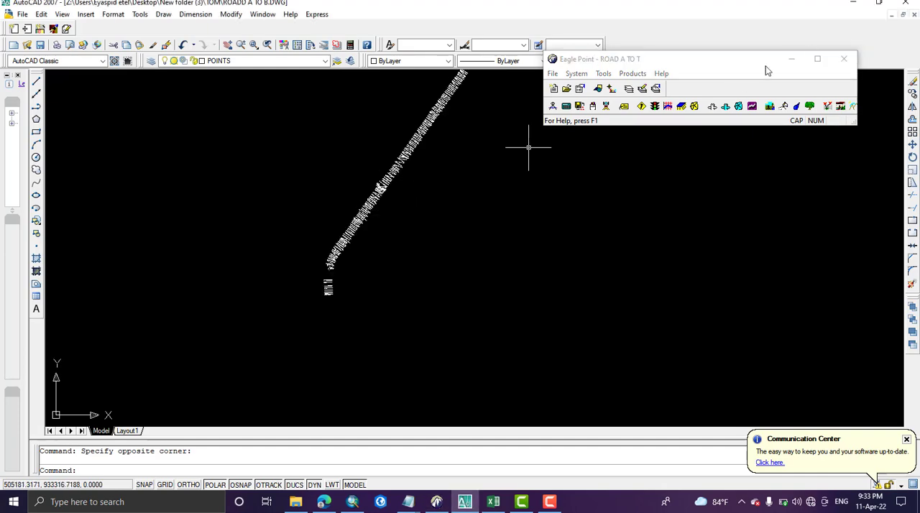
Step: Open the Surface Modeling product from Eagle Point and move its window clear of the main Eagle Point window
click(683, 62)
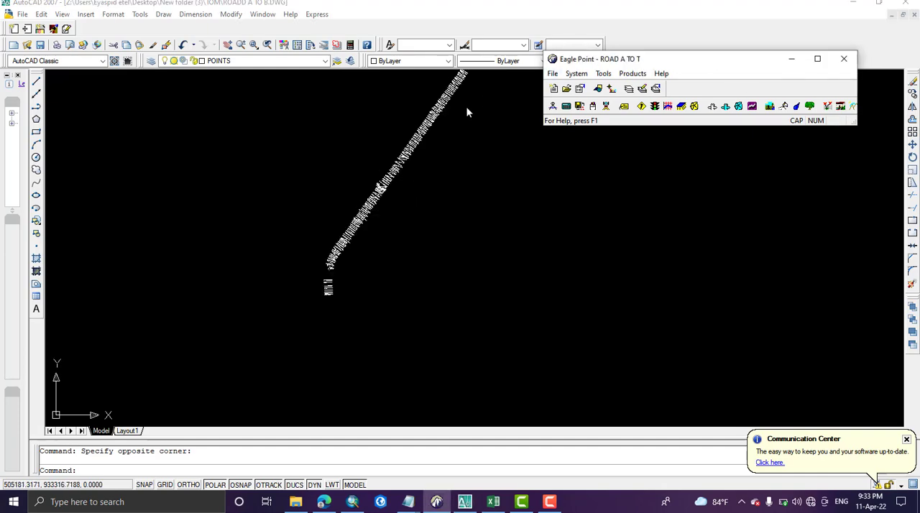
click(400, 189)
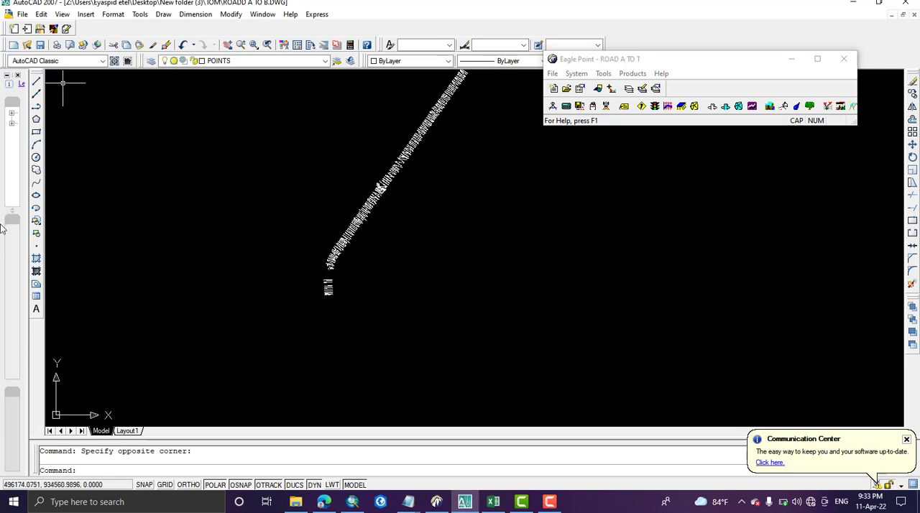
click(688, 61)
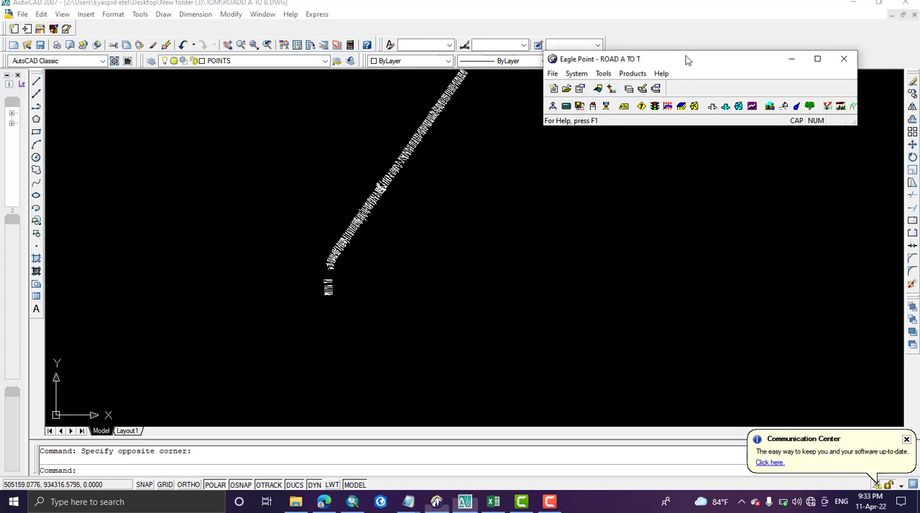
click(624, 79)
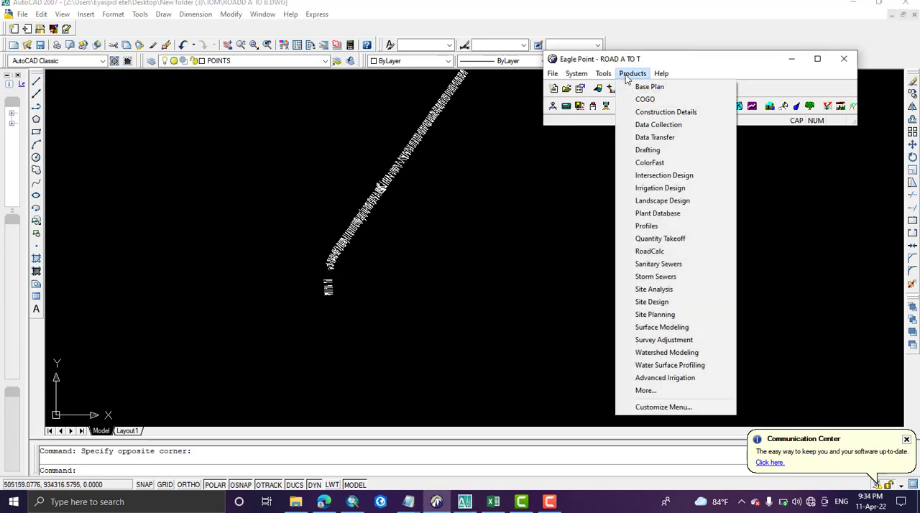
click(659, 328)
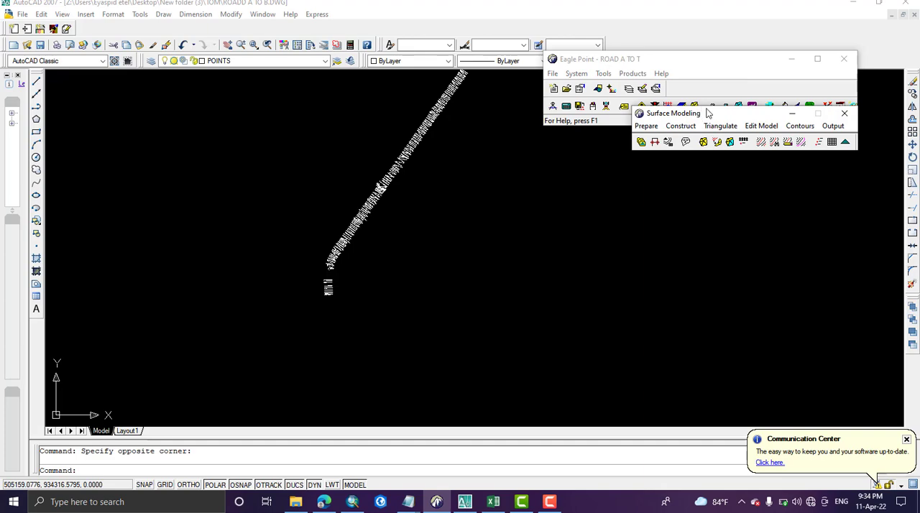
mouse_move(708, 117)
mouse_down()
mouse_move(129, 96)
mouse_move(155, 91)
mouse_up()
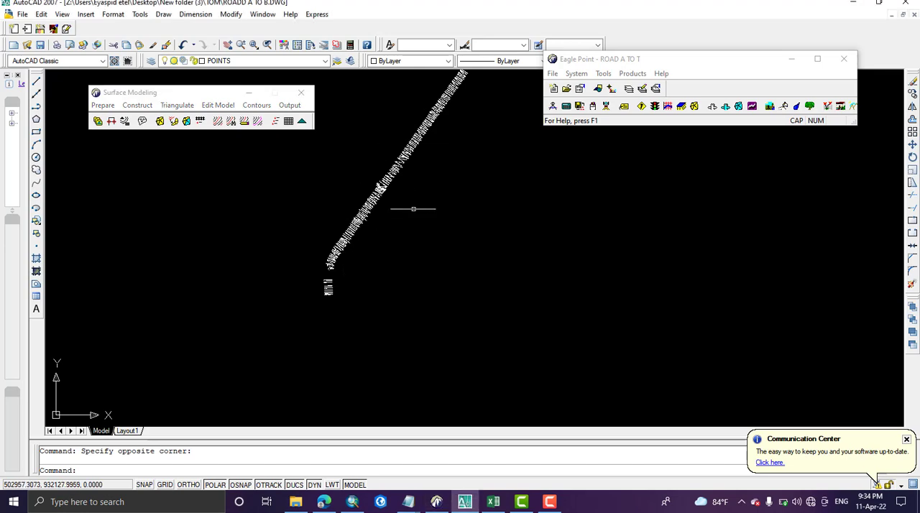
Step: Switch to Excel and examine the point elevations in column D of the eagle data sheet
click(426, 209)
click(439, 184)
middle_drag(384, 288, 337, 397)
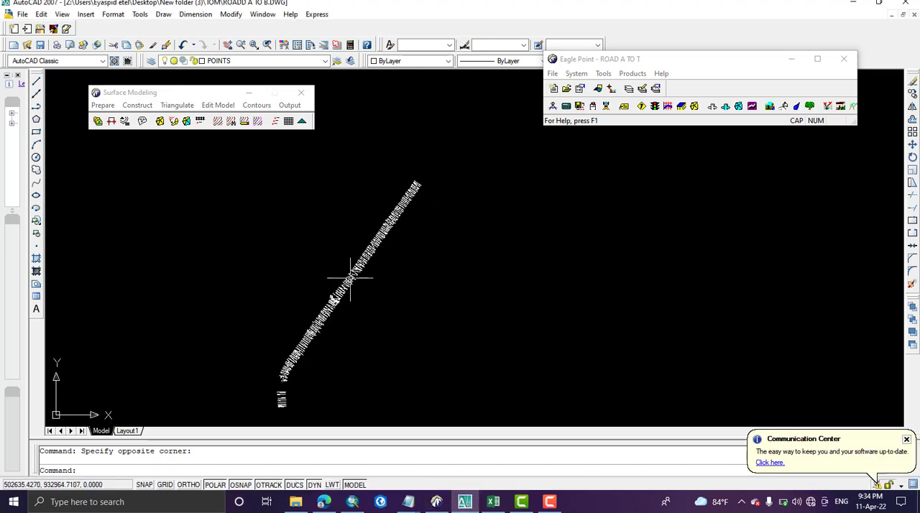
click(119, 95)
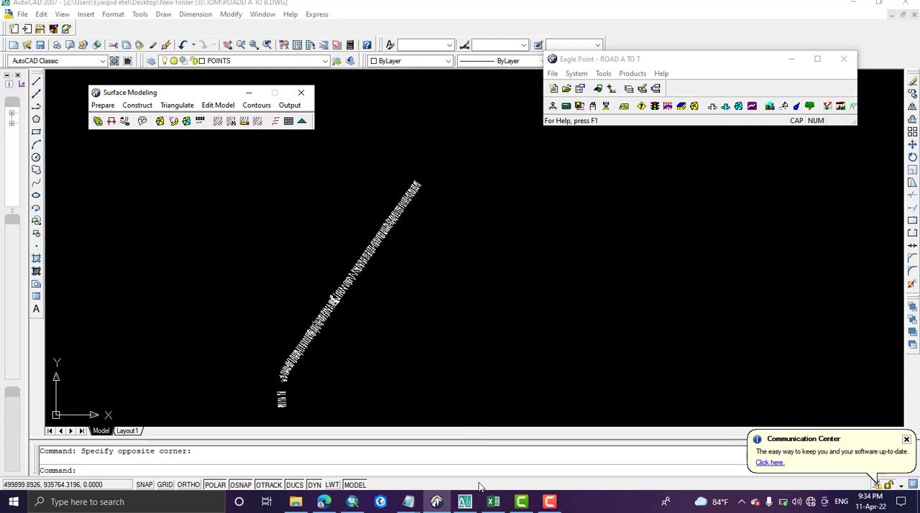
click(494, 502)
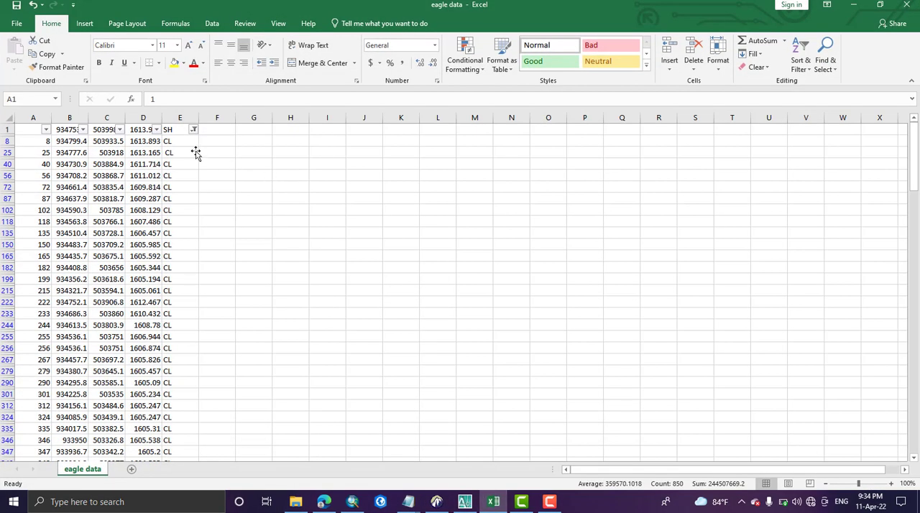
click(140, 131)
click(142, 116)
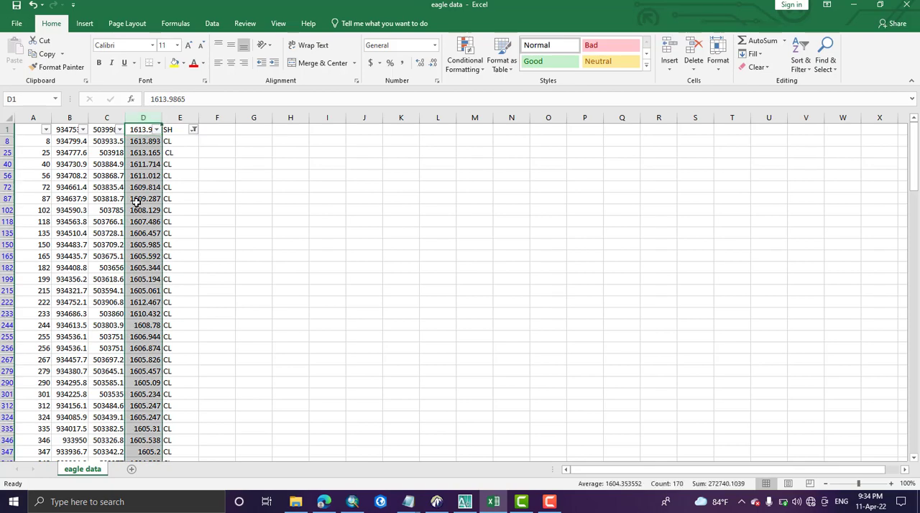
click(851, 4)
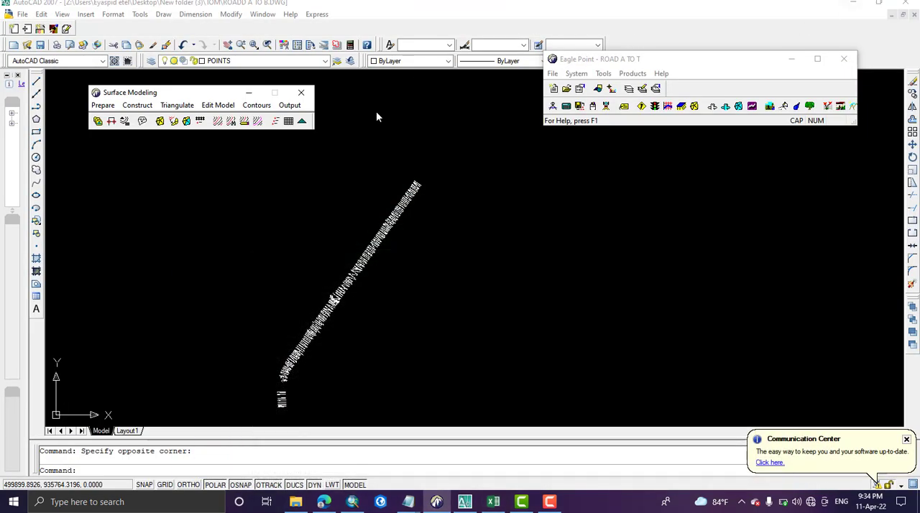
Step: Create a new surface model in Surface Modeling with the description "Surface A TO T"
scroll(363, 248, up, 8)
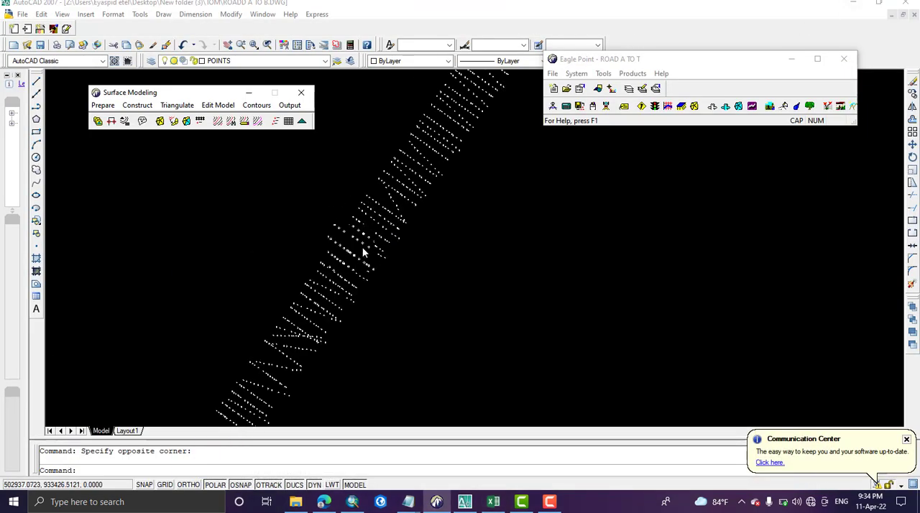
scroll(362, 246, up, 5)
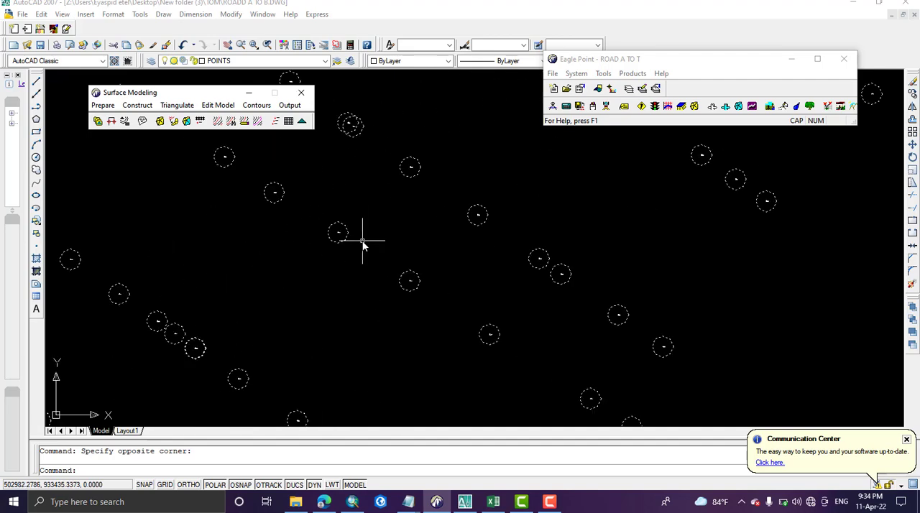
scroll(363, 245, down, 10)
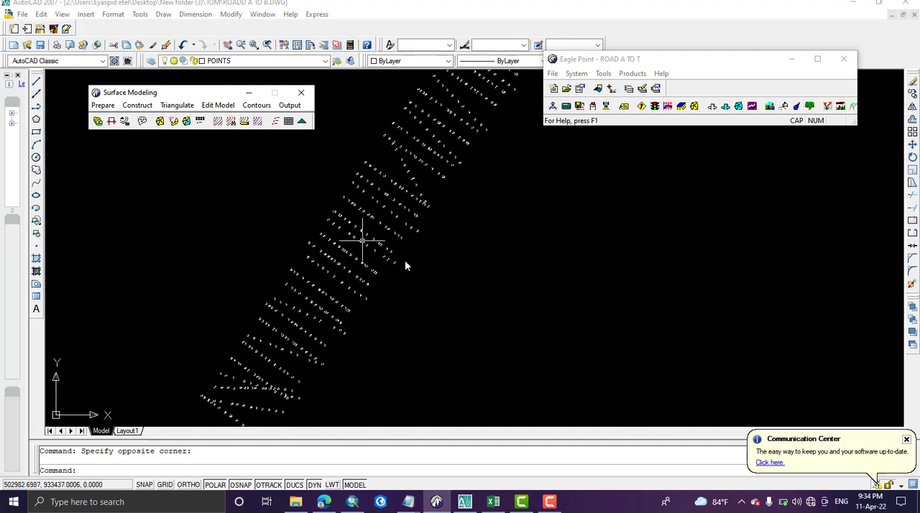
scroll(273, 144, down, 3)
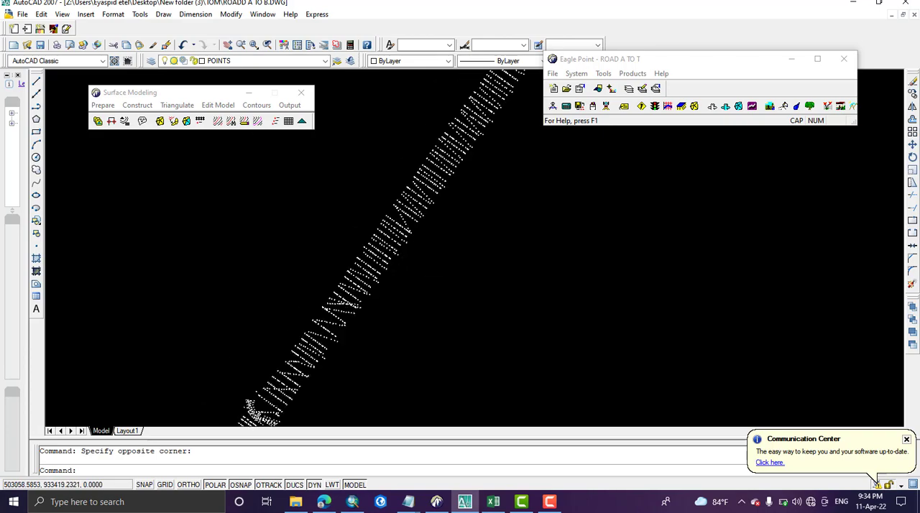
click(102, 106)
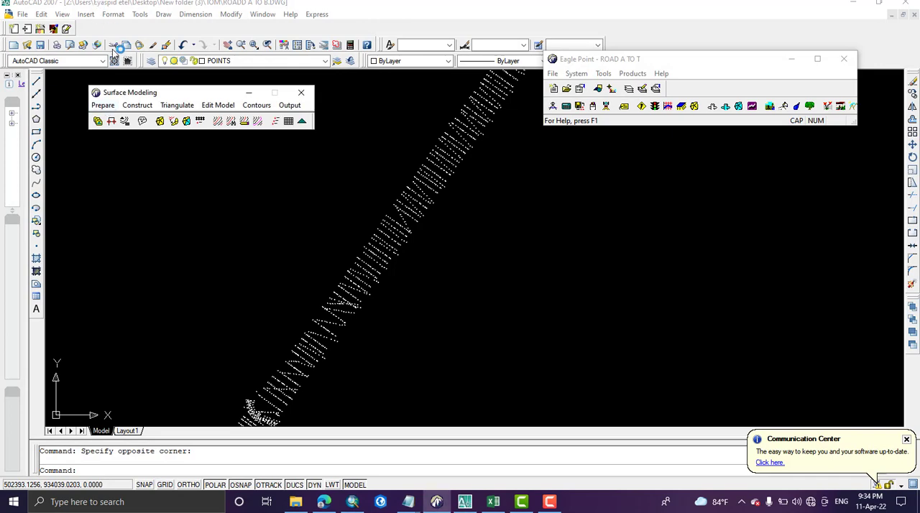
click(108, 107)
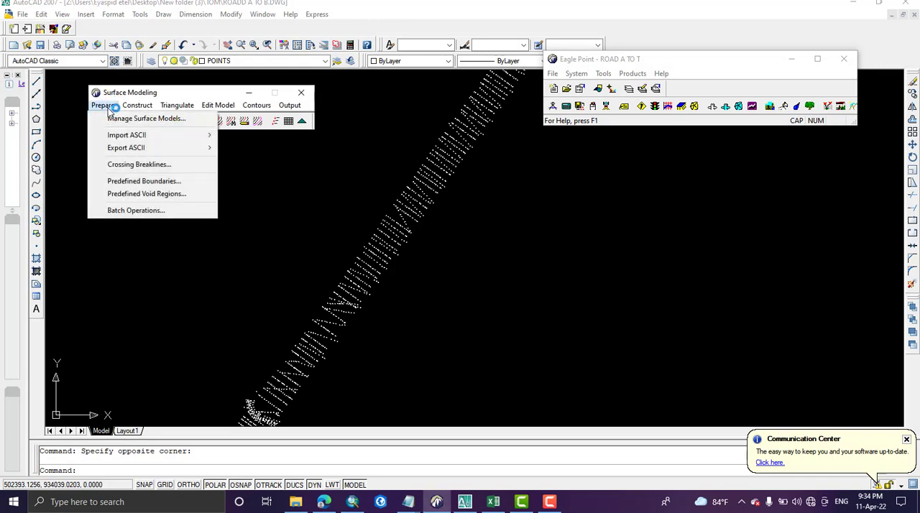
click(142, 120)
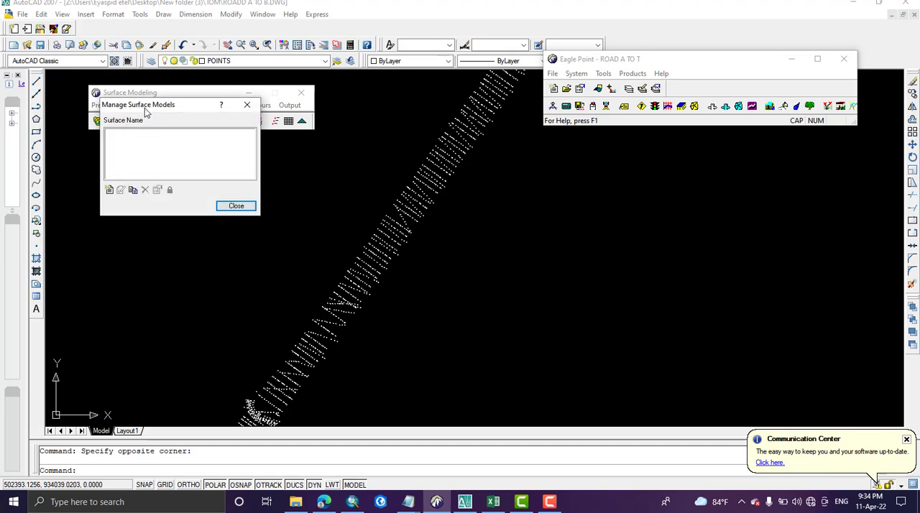
click(109, 191)
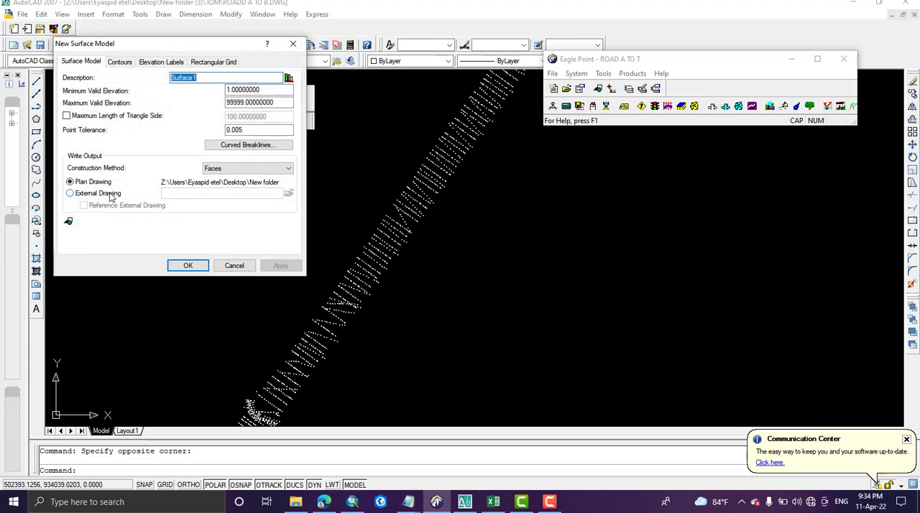
click(204, 80)
text(A TO T)
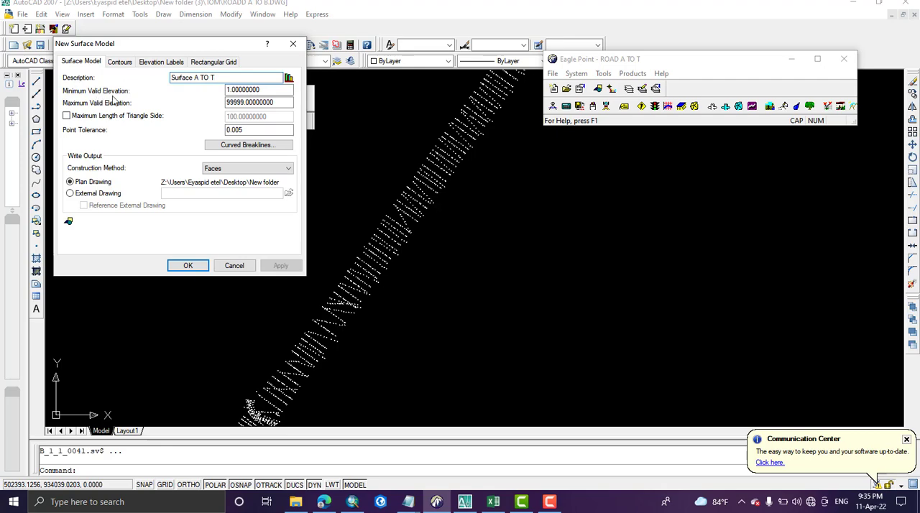
Step: Set the surface model's minimum valid elevation to 1200 and maximum to 3200, checking the range against the elevations in the Excel data
click(235, 90)
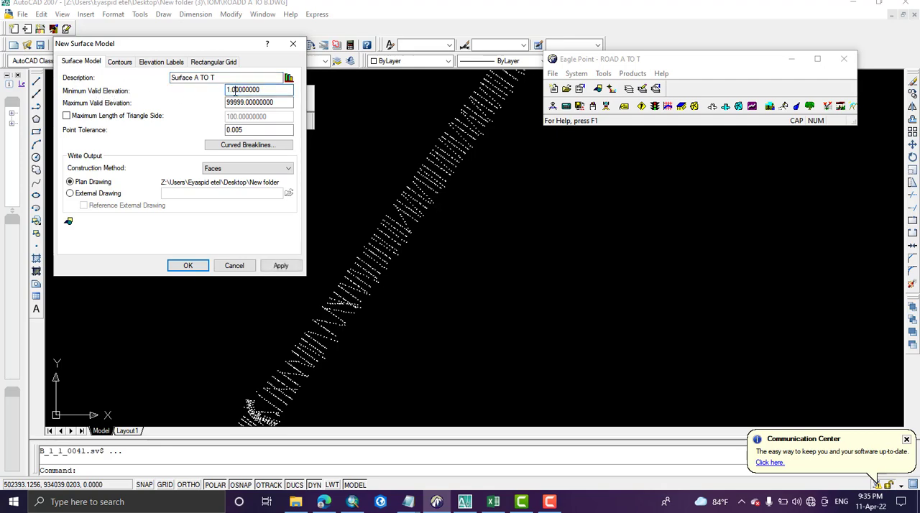
double_click(235, 91)
text(1200)
click(244, 102)
double_click(244, 102)
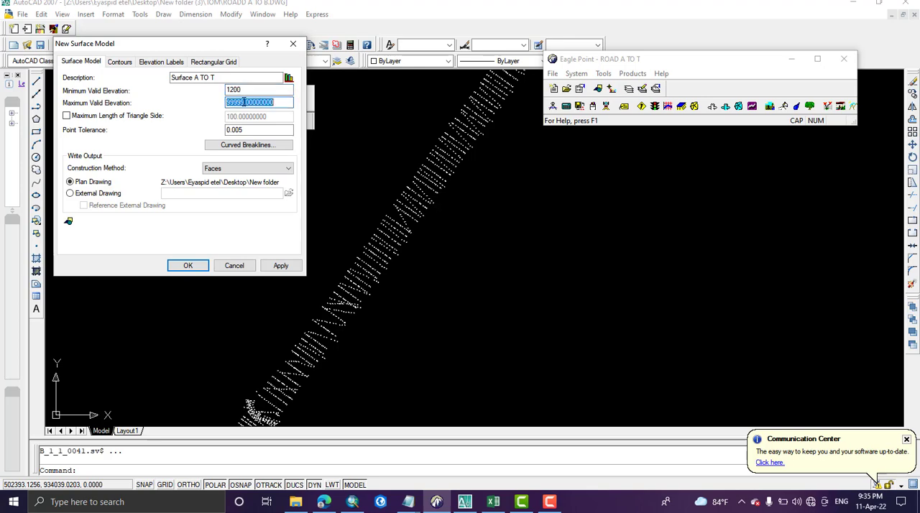
text(3200)
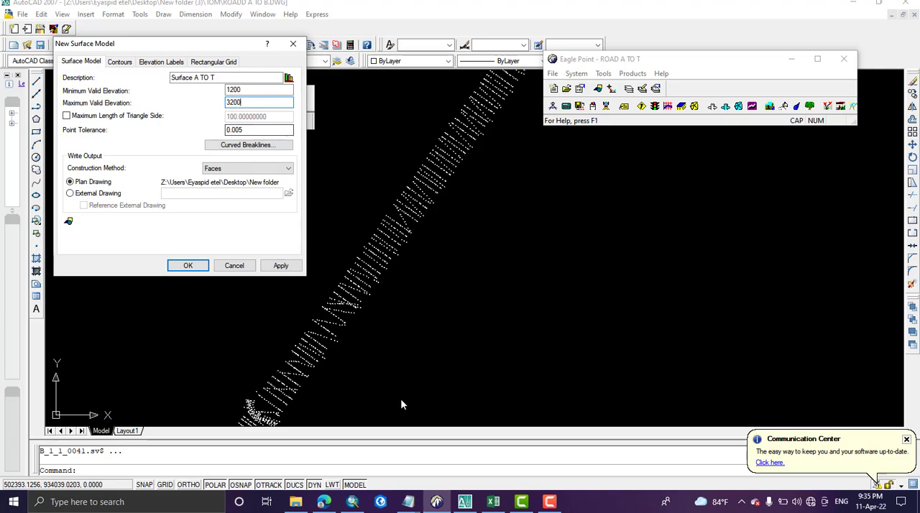
click(493, 502)
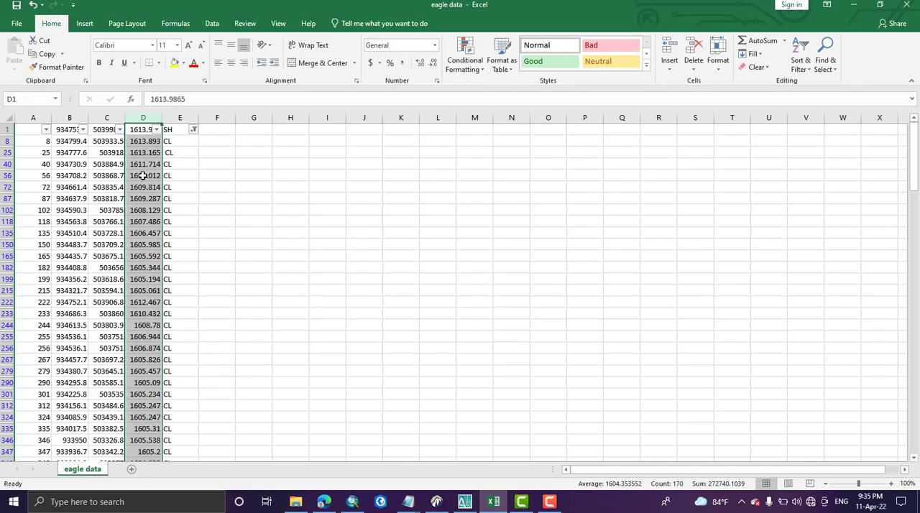
click(493, 502)
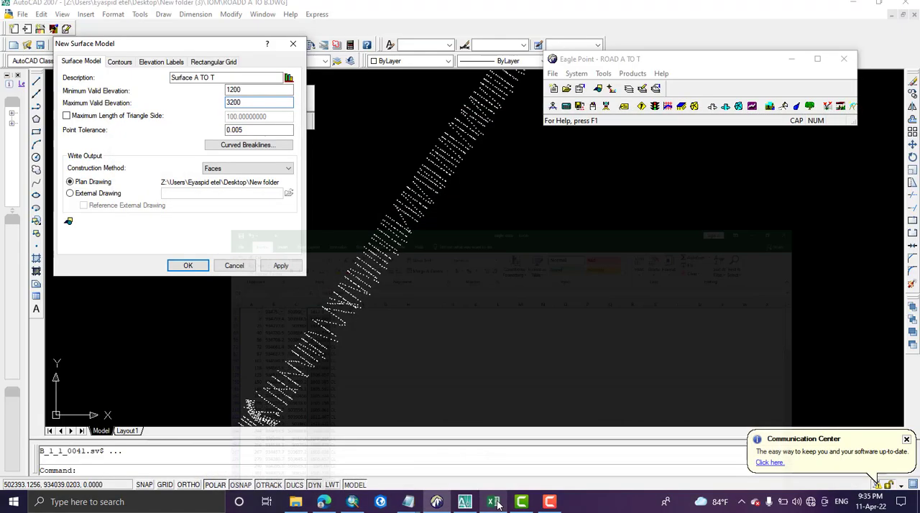
click(229, 89)
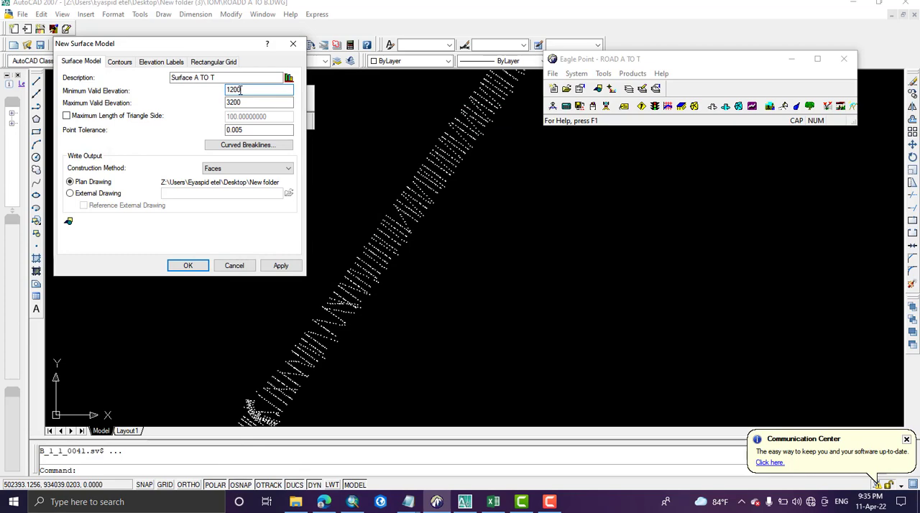
Step: Enable the maximum triangle side length at 120 and set the surface model's point tolerance to 0.5
click(66, 116)
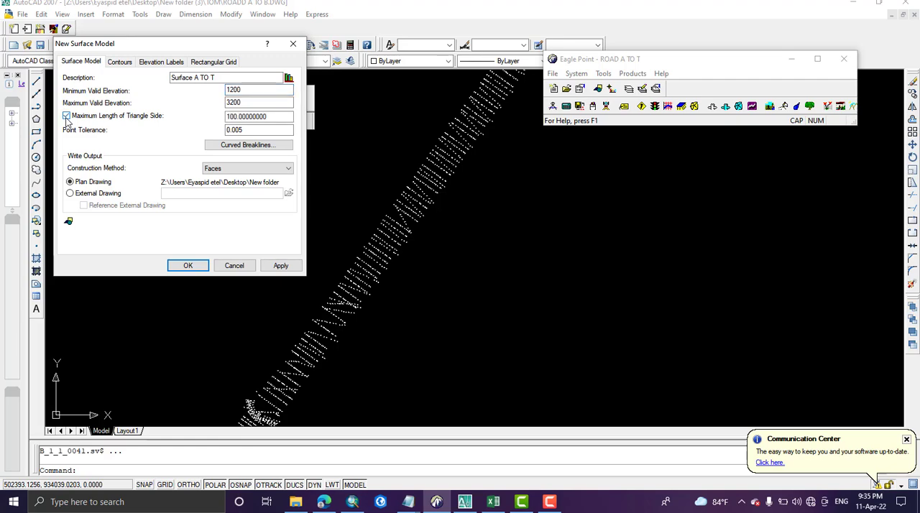
double_click(234, 117)
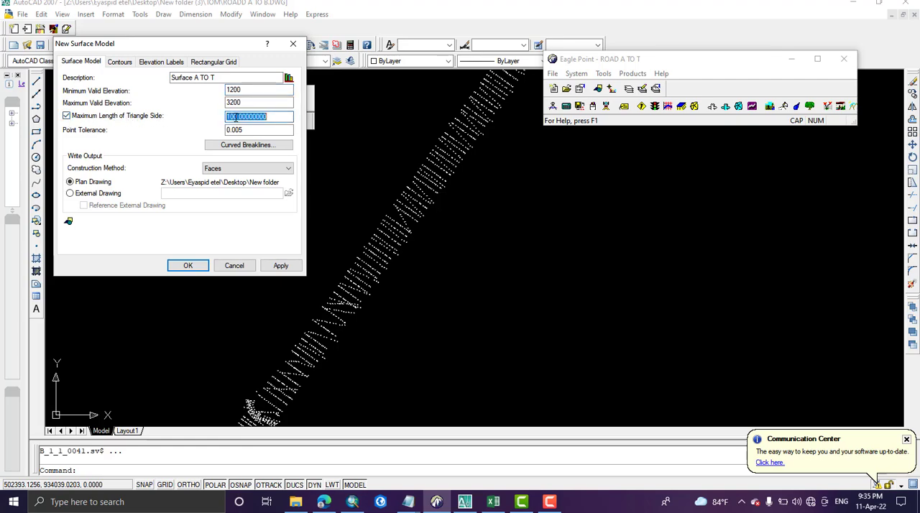
double_click(233, 116)
text(120)
double_click(230, 133)
text(0)
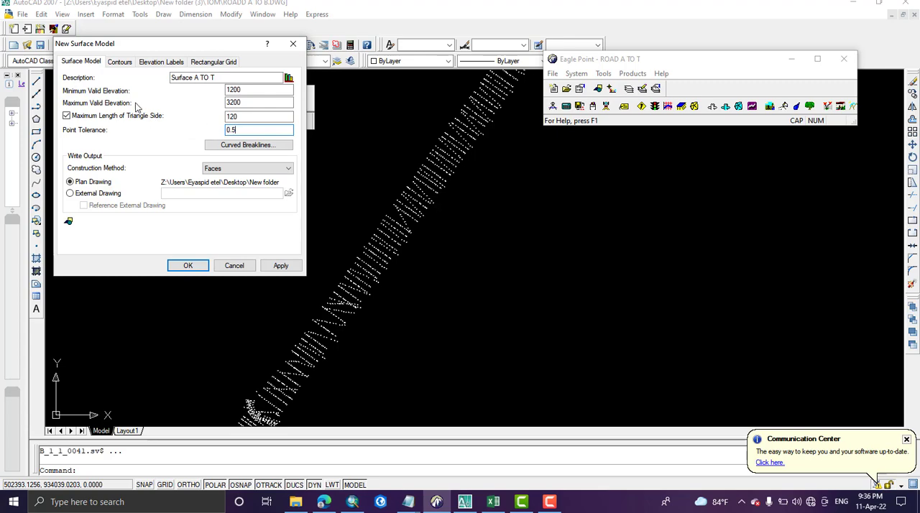
Step: Set the surface model's contour intervals to 0.20 for intermediate and 1.00 for index contours
click(120, 62)
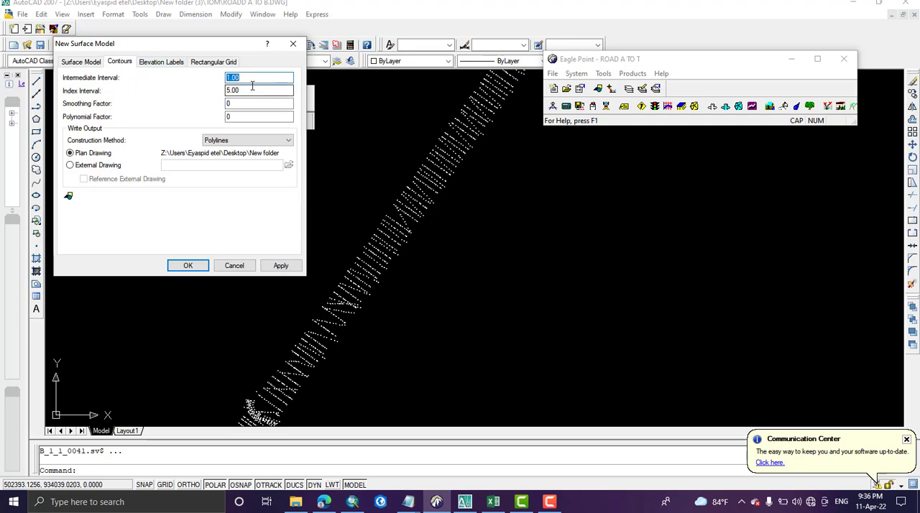
text(0)
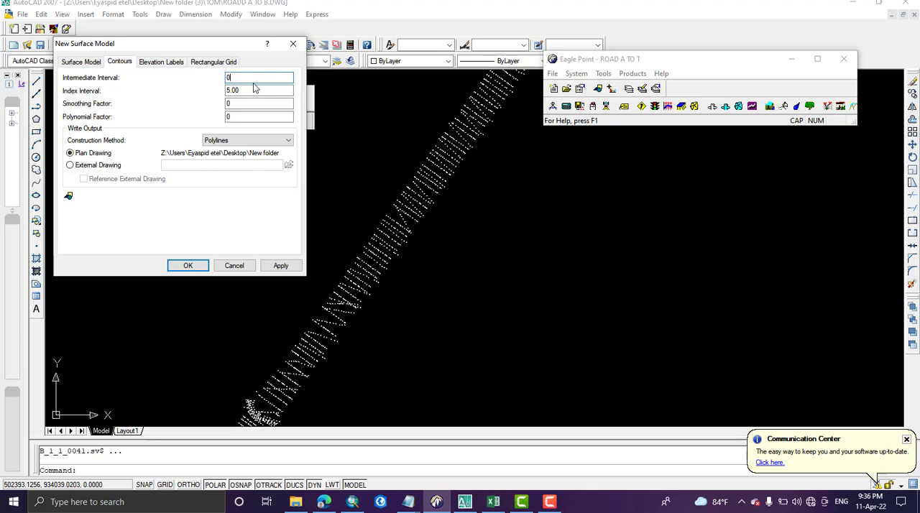
text(.20)
key(Tab)
text(1.00)
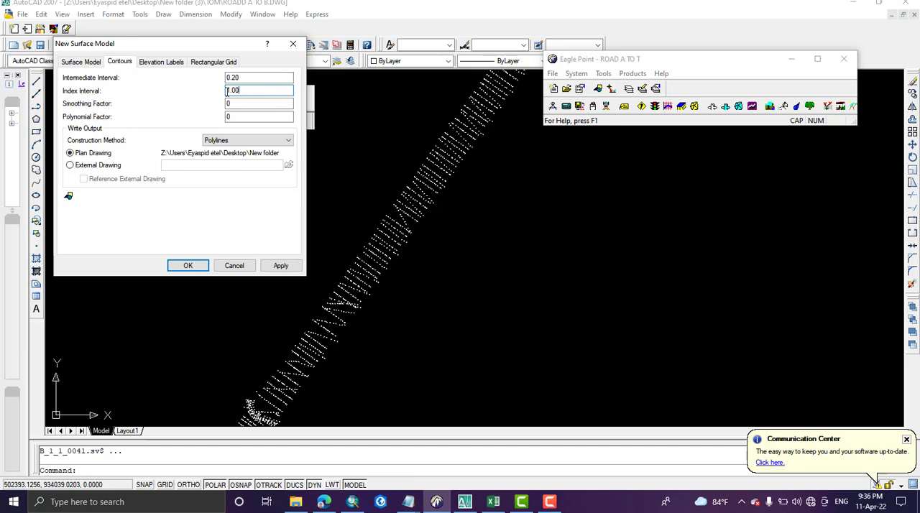
drag(238, 104, 213, 103)
key(Tab)
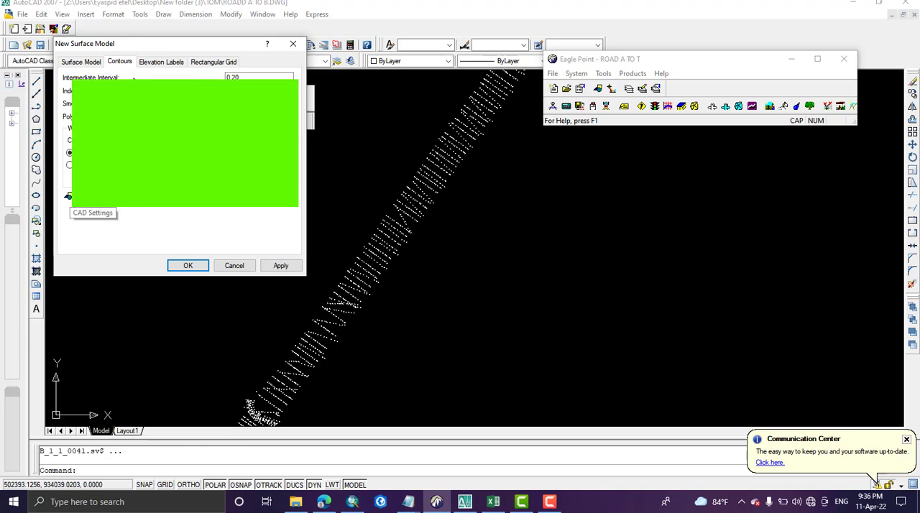
Step: Review the elevation label, rectangular grid and contour settings, and set the TIN layer's CAD color to 3 - Green for the surface model
click(158, 62)
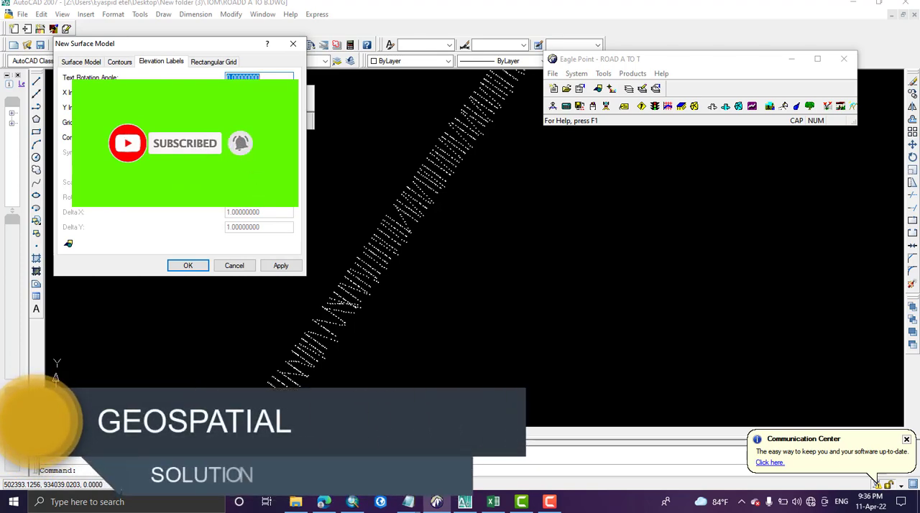
click(214, 64)
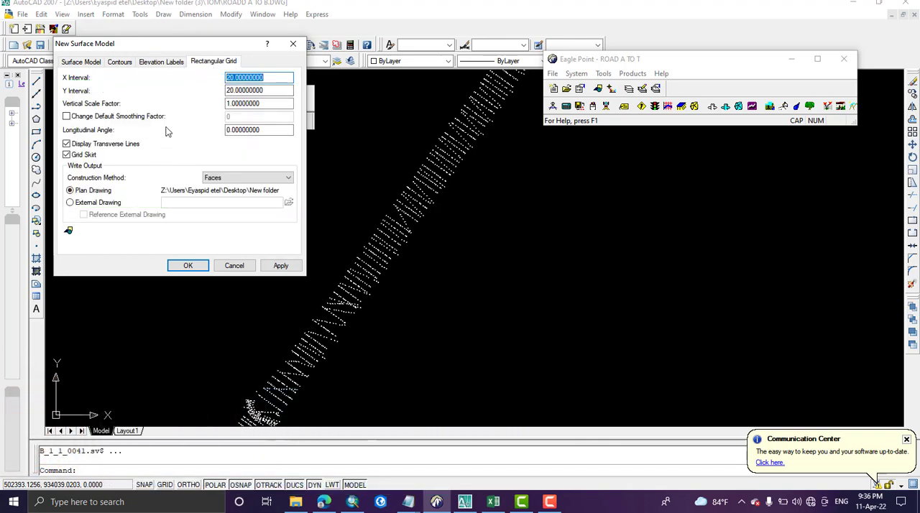
click(118, 64)
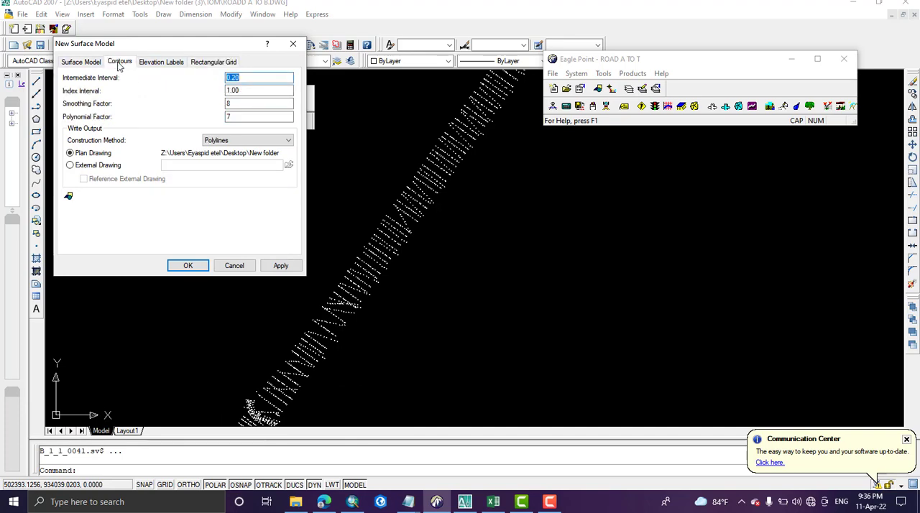
click(78, 63)
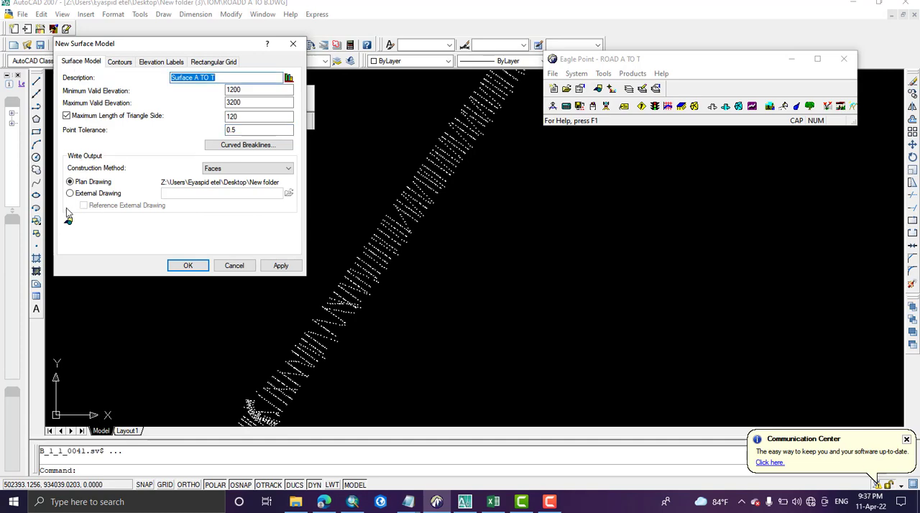
click(68, 221)
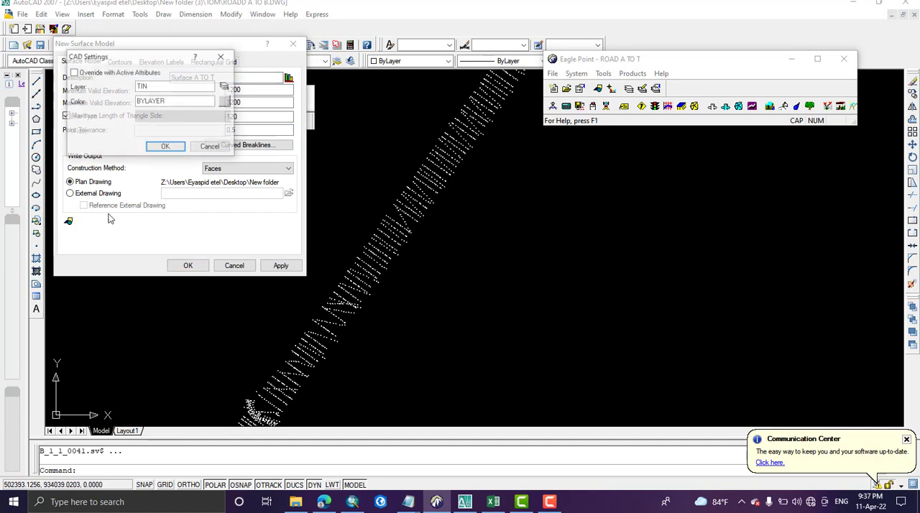
click(225, 102)
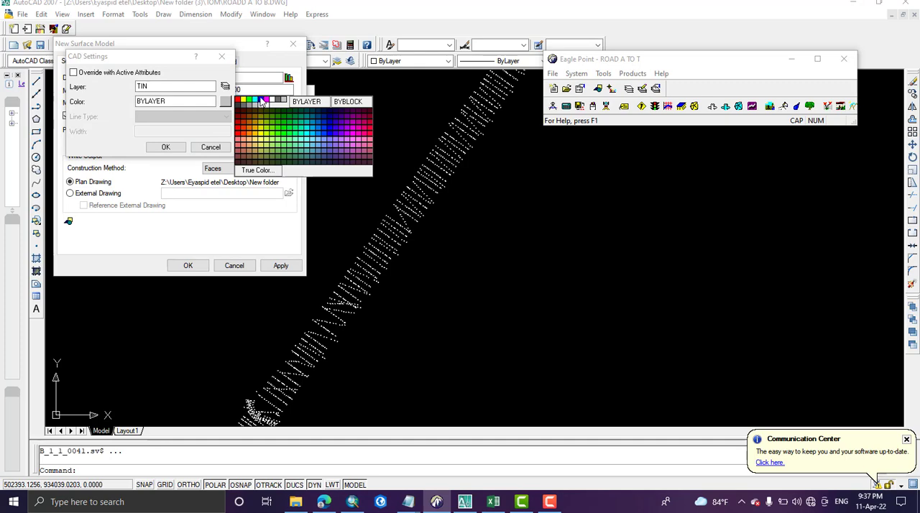
click(256, 100)
click(225, 103)
click(250, 101)
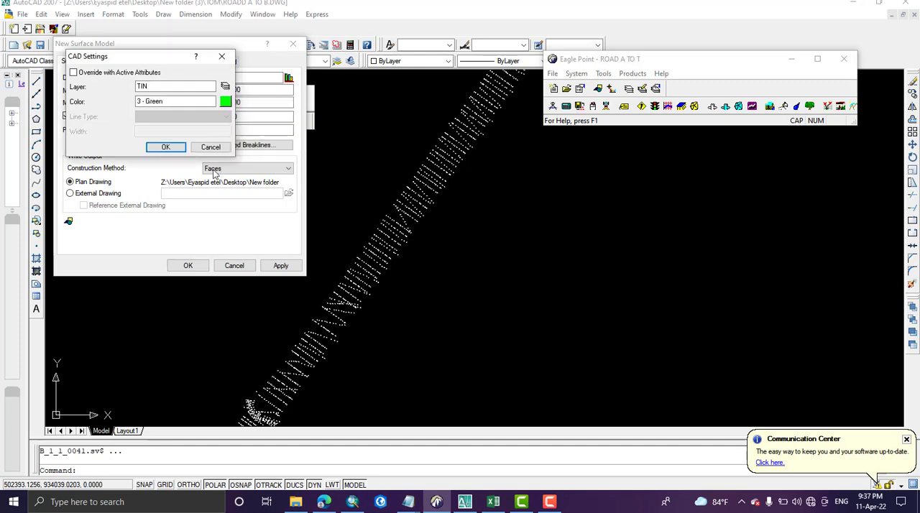
click(170, 147)
Step: Apply and save the new surface model's settings, and choose Surface A TO T in the list of surface models
click(280, 265)
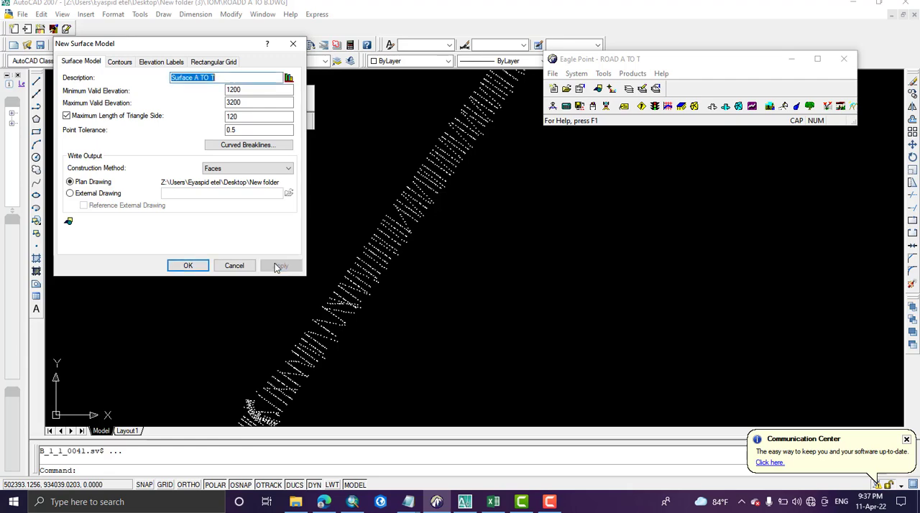
click(181, 265)
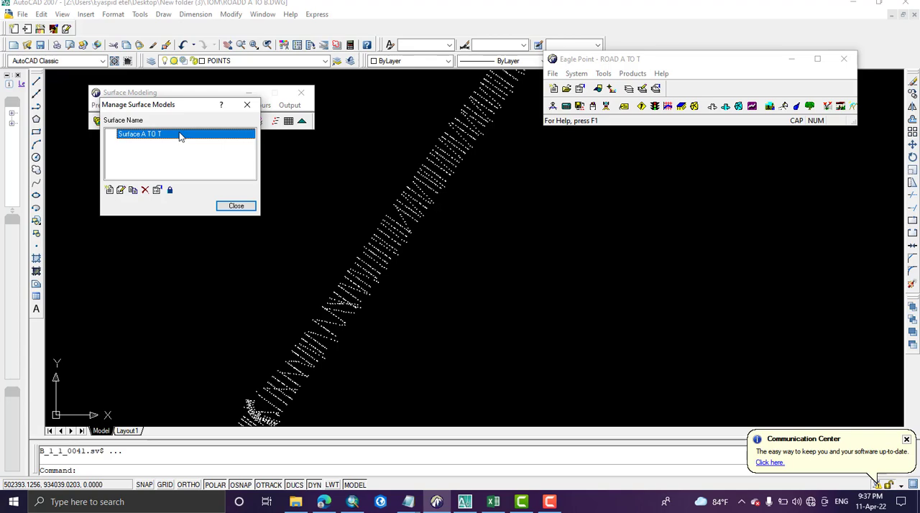
double_click(180, 137)
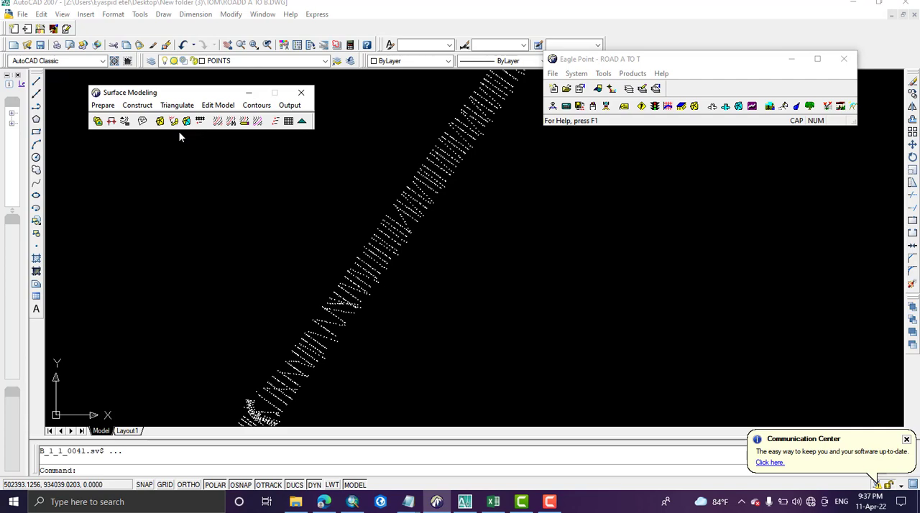
Step: Draw a polyline boundary that encloses the whole strip of road survey points and ends back at its start point
scroll(468, 172, down, 6)
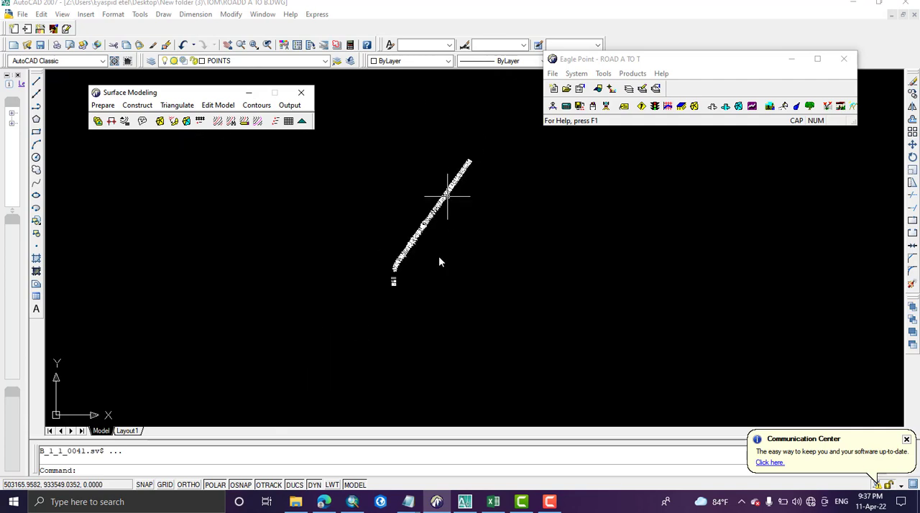
middle_drag(439, 255, 348, 296)
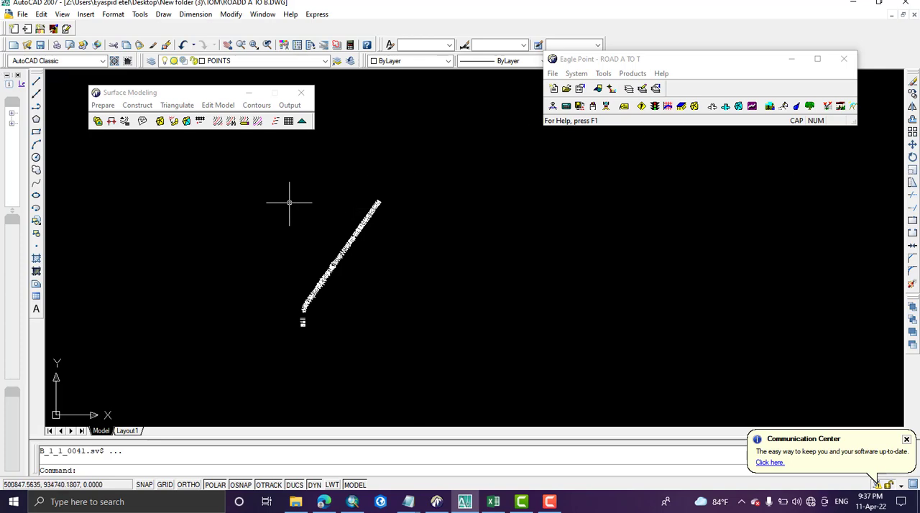
click(36, 106)
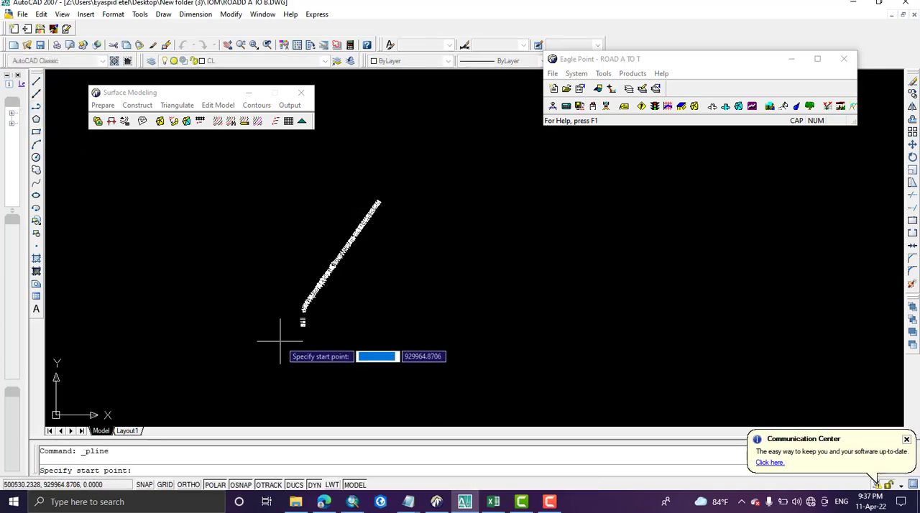
click(292, 320)
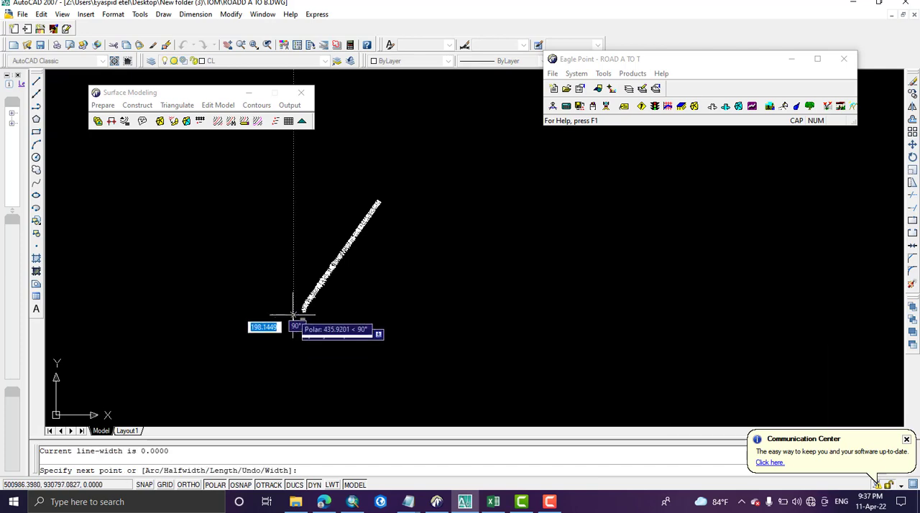
click(293, 303)
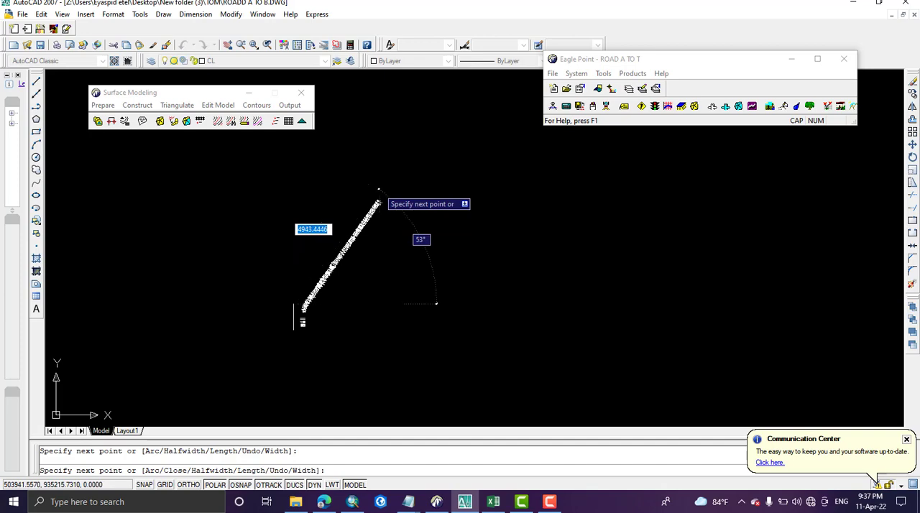
click(384, 181)
scroll(412, 189, up, 4)
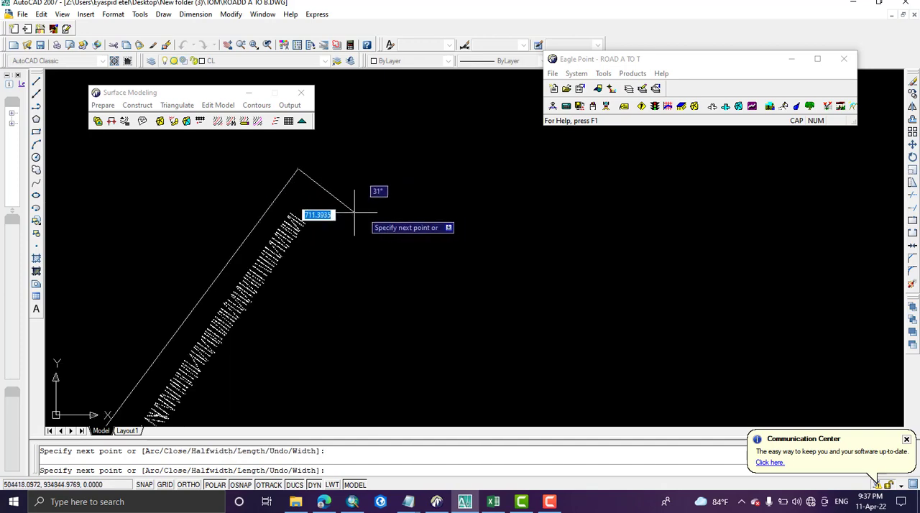
scroll(338, 263, down, 4)
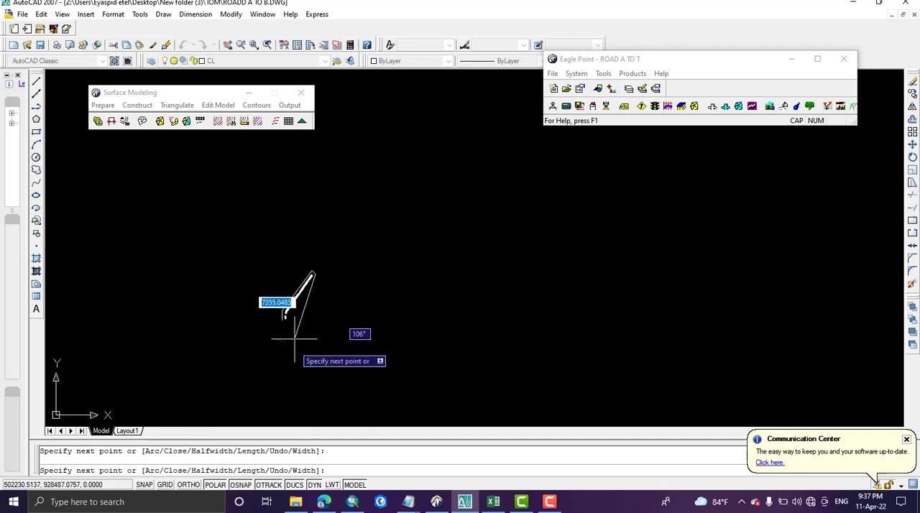
scroll(281, 340, up, 4)
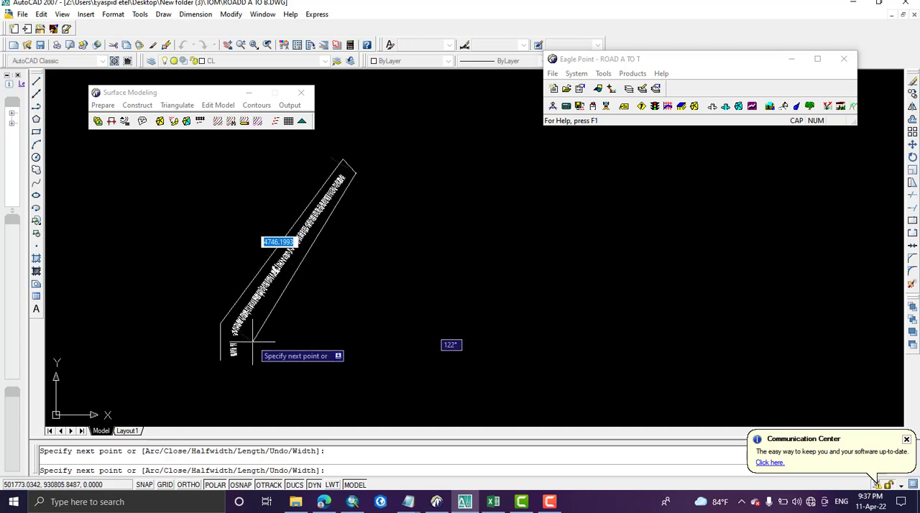
click(247, 338)
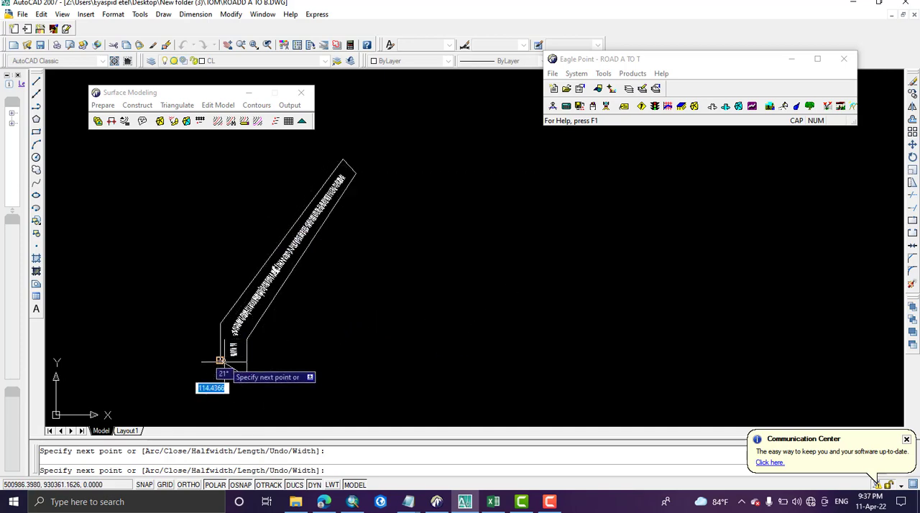
right_click(224, 362)
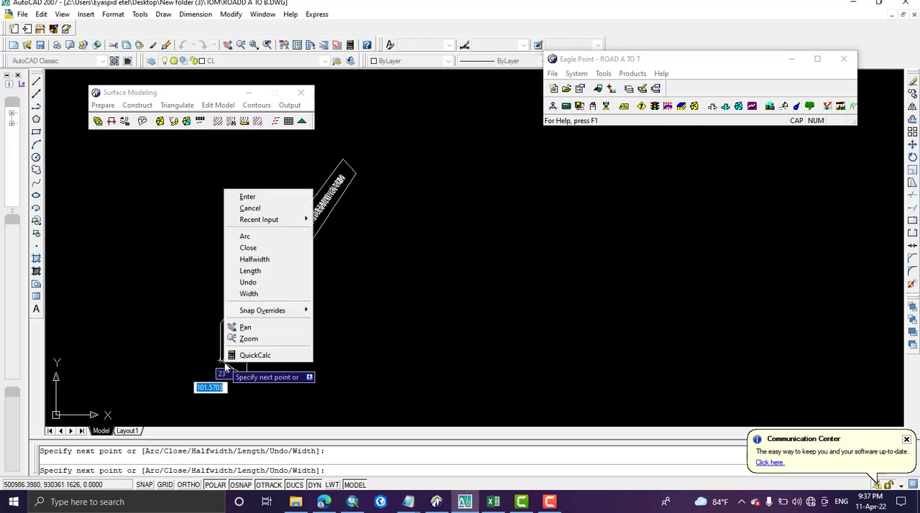
click(268, 203)
scroll(262, 322, up, 3)
scroll(263, 316, down, 5)
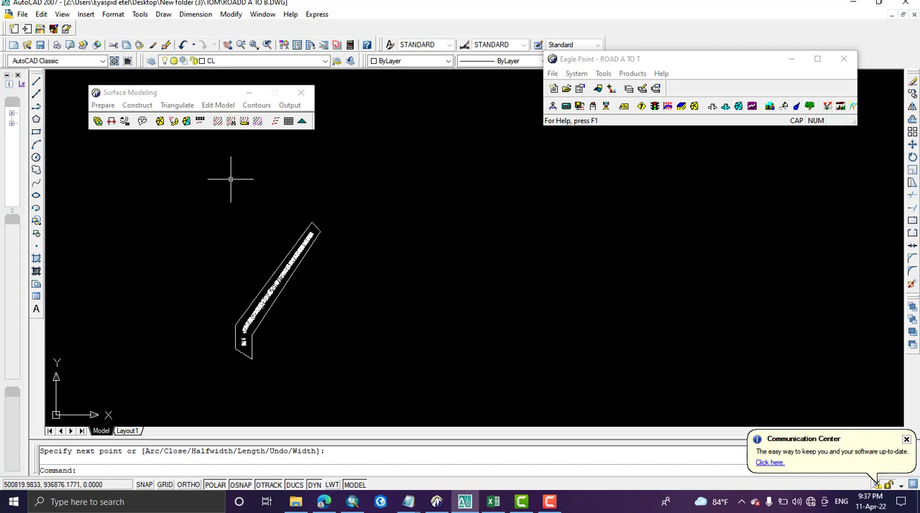
Step: Create a predefined boundary from the polyline around the survey points, described as EX and assigned to Surface A TO T
click(104, 106)
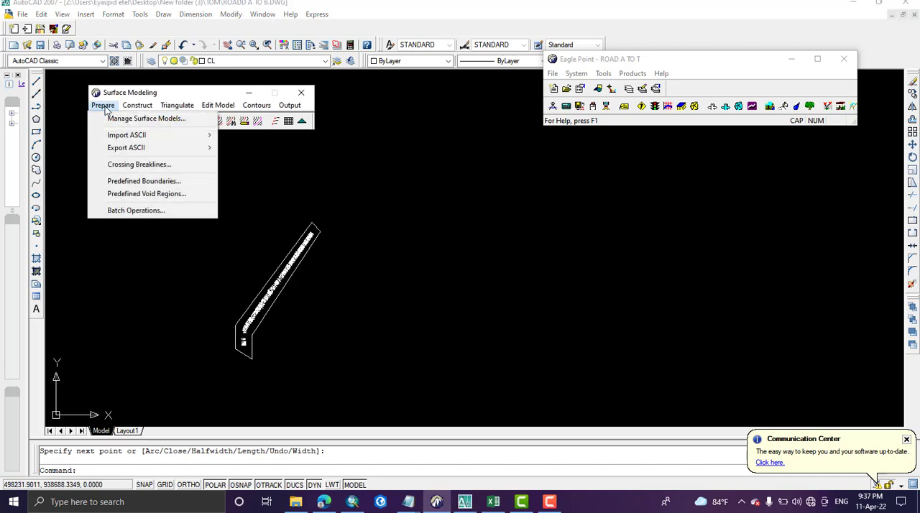
mouse_move(177, 105)
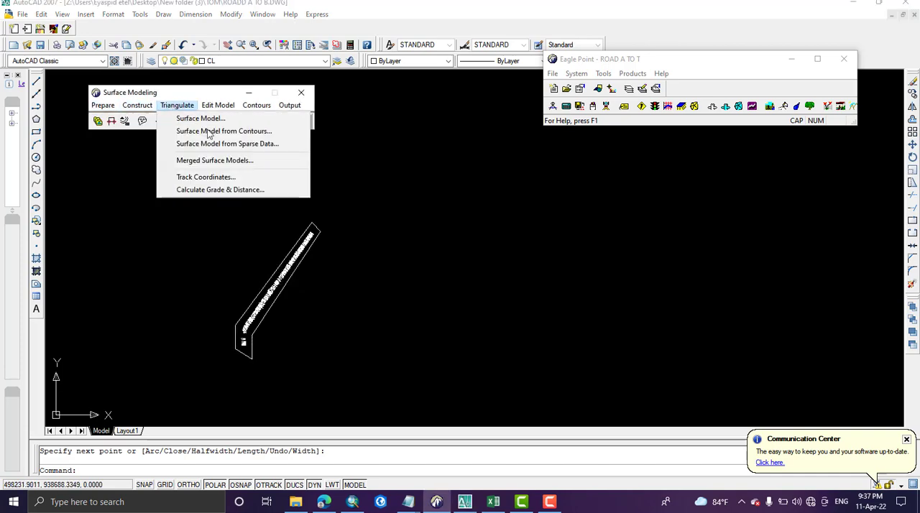
mouse_move(101, 108)
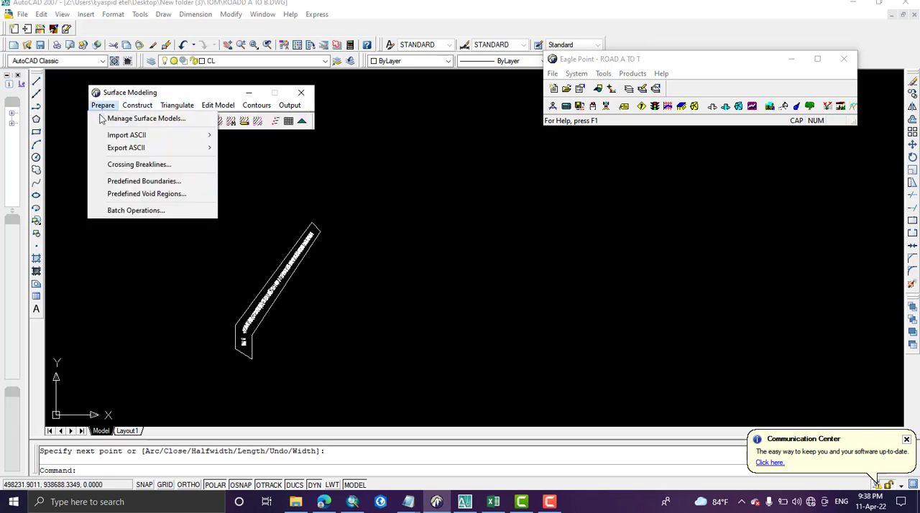
click(147, 183)
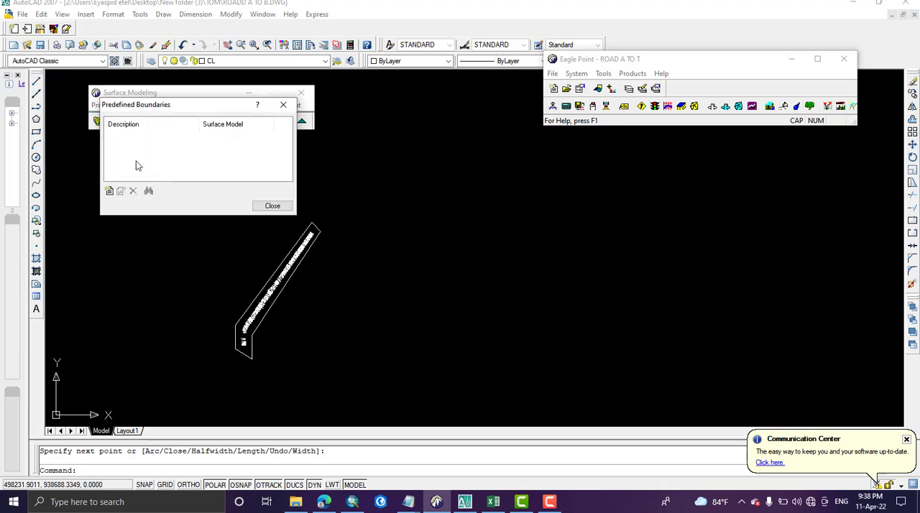
click(110, 192)
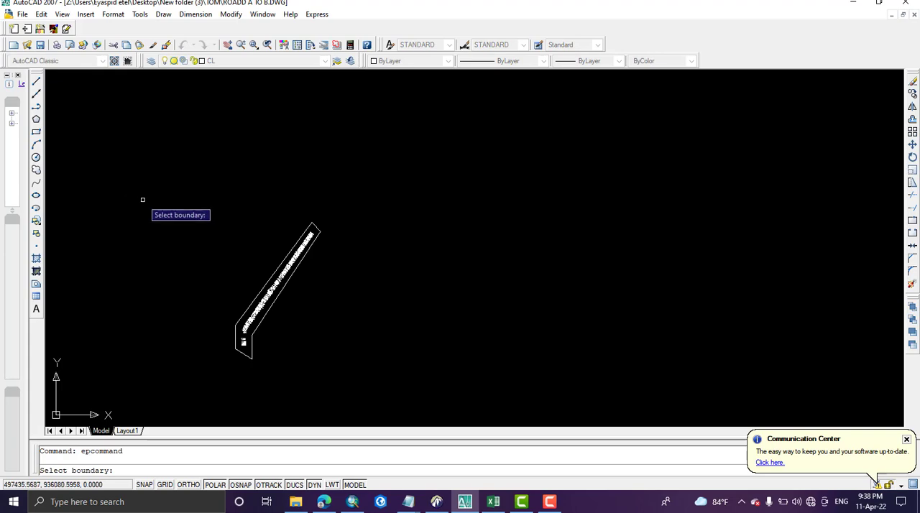
click(243, 344)
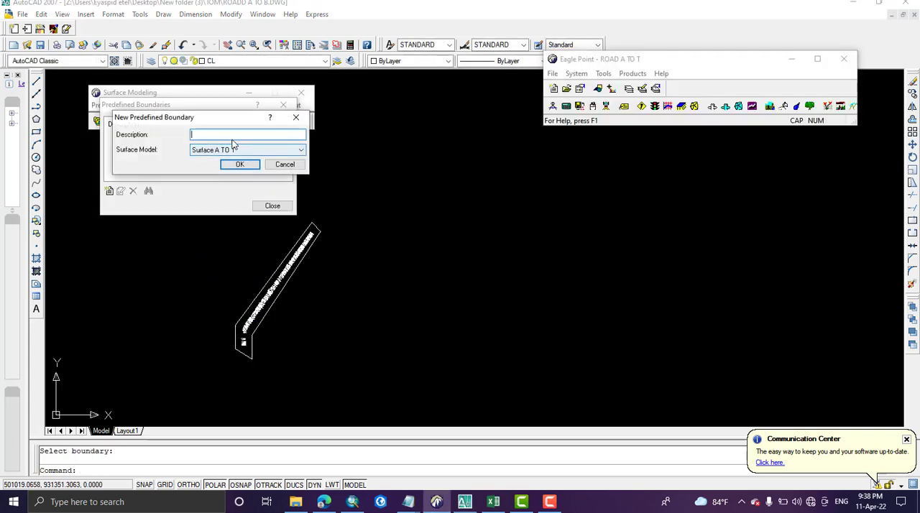
click(231, 136)
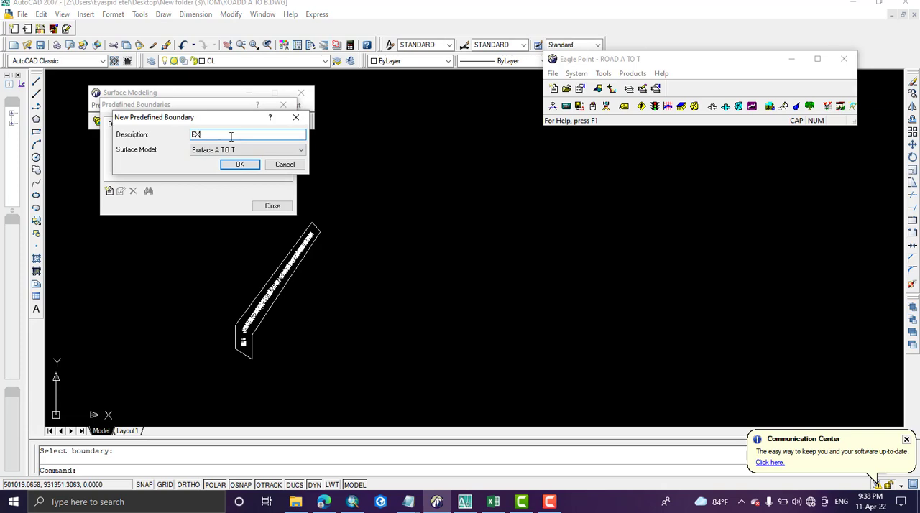
click(216, 151)
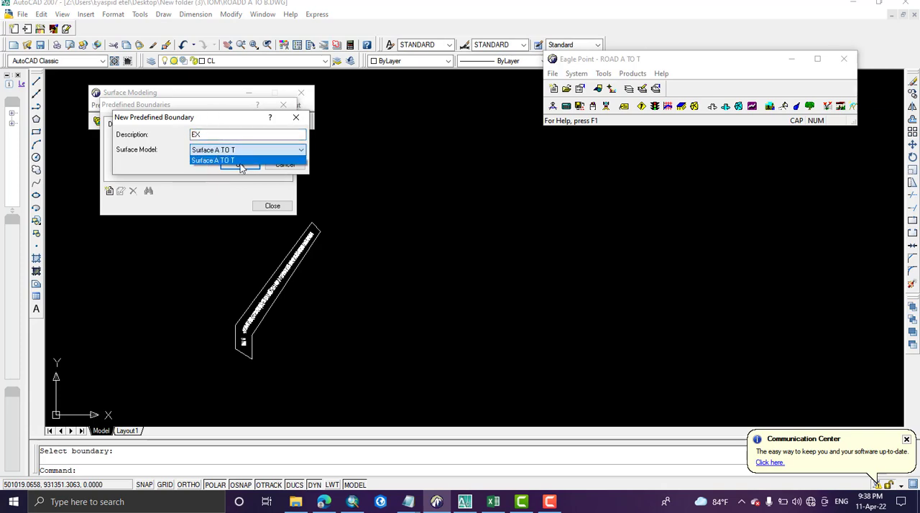
click(219, 161)
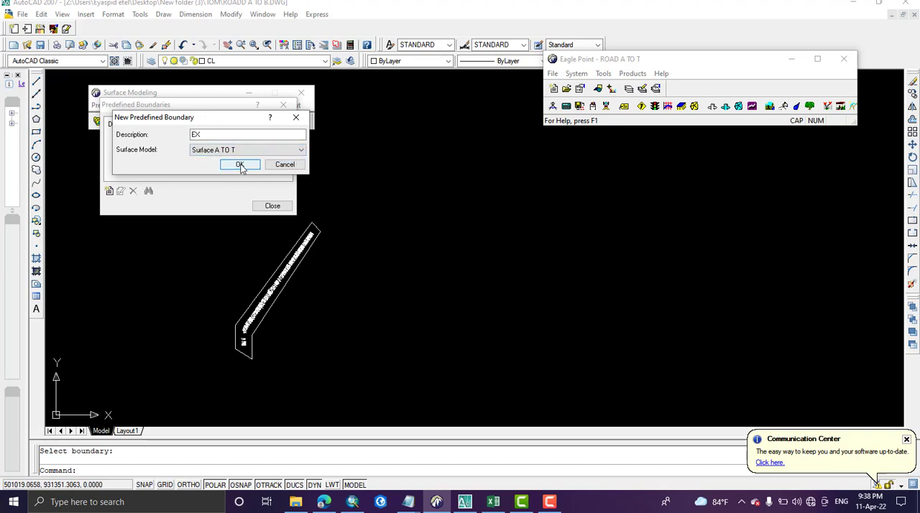
click(240, 165)
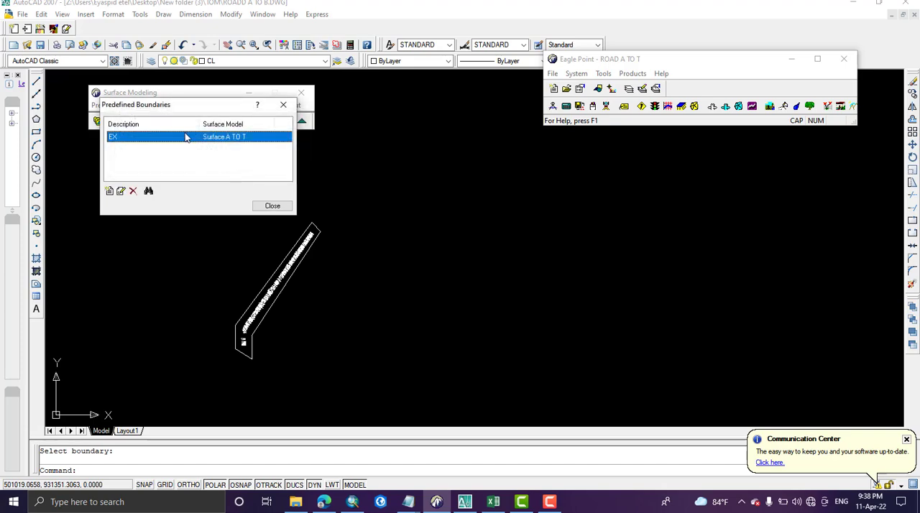
key(Escape)
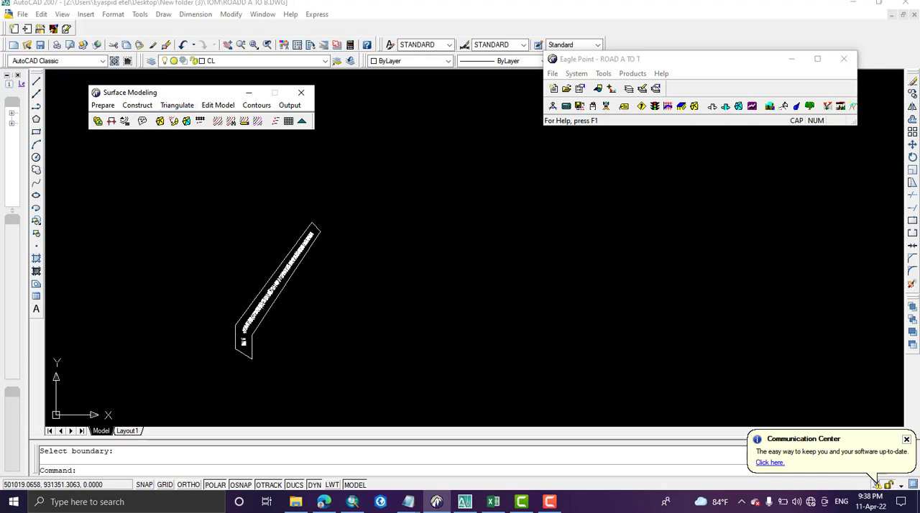
Step: Set up the triangulation of Surface A TO T with the Predefined boundary, no void regions and Place Triangles enabled
scroll(281, 299, up, 10)
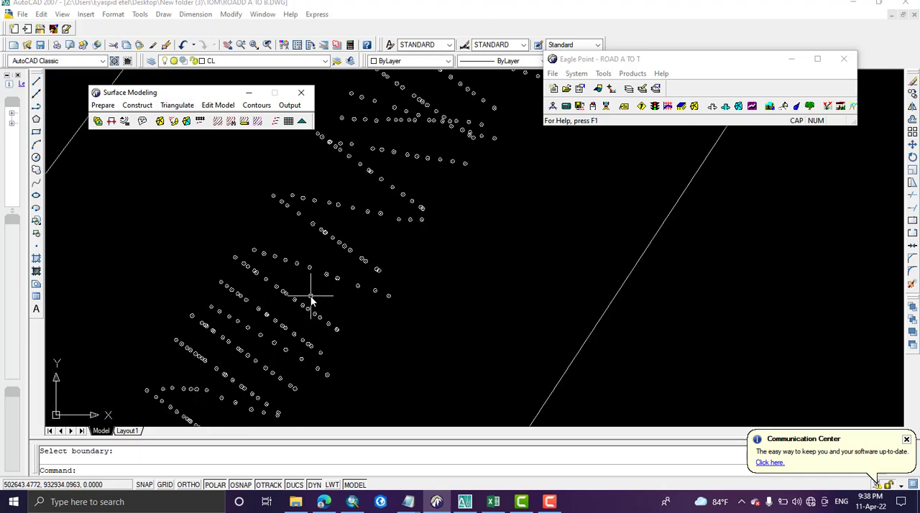
scroll(311, 301, down, 5)
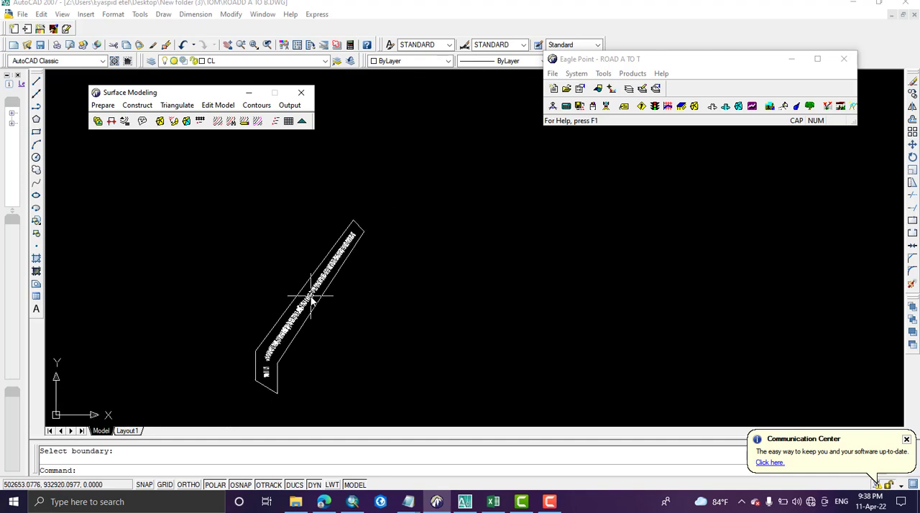
click(171, 106)
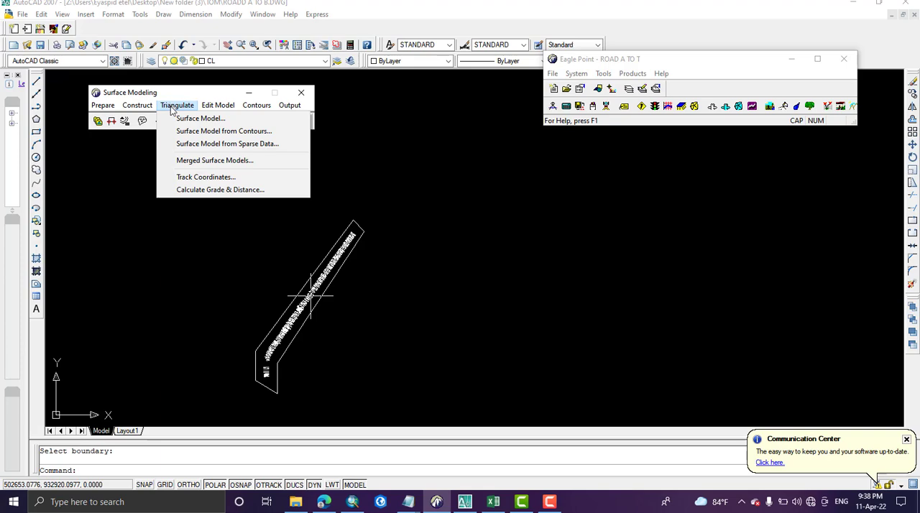
click(184, 123)
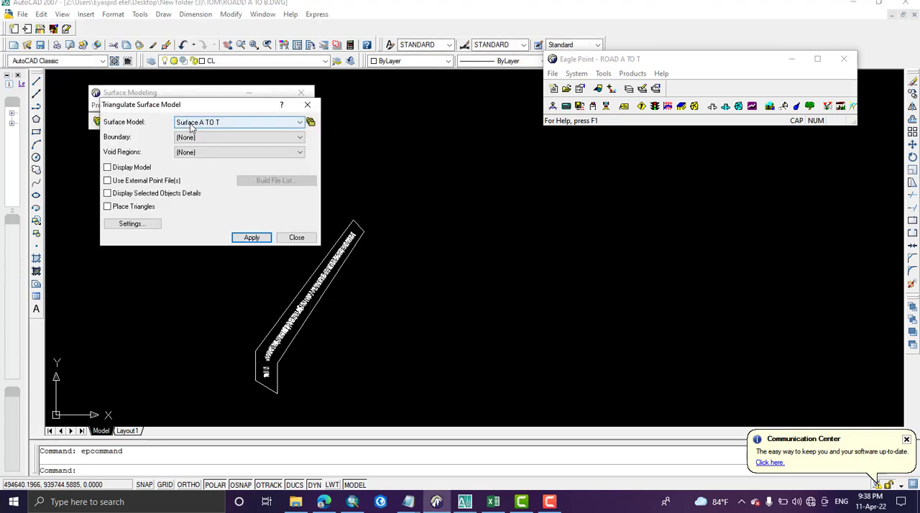
click(193, 125)
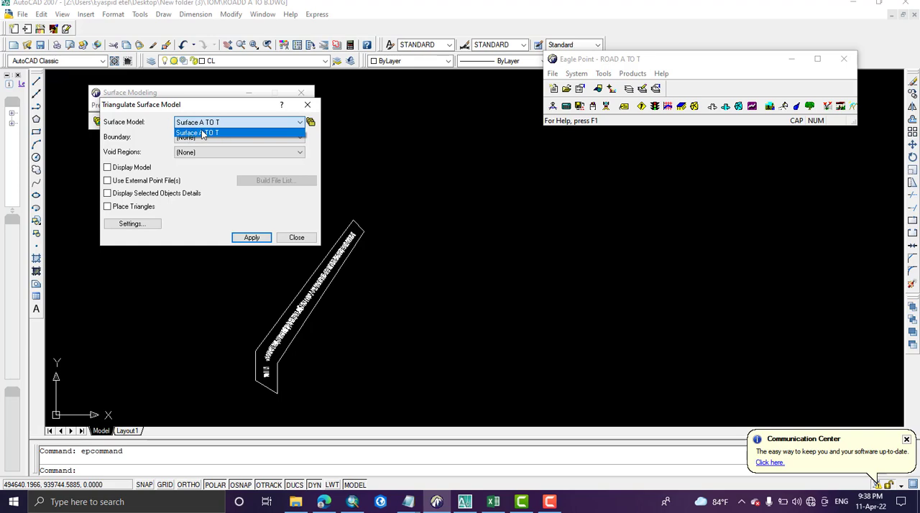
click(204, 134)
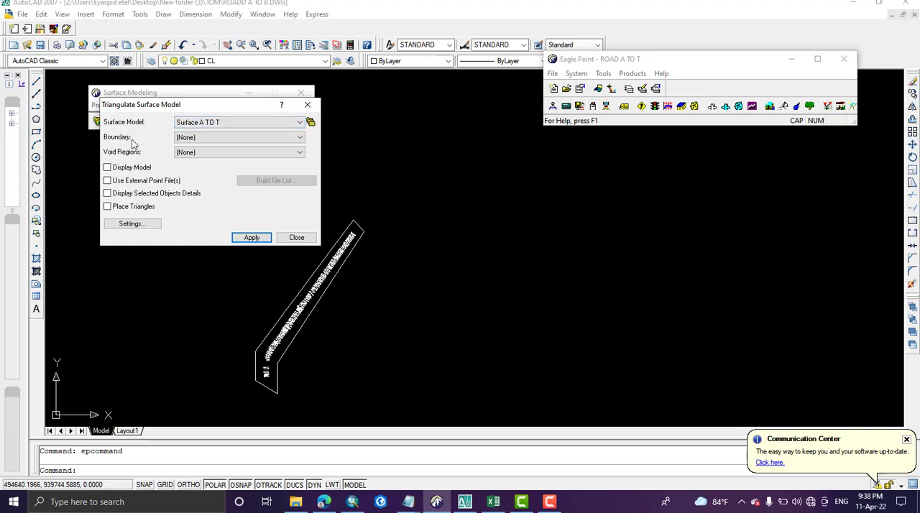
click(196, 139)
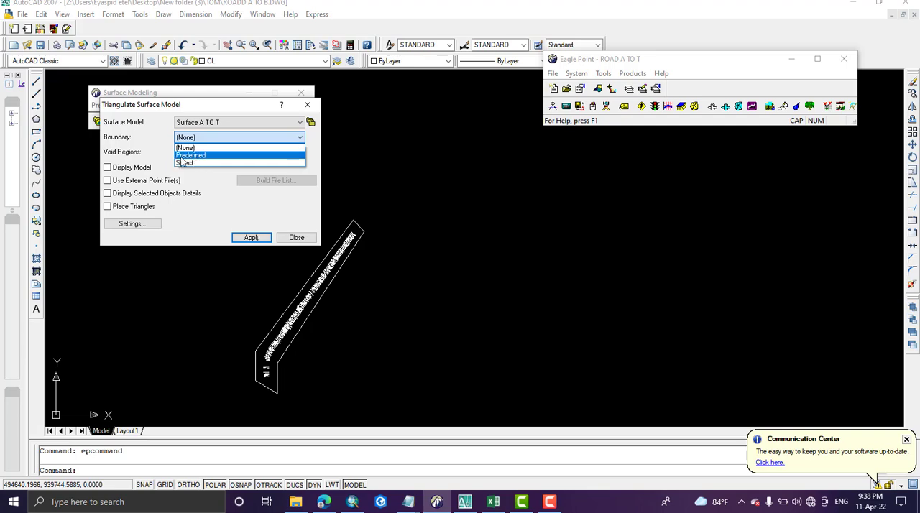
click(190, 155)
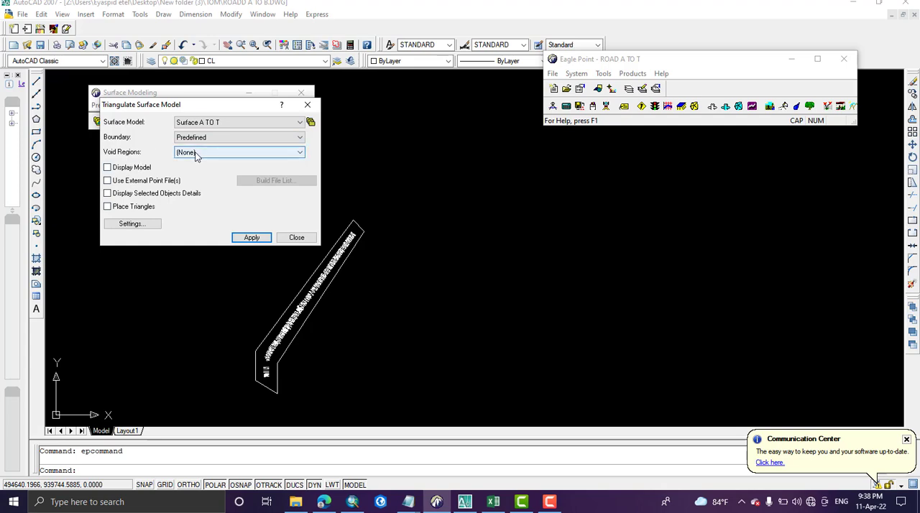
click(196, 154)
click(195, 153)
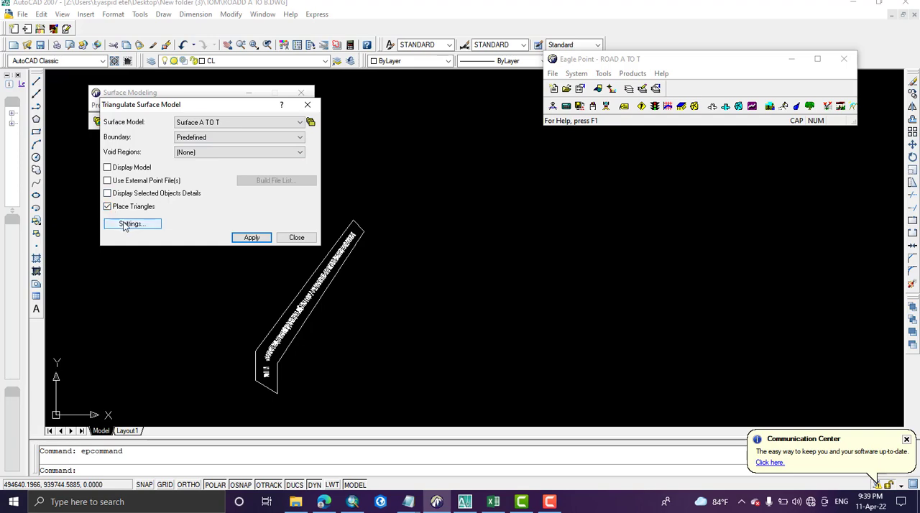
Step: Accept the current surface model settings and triangulate Surface A TO T from all the survey points and the boundary polyline
click(123, 225)
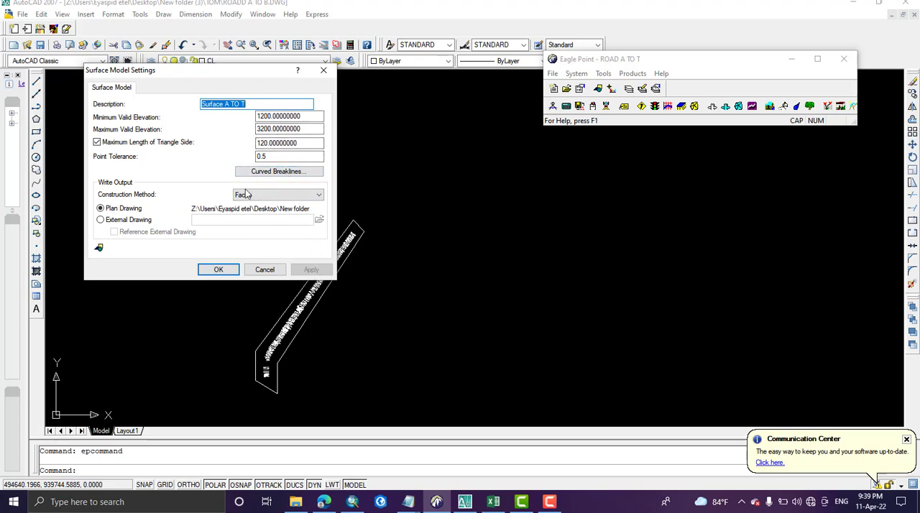
click(222, 273)
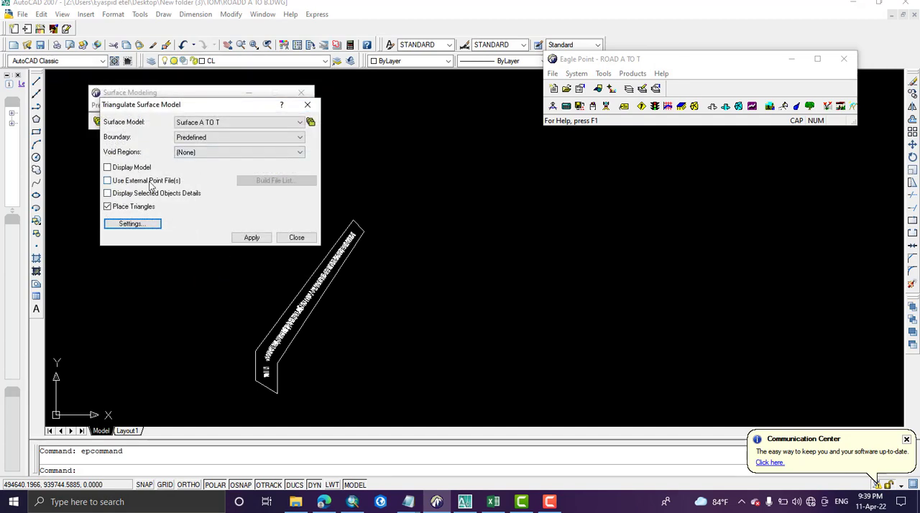
click(251, 238)
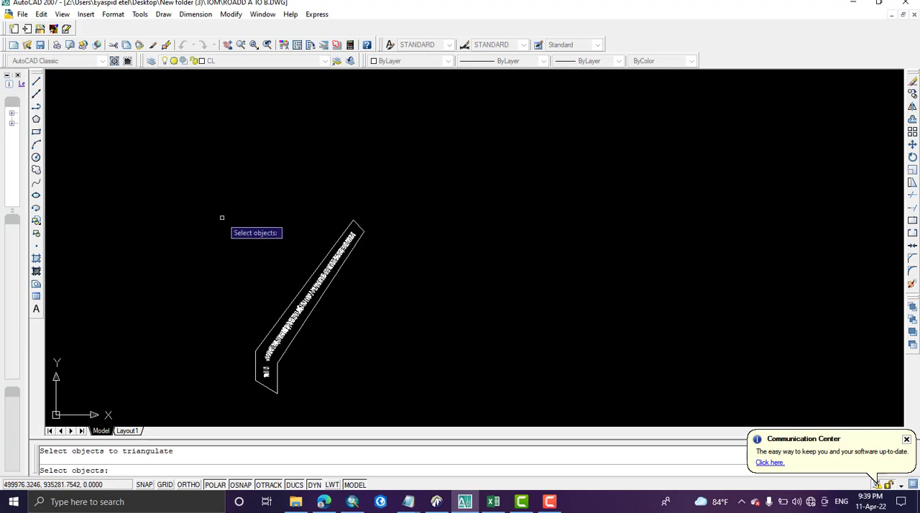
click(233, 210)
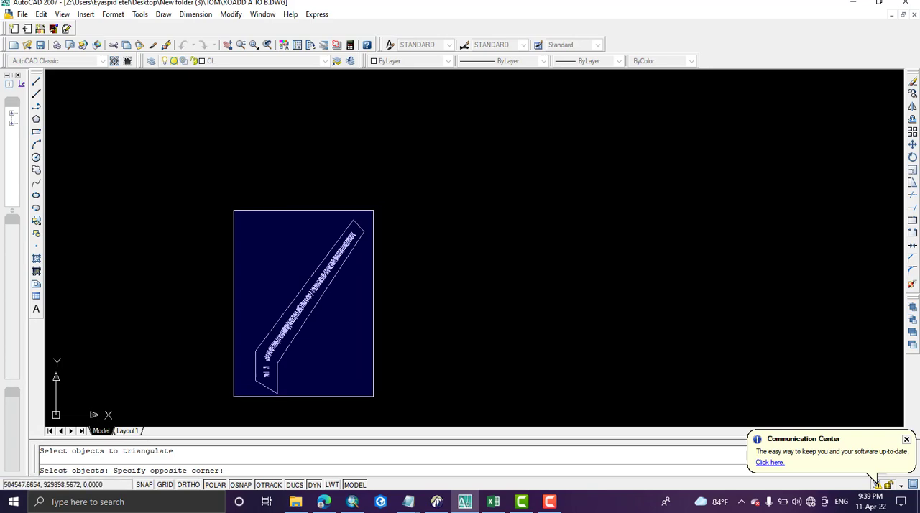
click(373, 396)
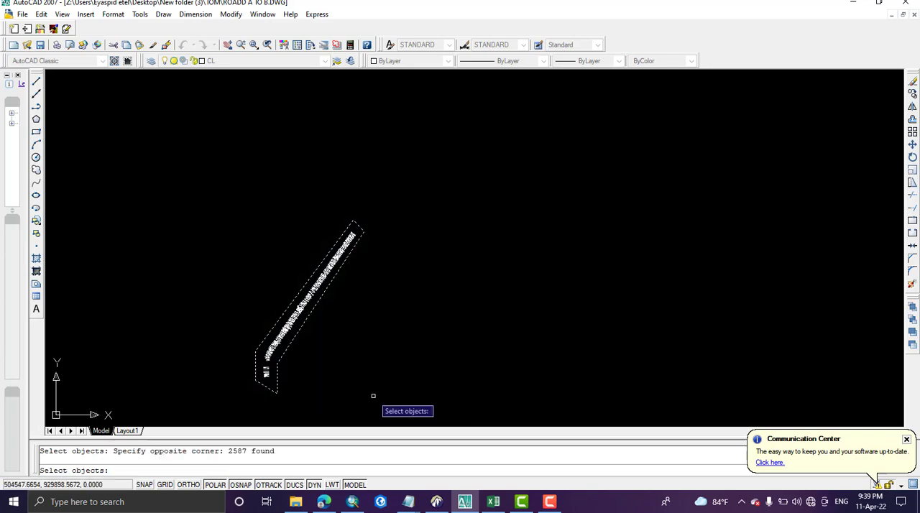
key(Return)
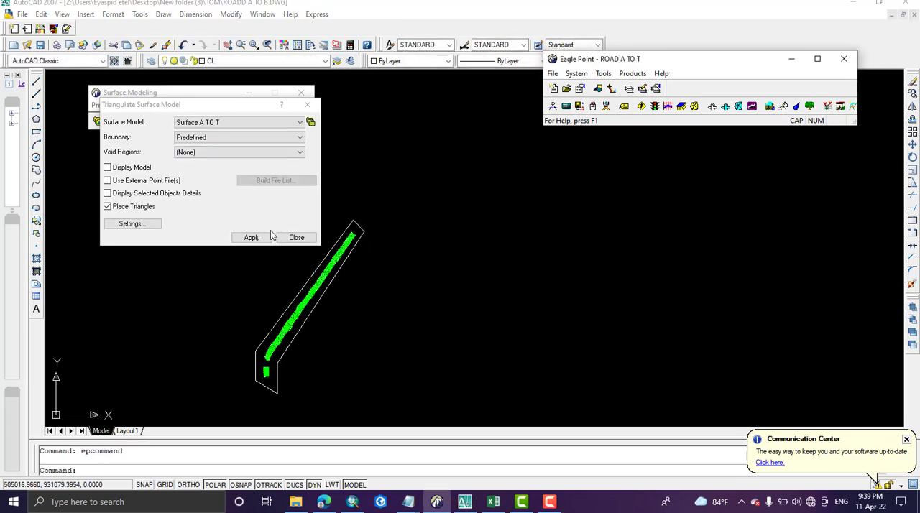
click(297, 237)
Step: Examine the triangle mesh along the road strip, especially around the dense curved group of points
scroll(297, 324, up, 3)
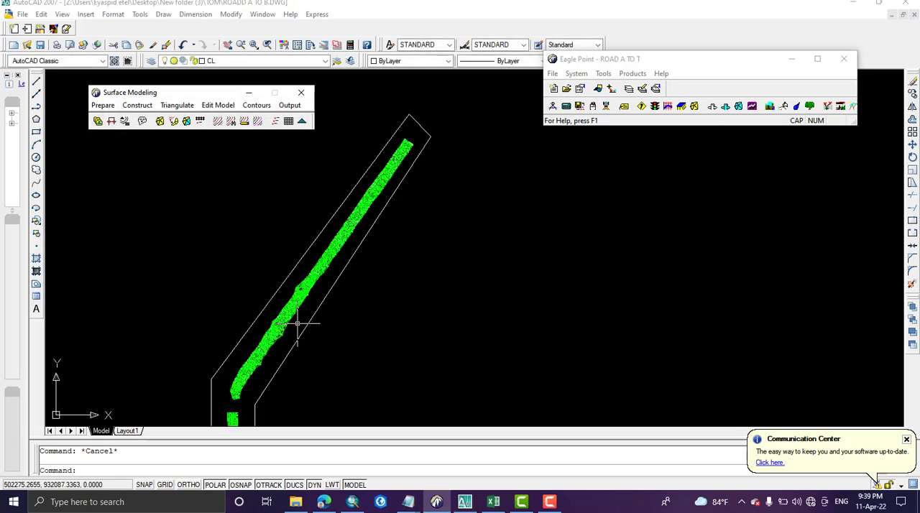
scroll(297, 324, up, 6)
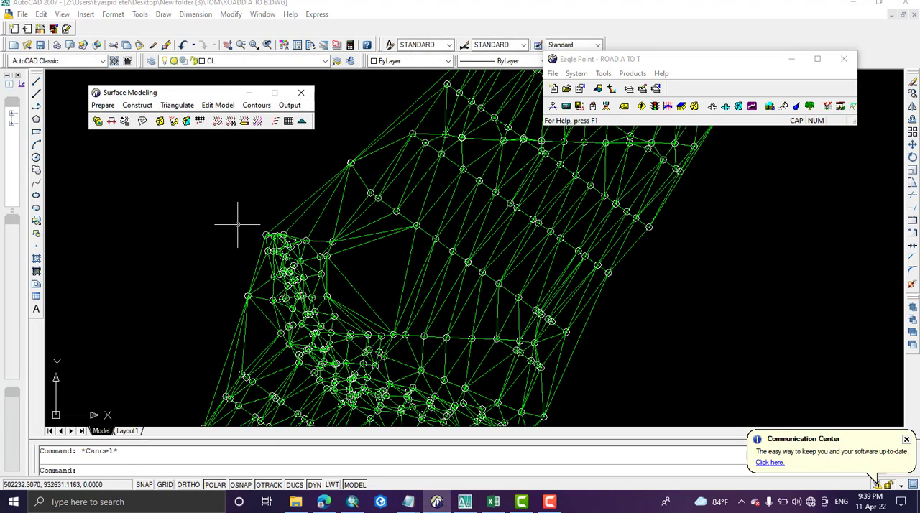
scroll(402, 309, down, 3)
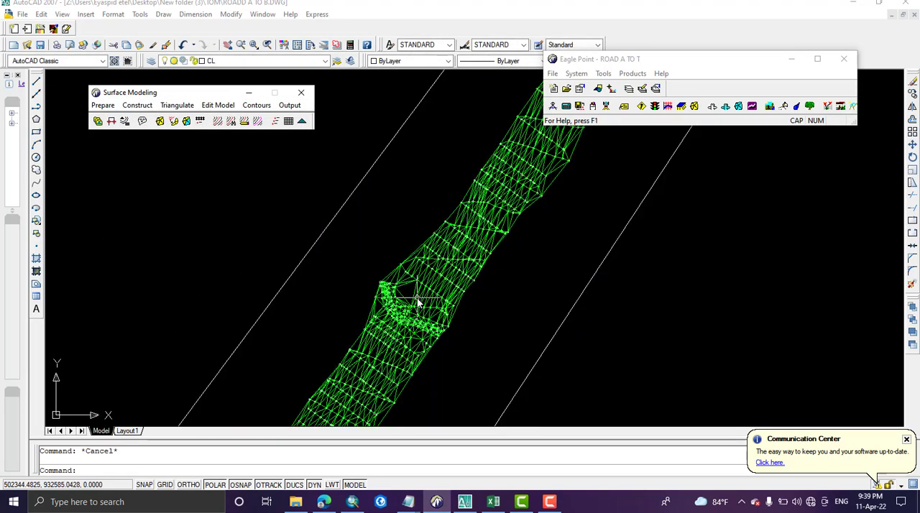
scroll(417, 302, up, 6)
scroll(417, 302, down, 5)
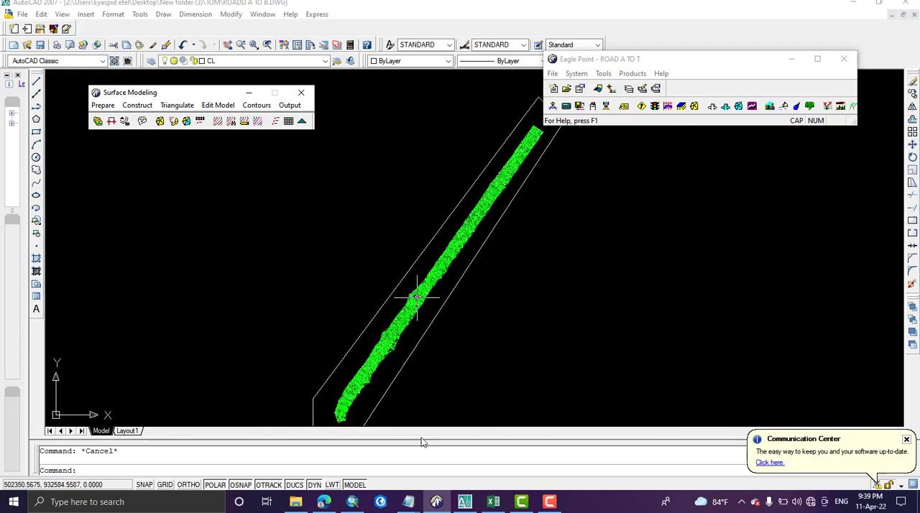
click(548, 504)
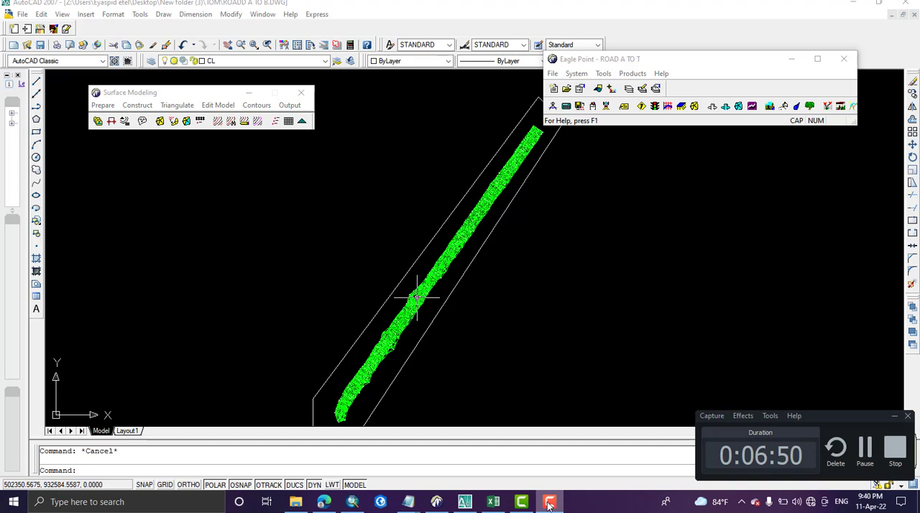
click(548, 503)
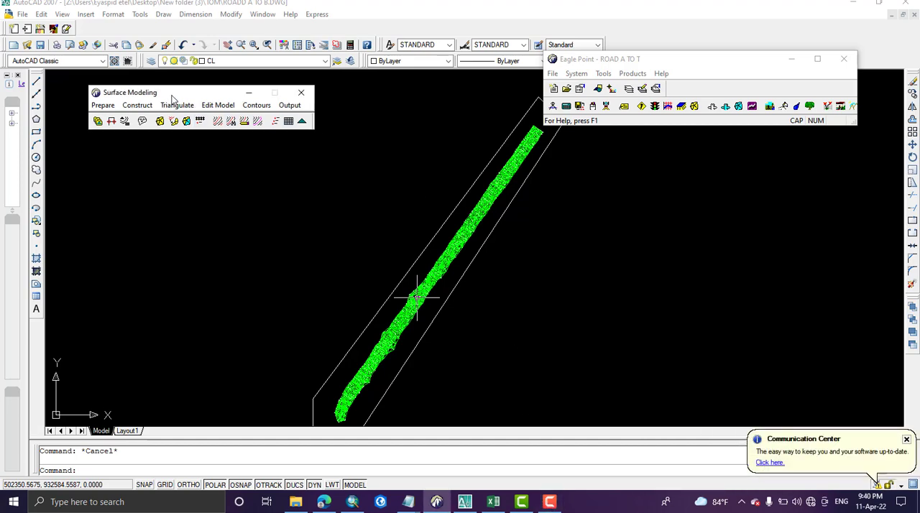
Step: Make intermediate and index contours for Surface A TO T, erasing its existing contours and keeping the CAD settings for the index contours
click(263, 110)
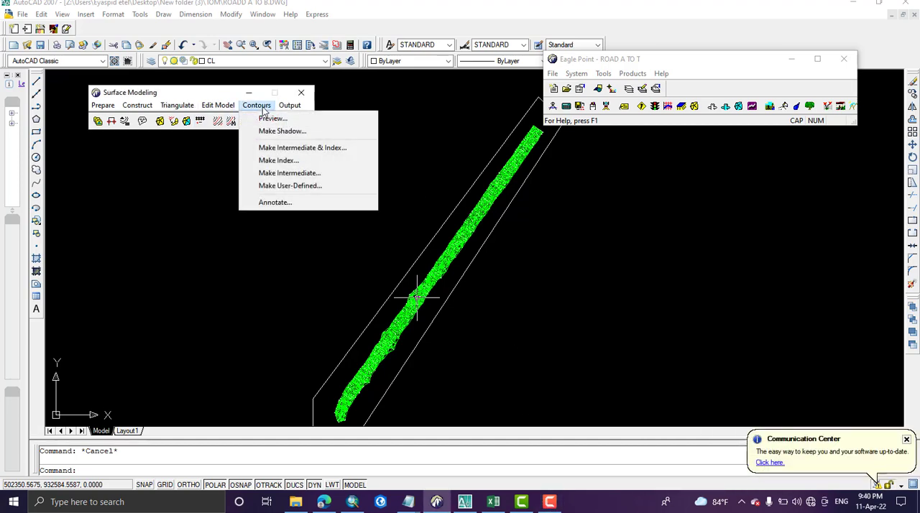
click(293, 151)
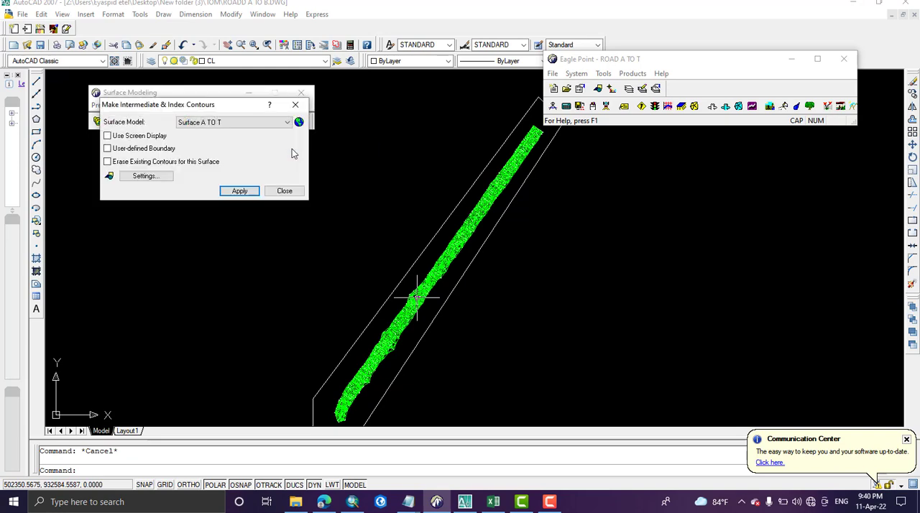
click(203, 122)
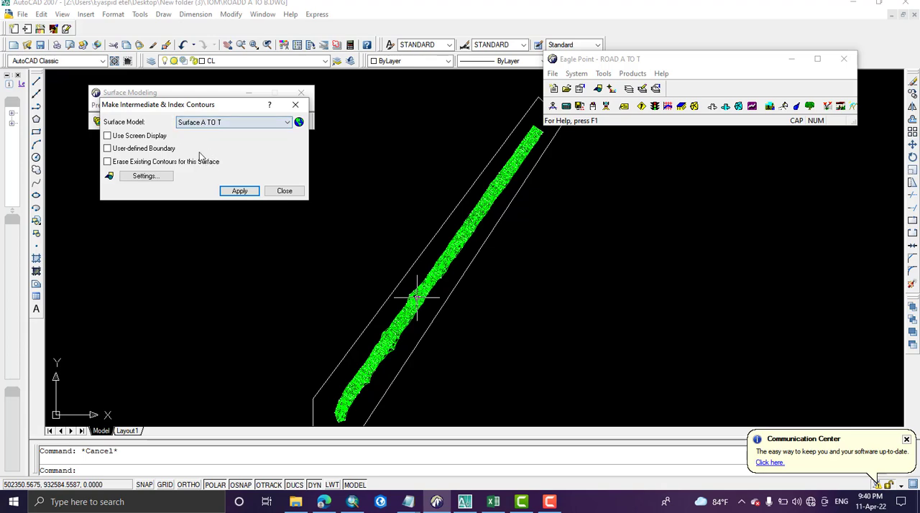
click(203, 158)
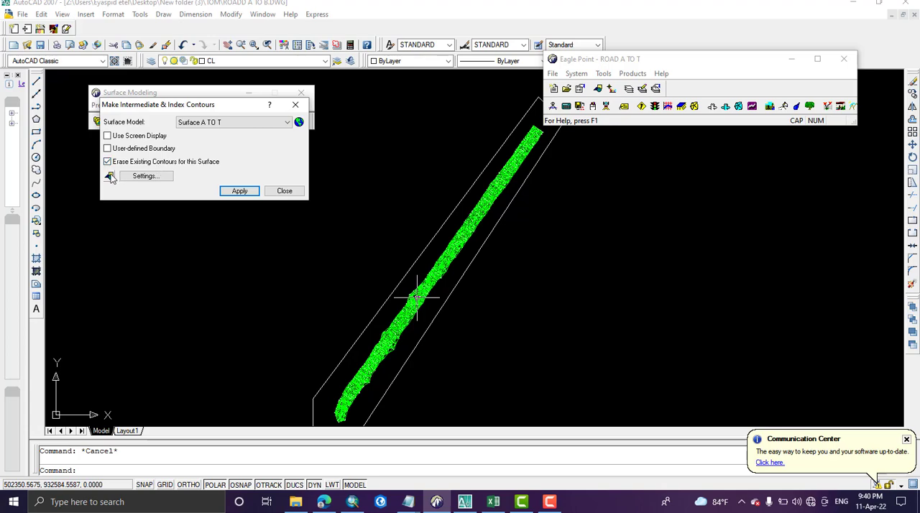
click(110, 176)
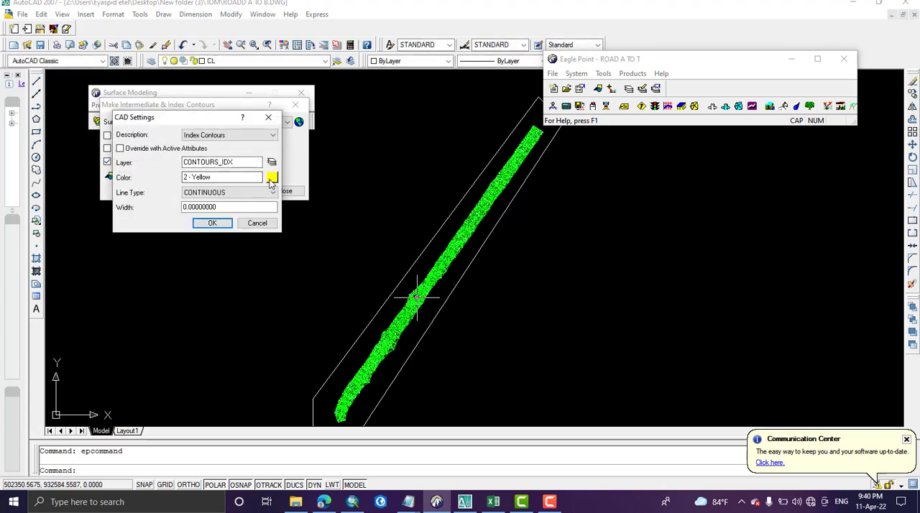
click(208, 223)
click(240, 191)
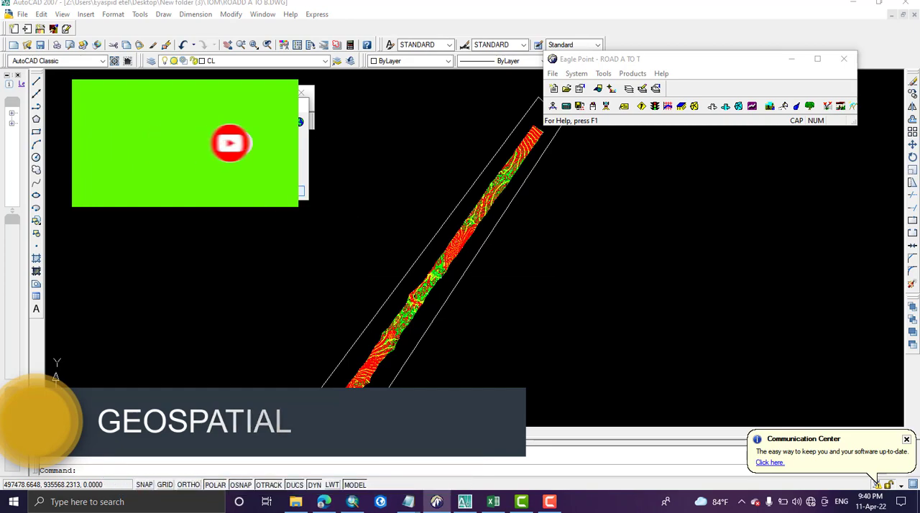
Step: Examine the intermediate and index contours along the road strip, including the dense curved band and the steep section
scroll(416, 291, up, 6)
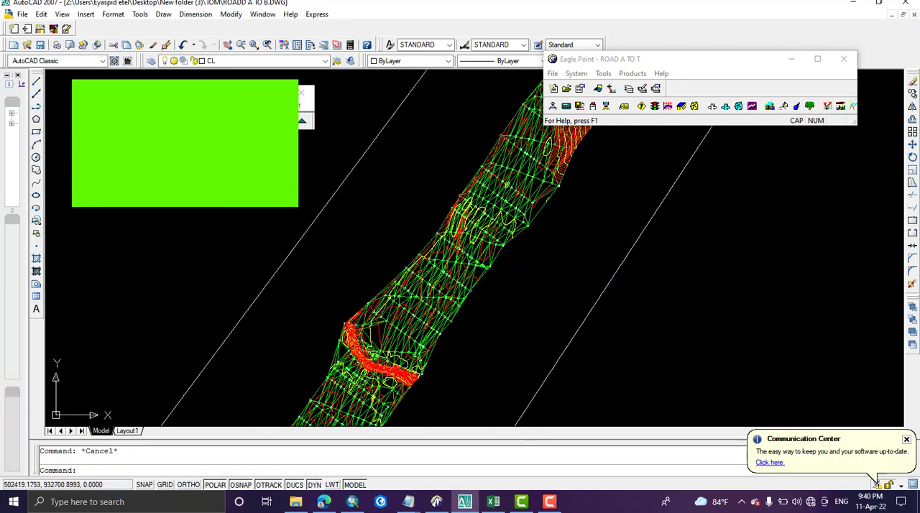
scroll(430, 312, down, 4)
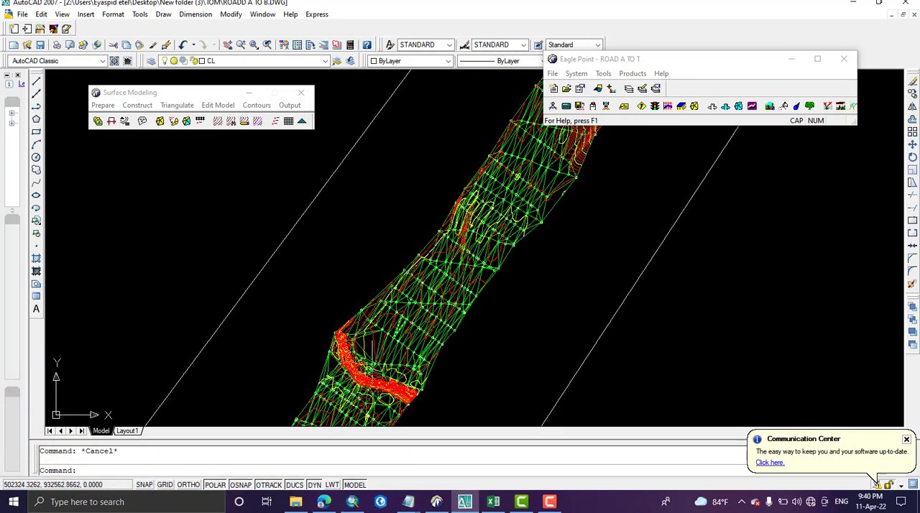
scroll(365, 392, up, 9)
scroll(354, 337, up, 7)
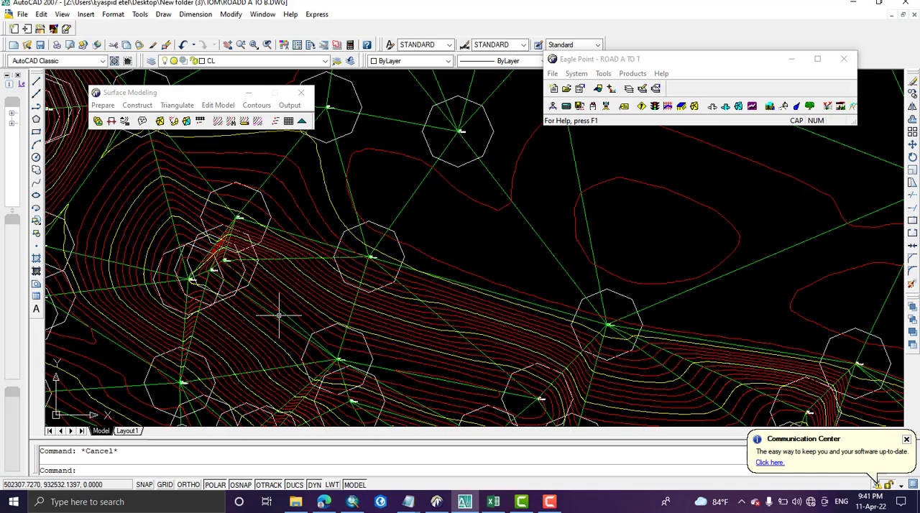
scroll(279, 314, down, 7)
scroll(279, 314, up, 2)
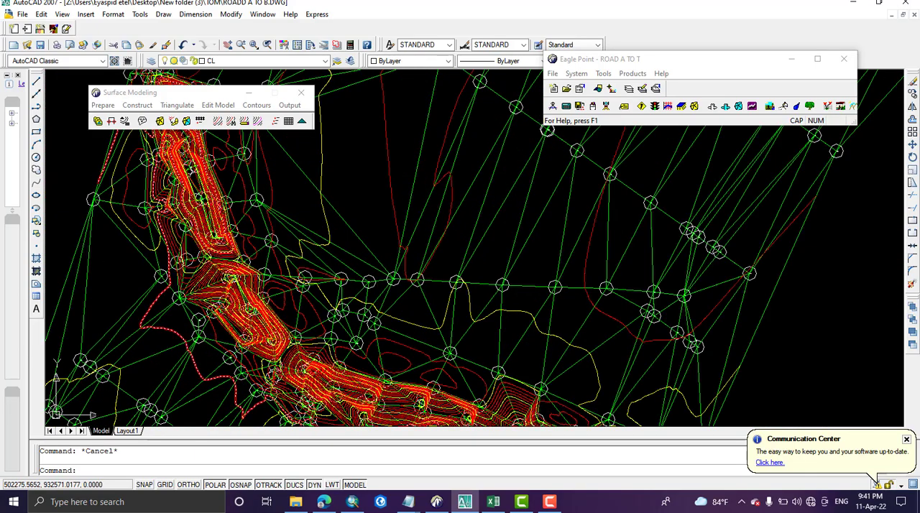
scroll(215, 248, up, 3)
scroll(266, 244, down, 7)
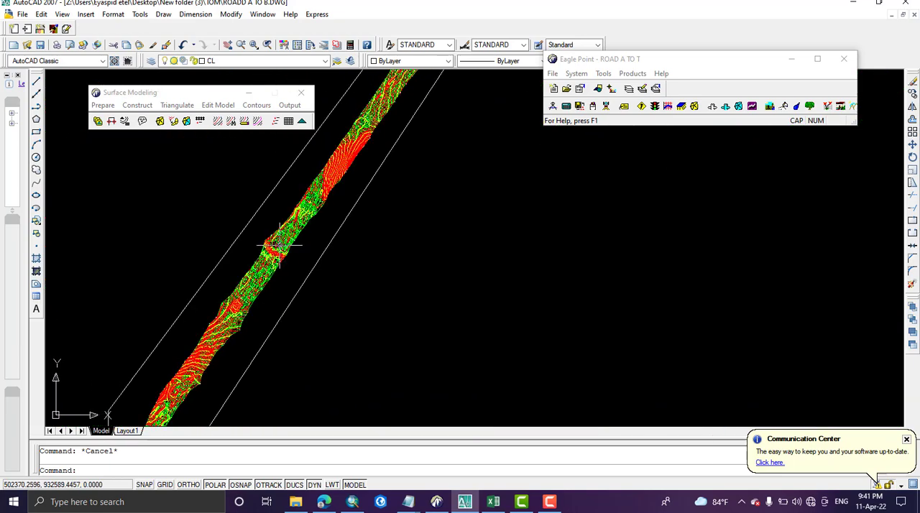
middle_drag(401, 149, 372, 247)
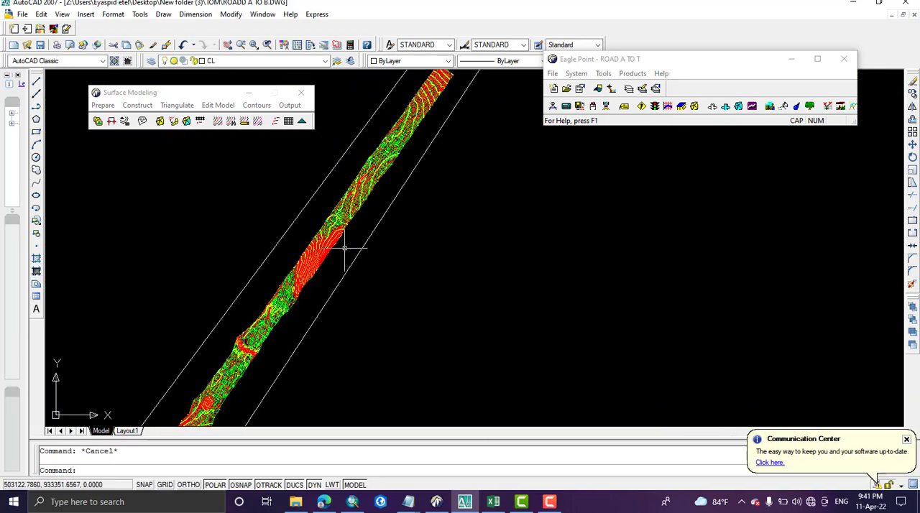
scroll(345, 248, up, 5)
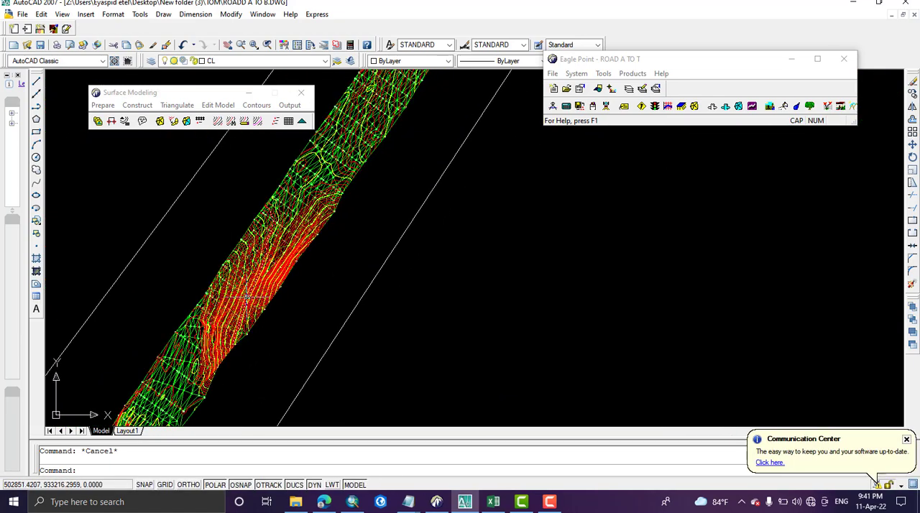
scroll(224, 308, up, 3)
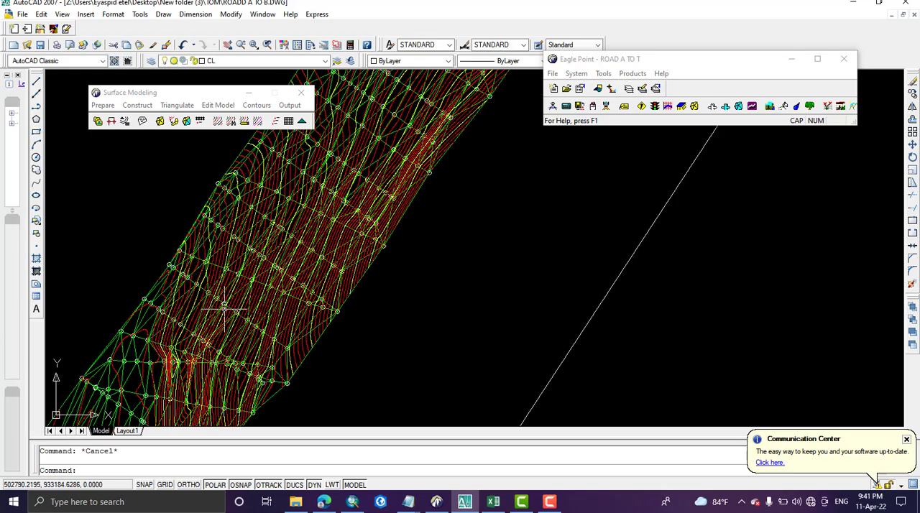
Step: Examine the contours along the whole road strip, including the steep section and the separate rectangular patch beyond the strip's southern end
scroll(224, 308, down, 8)
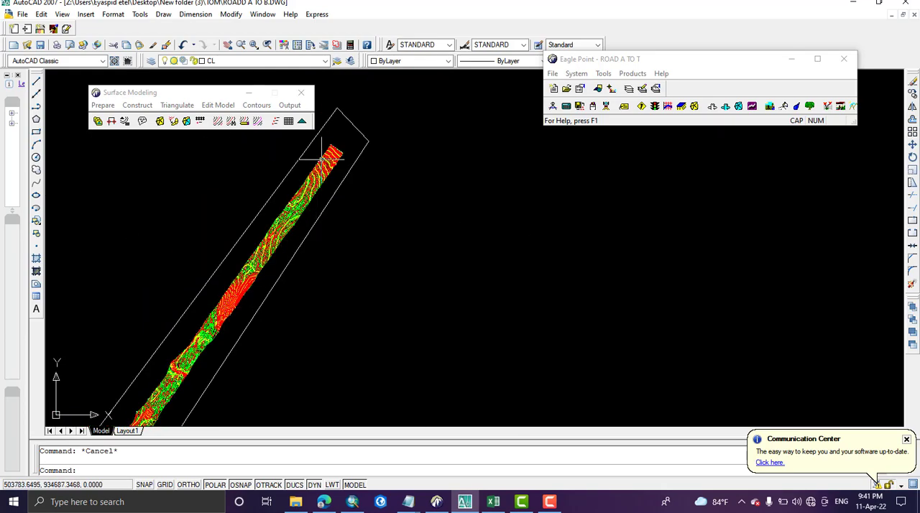
scroll(321, 157, up, 6)
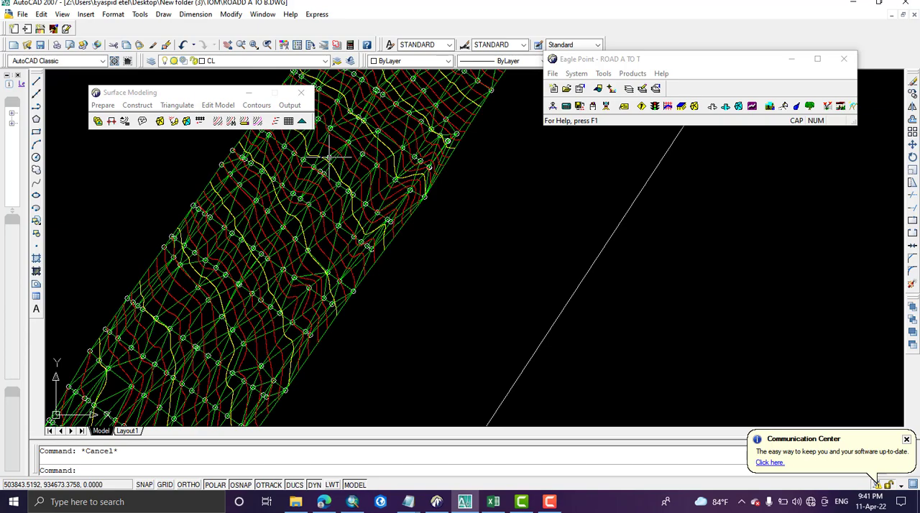
scroll(328, 157, down, 5)
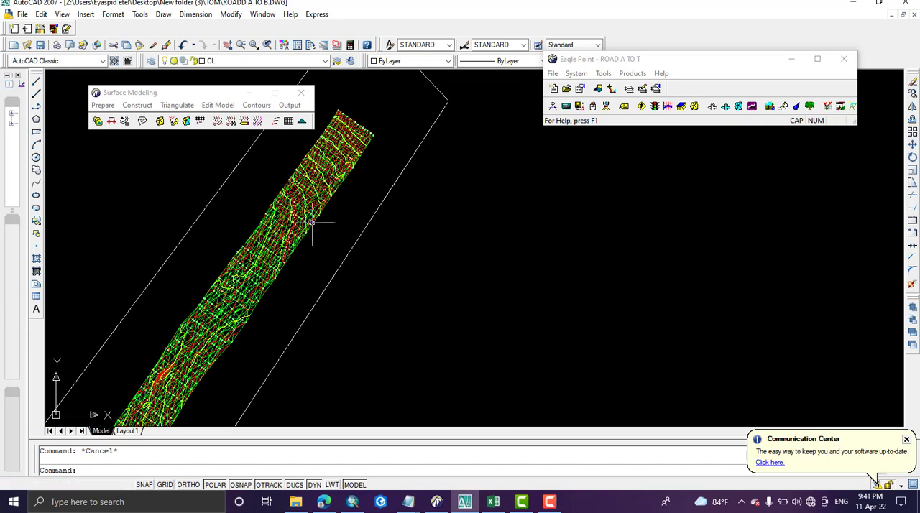
scroll(335, 288, up, 3)
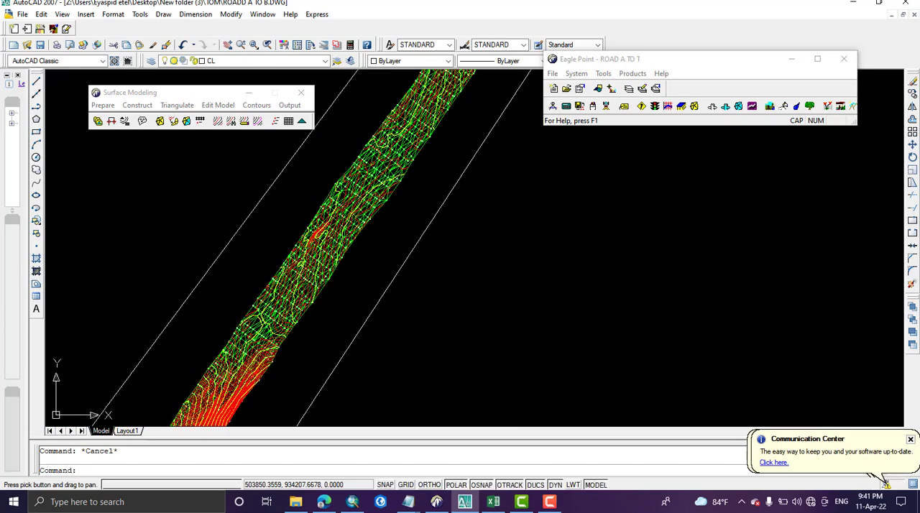
middle_drag(304, 335, 381, 230)
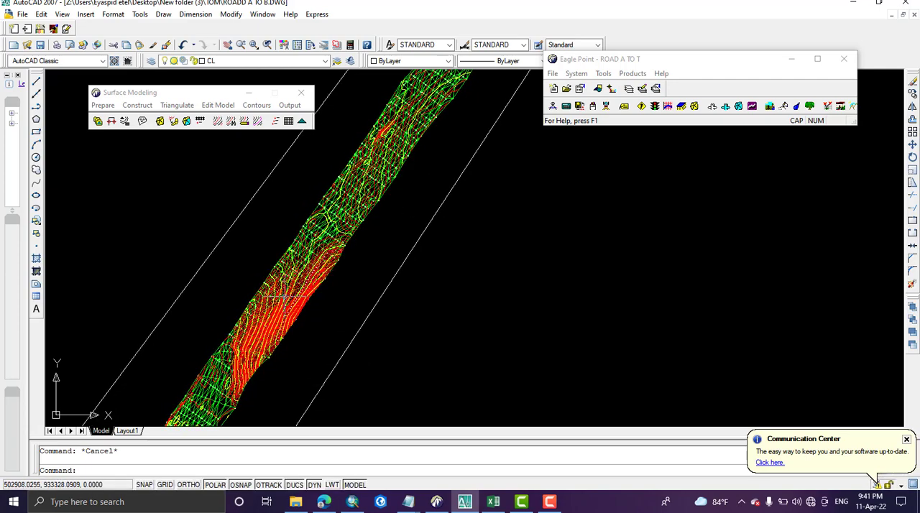
scroll(281, 328, down, 4)
middle_drag(275, 333, 330, 253)
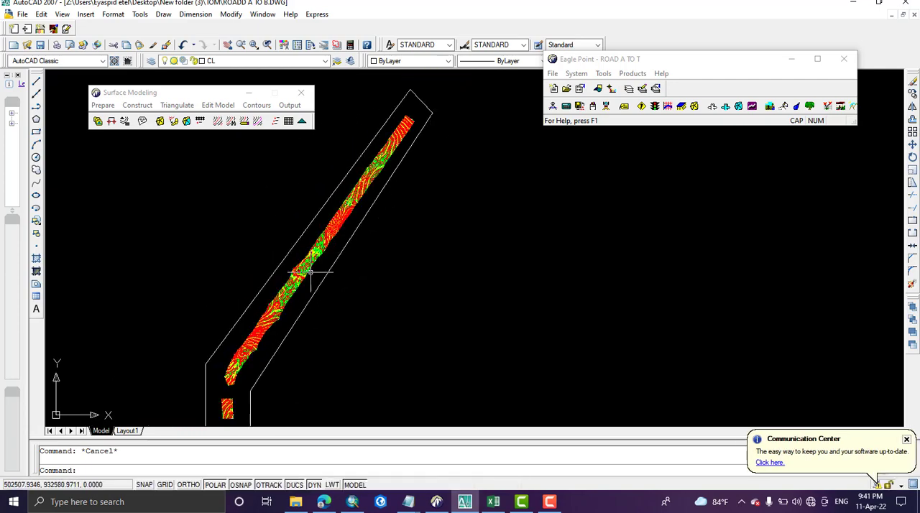
scroll(229, 392, up, 5)
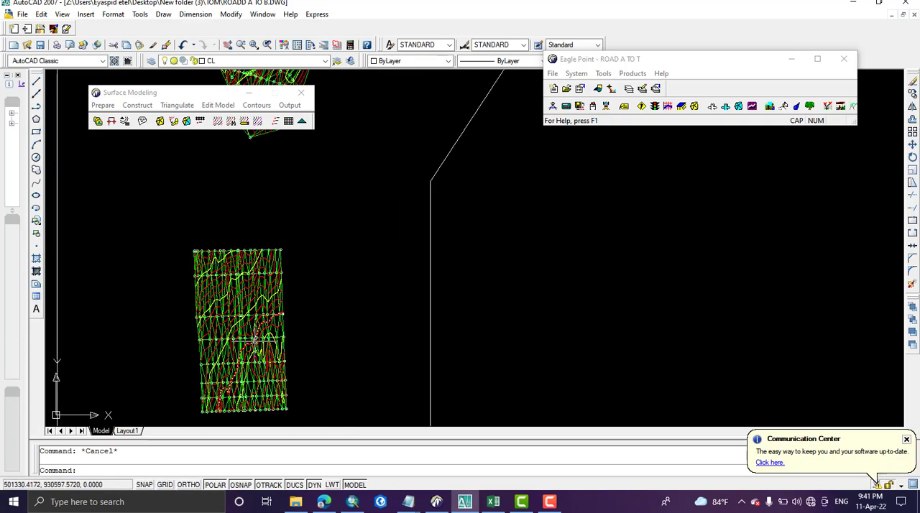
scroll(256, 342, up, 3)
scroll(256, 342, down, 4)
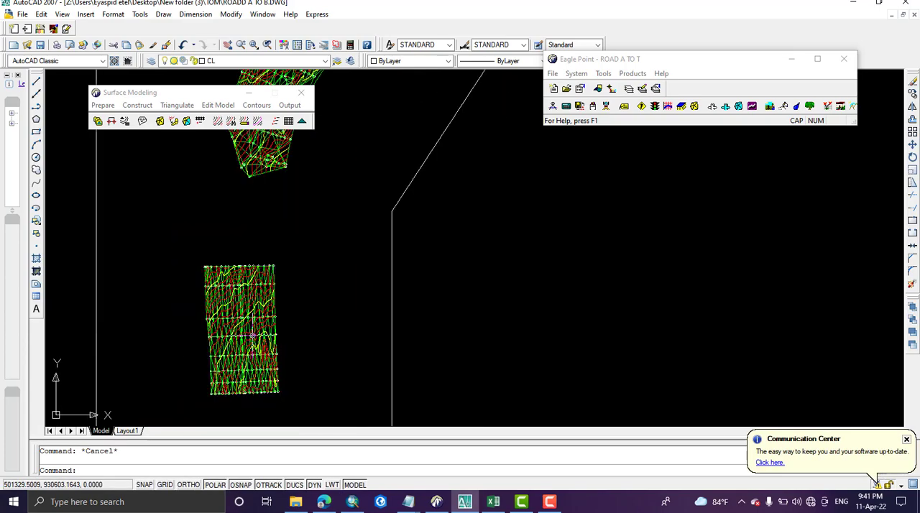
scroll(251, 335, down, 5)
middle_drag(371, 249, 332, 390)
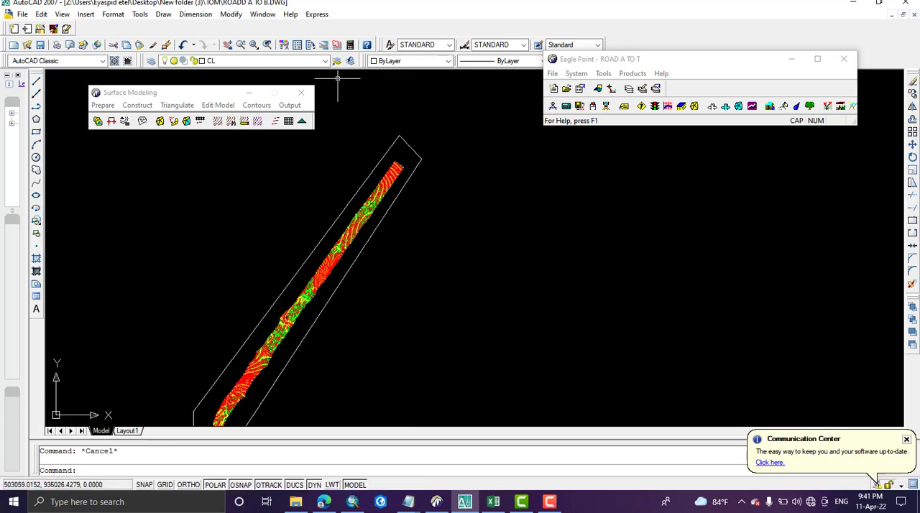
Step: Set up the contour annotation for Surface A TO T with a plotted text size of 2 mm and magenta text color
click(256, 105)
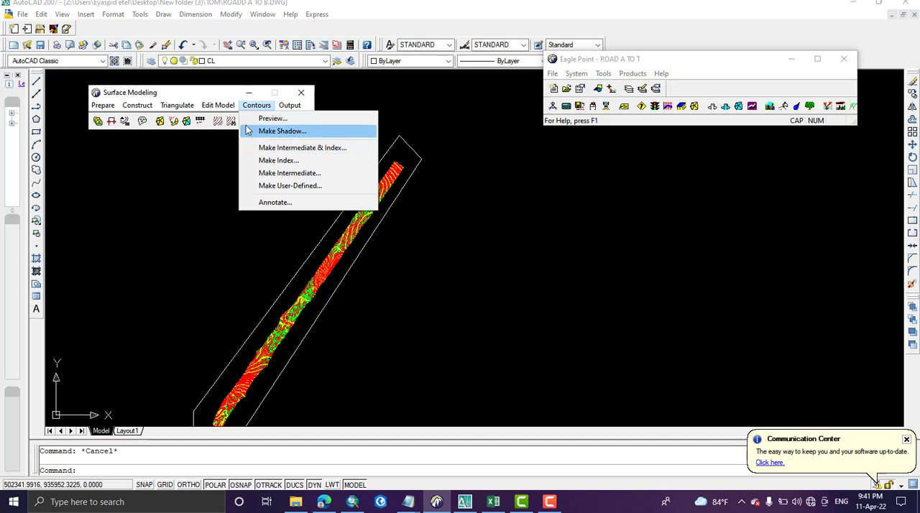
mouse_move(223, 108)
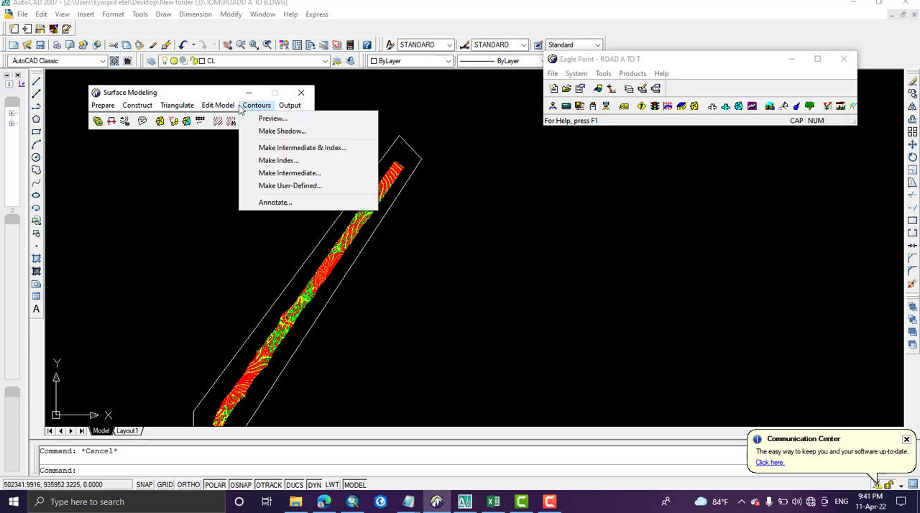
click(272, 203)
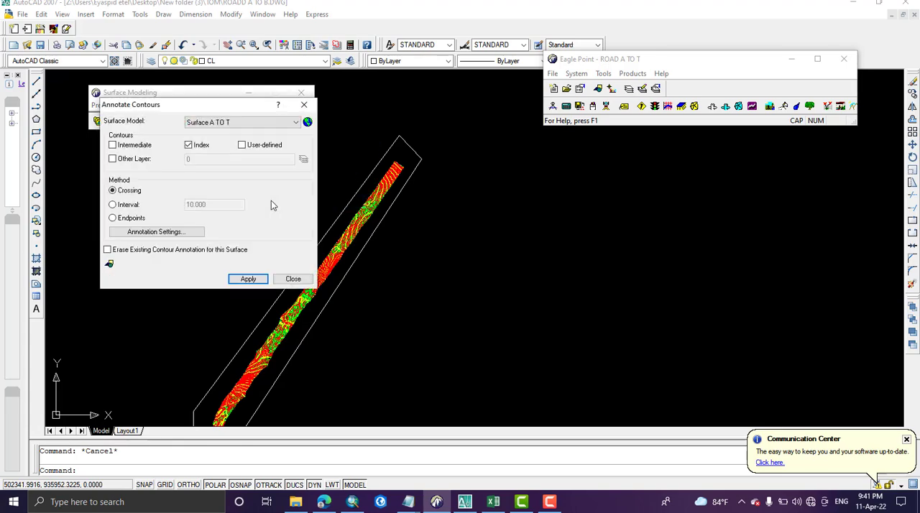
click(110, 265)
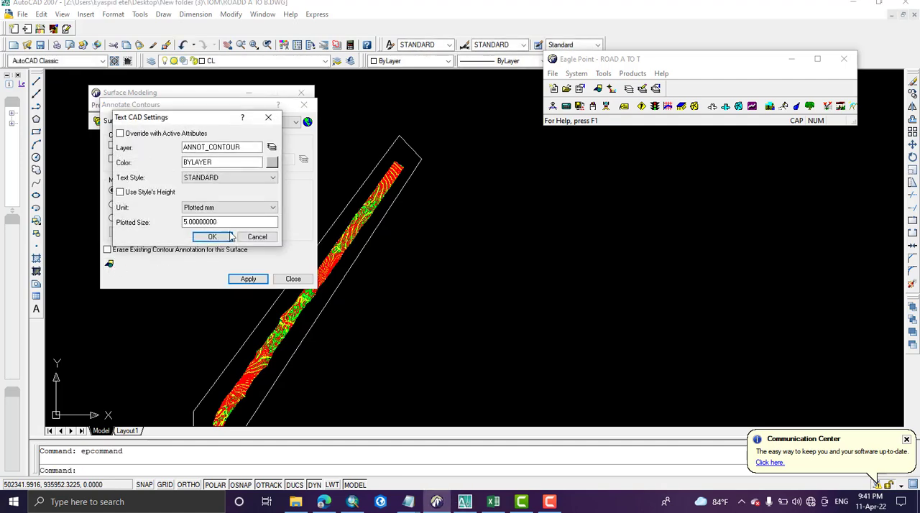
click(186, 221)
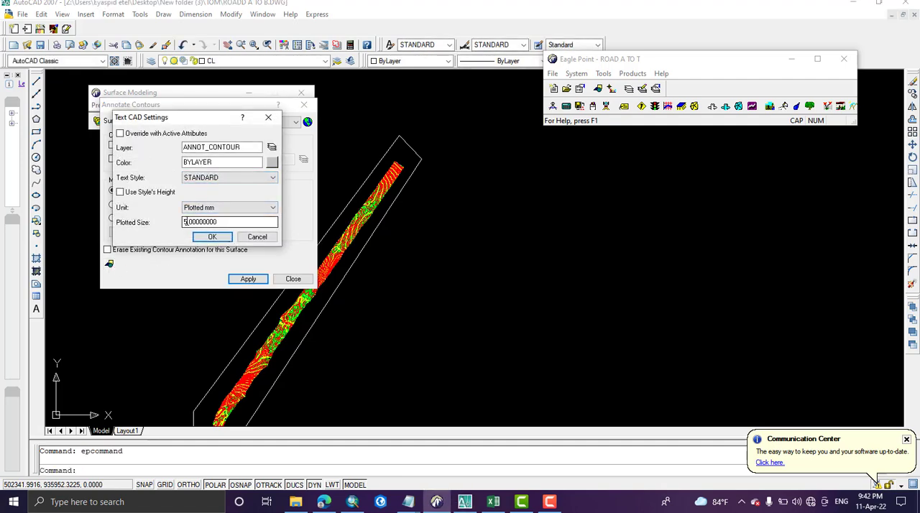
drag(187, 222, 184, 222)
click(272, 164)
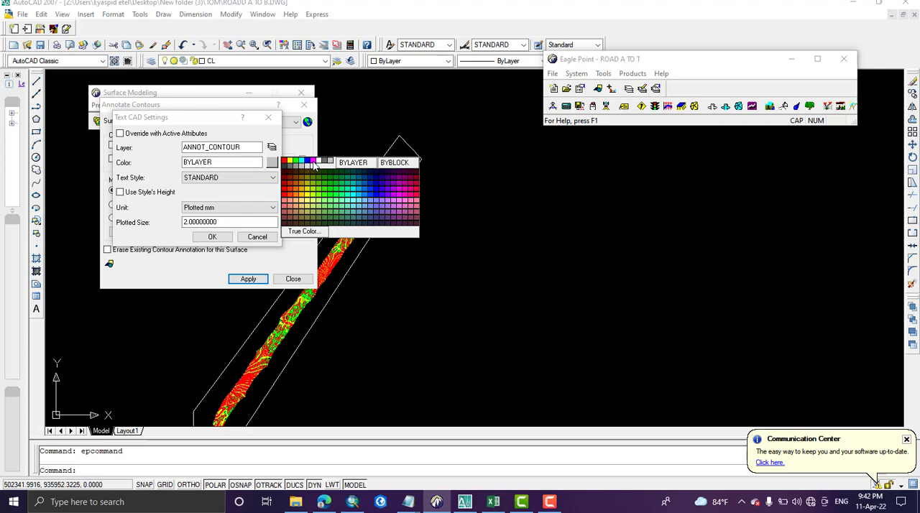
click(314, 162)
click(212, 236)
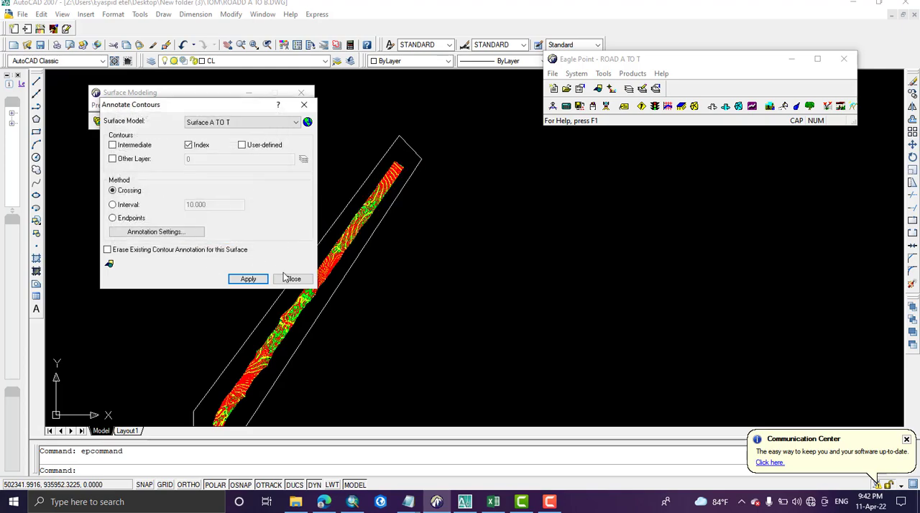
Step: Annotate the index contours with the crossing method, using a diagonal crossing line over the steep section of the road strip
click(248, 279)
scroll(288, 284, up, 5)
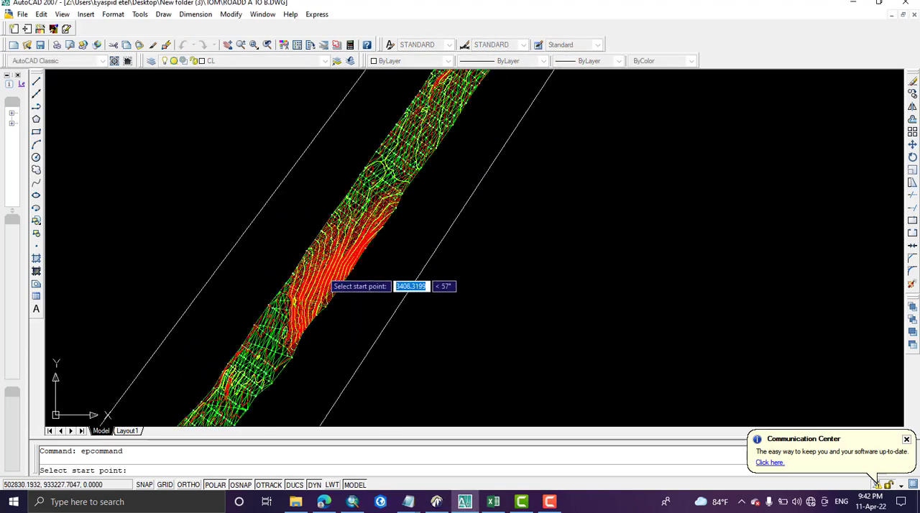
click(170, 371)
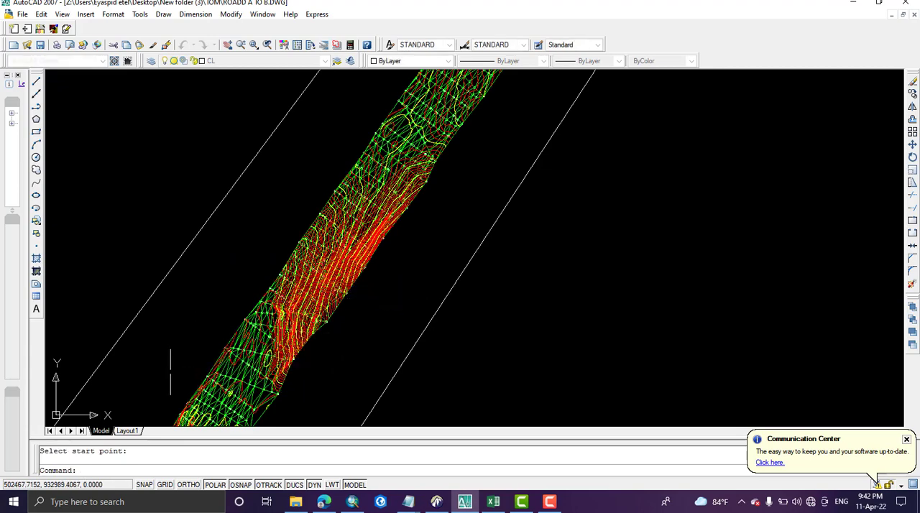
click(460, 164)
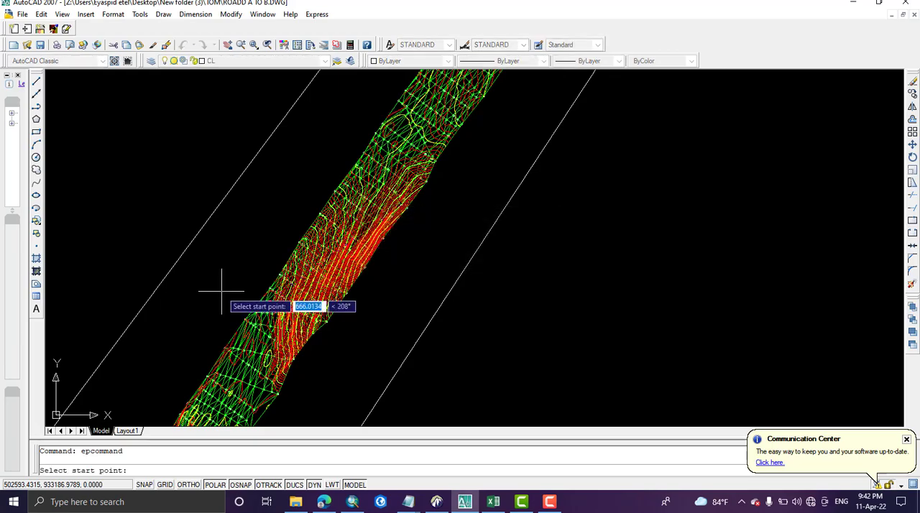
Step: Examine the elevation labels placed on the index contours in the steep section
scroll(285, 211, up, 3)
scroll(252, 206, up, 3)
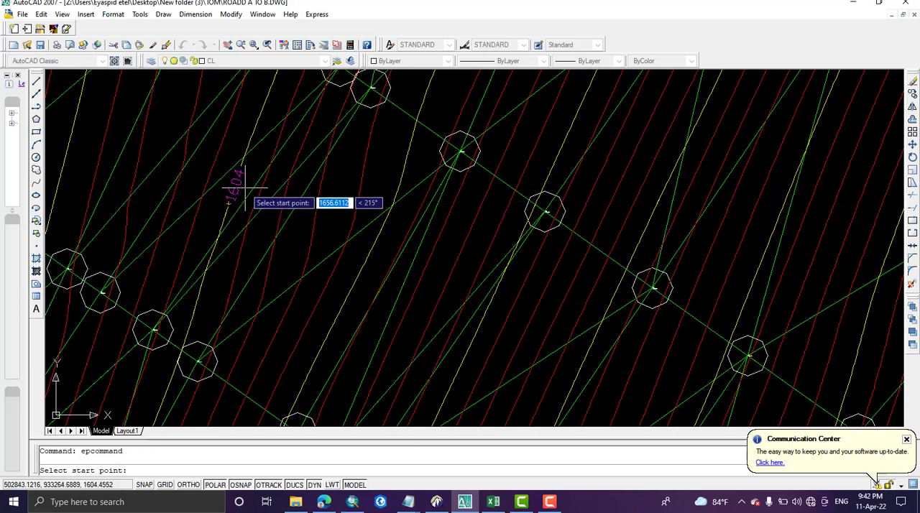
scroll(245, 188, down, 2)
middle_drag(387, 124, 370, 209)
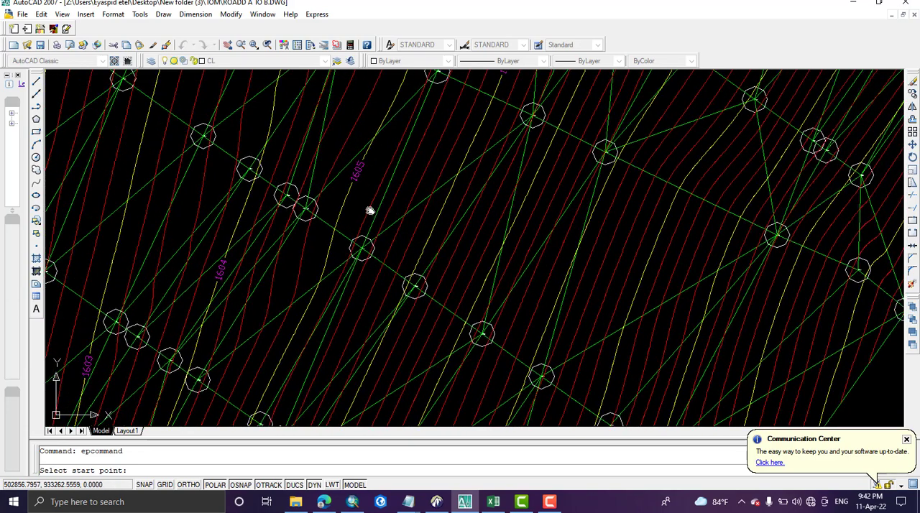
scroll(248, 237, down, 1)
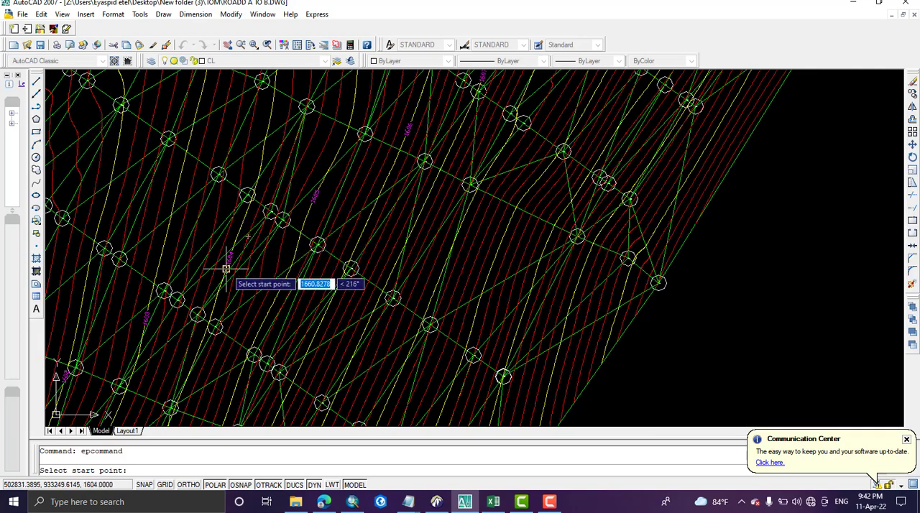
scroll(226, 268, down, 2)
scroll(238, 266, down, 1)
middle_drag(325, 247, 321, 288)
scroll(316, 265, down, 3)
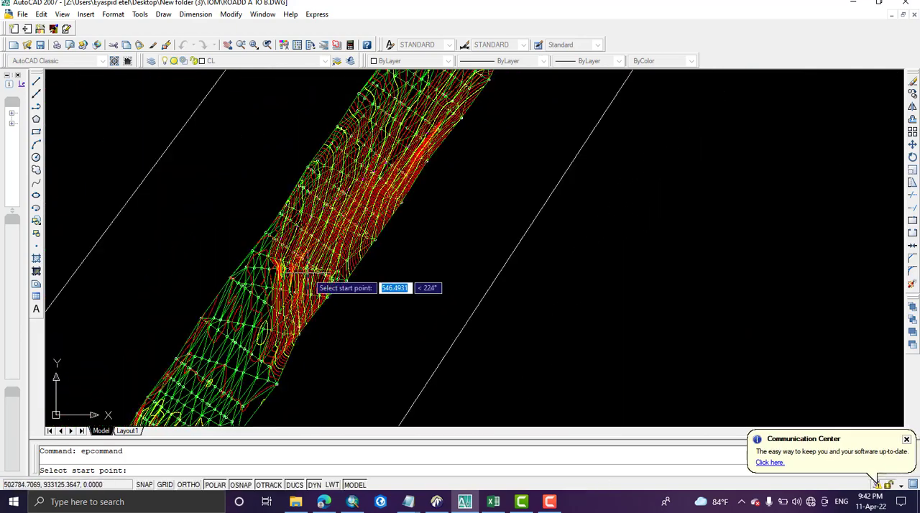
Step: Annotate the index contours along a diagonal crossing line over the middle of the dense curved band and check the labels
middle_drag(294, 329, 381, 146)
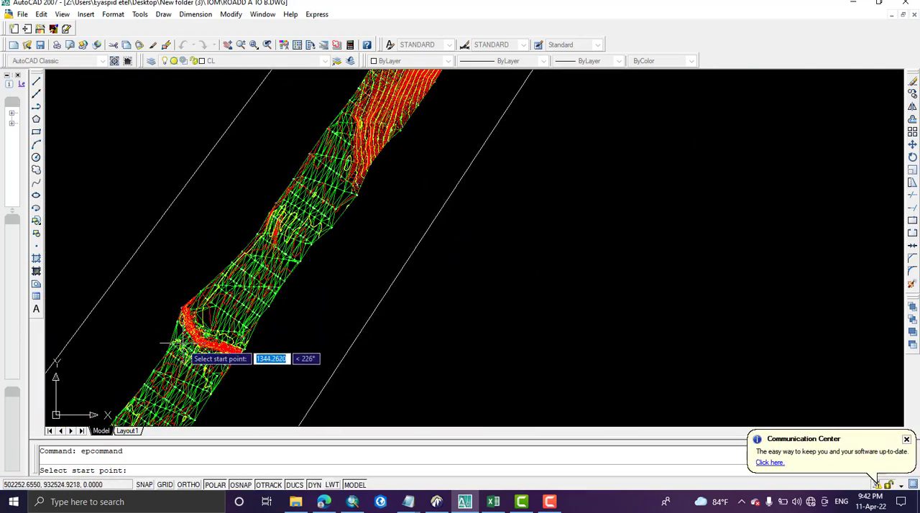
scroll(210, 344, up, 4)
middle_drag(210, 314, 258, 261)
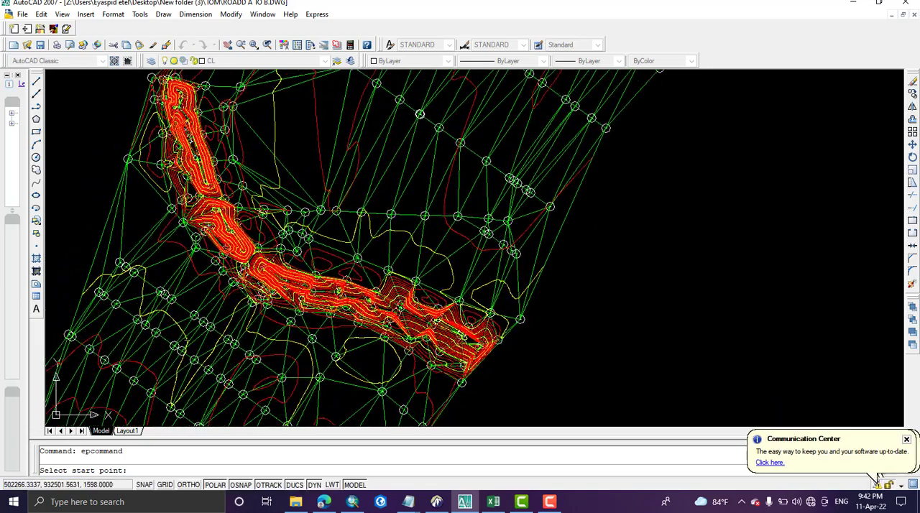
click(164, 271)
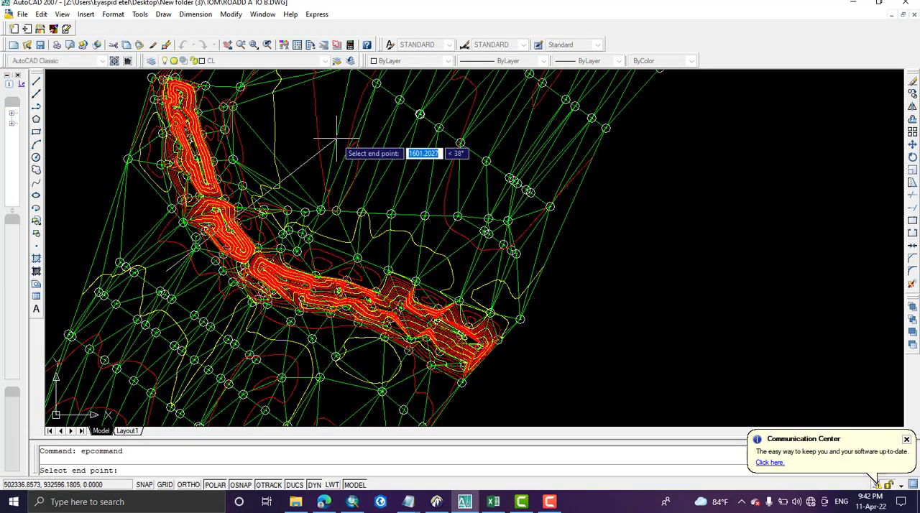
click(305, 135)
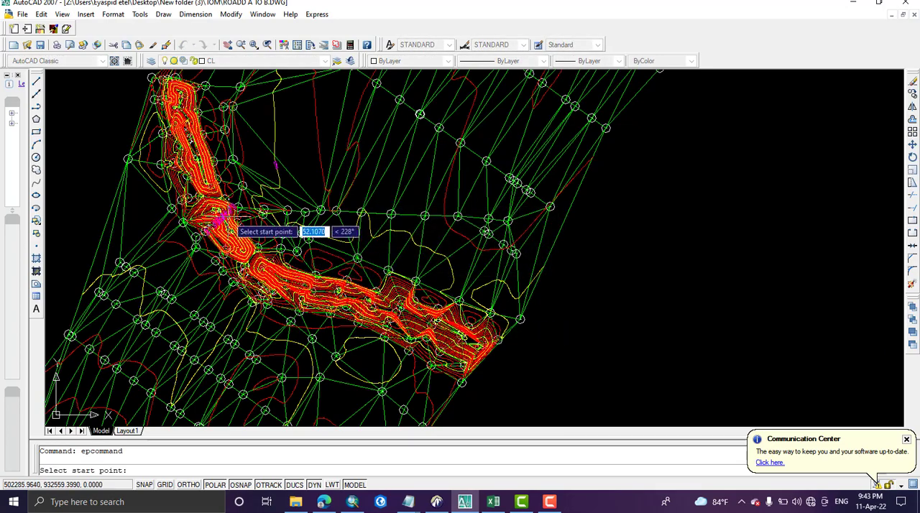
scroll(216, 223, up, 6)
scroll(247, 253, up, 2)
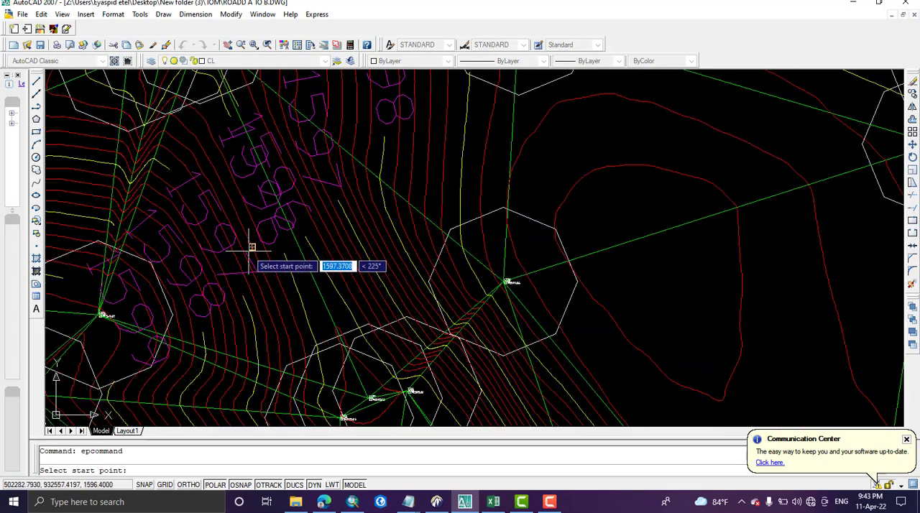
scroll(202, 295, down, 4)
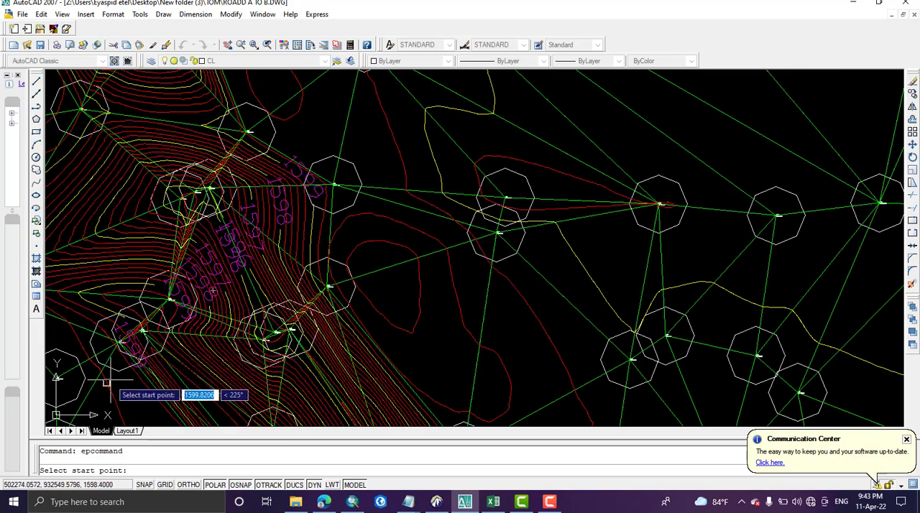
scroll(127, 367, up, 4)
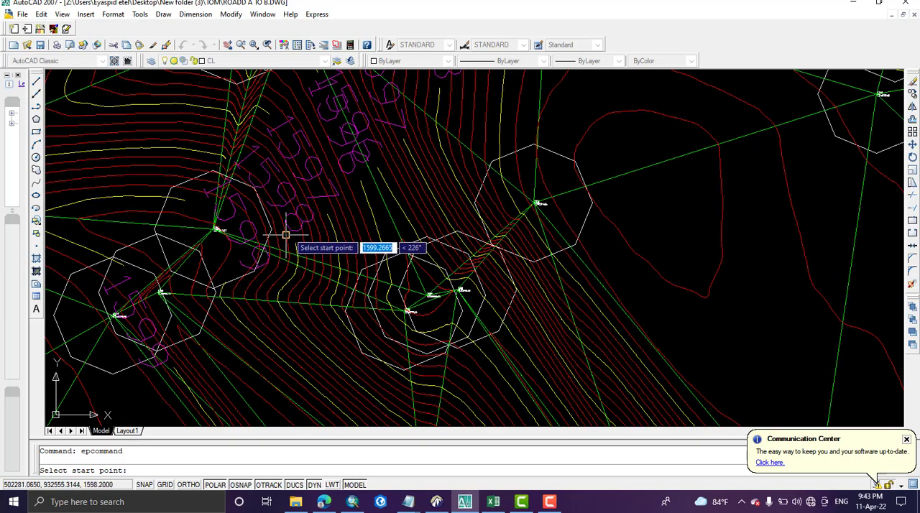
scroll(191, 290, down, 8)
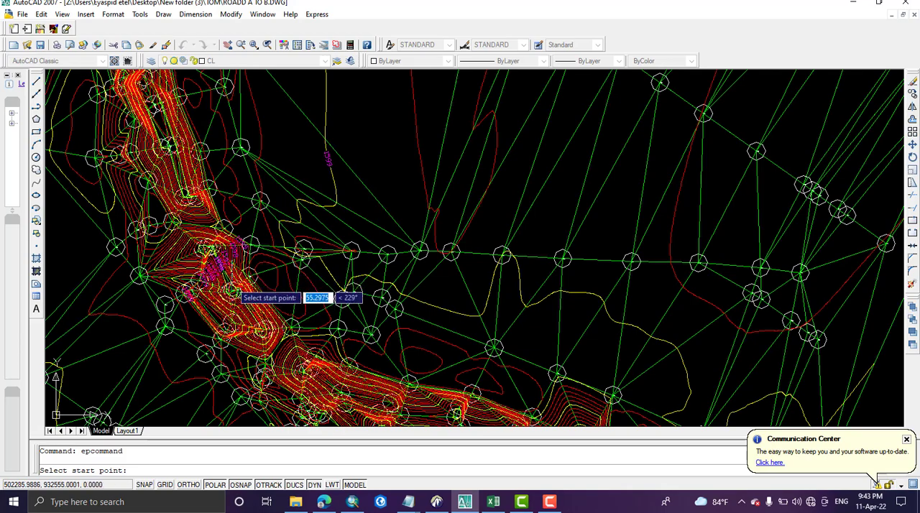
Step: Annotate the index contours along a diagonal crossing line over the southeastern part of the dense curved band
scroll(201, 295, down, 5)
scroll(330, 337, up, 4)
scroll(329, 336, up, 3)
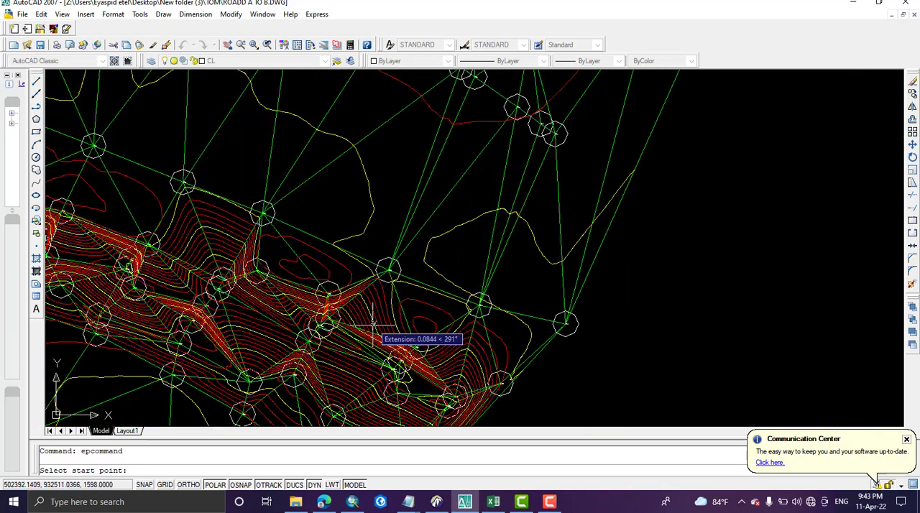
scroll(266, 381, down, 3)
click(255, 378)
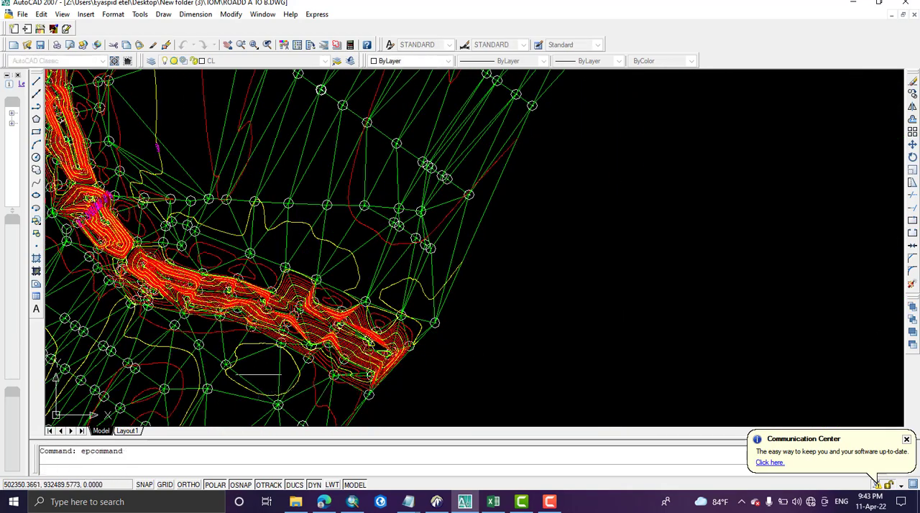
click(396, 169)
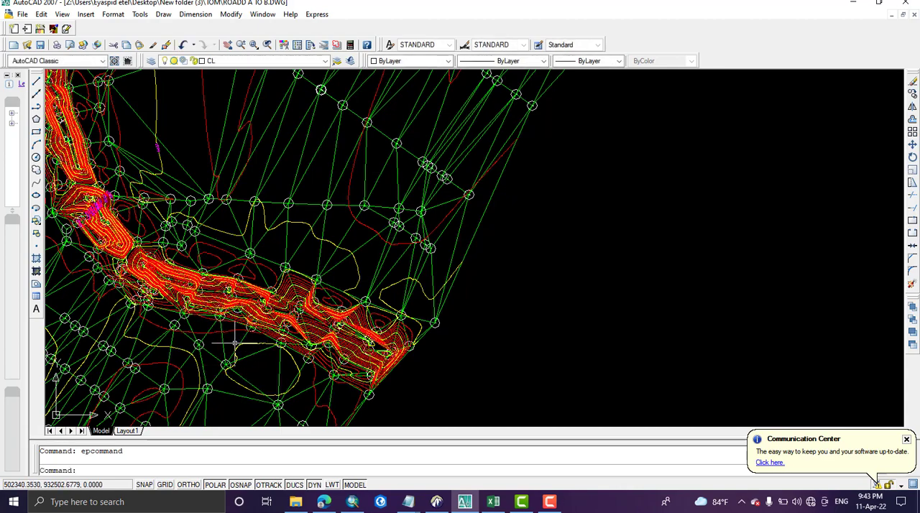
scroll(248, 343, down, 7)
scroll(244, 342, down, 2)
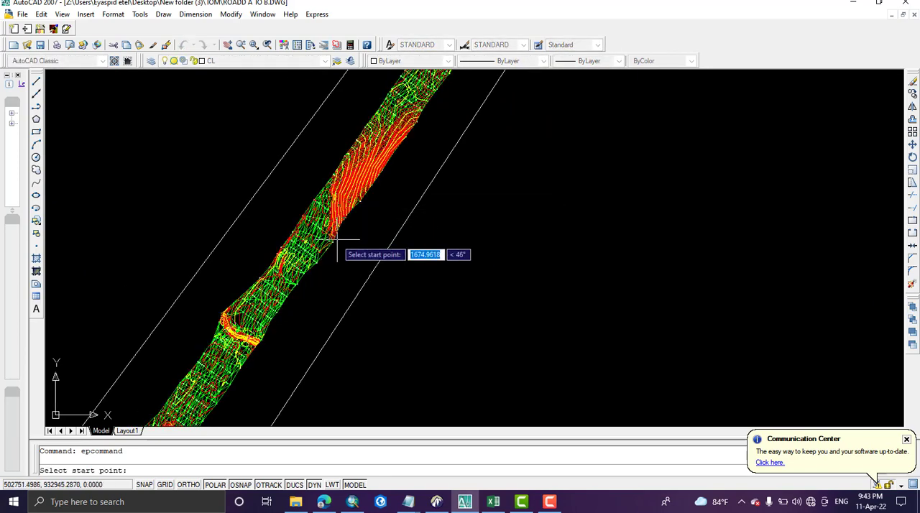
Step: Annotate the index contours along a diagonal crossing line over the long southwestern part of the road strip and end the contour annotation
mouse_move(273, 308)
middle_down()
mouse_move(451, 164)
mouse_move(406, 188)
middle_up()
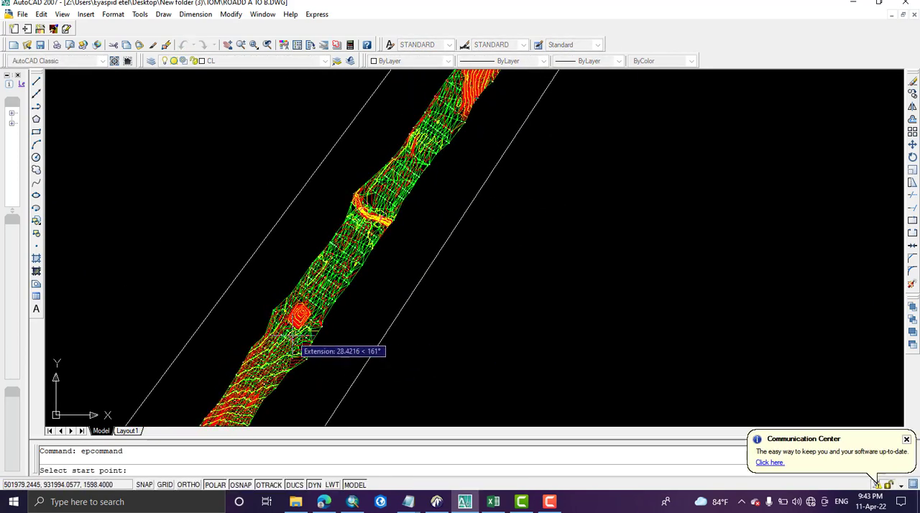
middle_drag(329, 369, 405, 262)
middle_drag(318, 290, 333, 159)
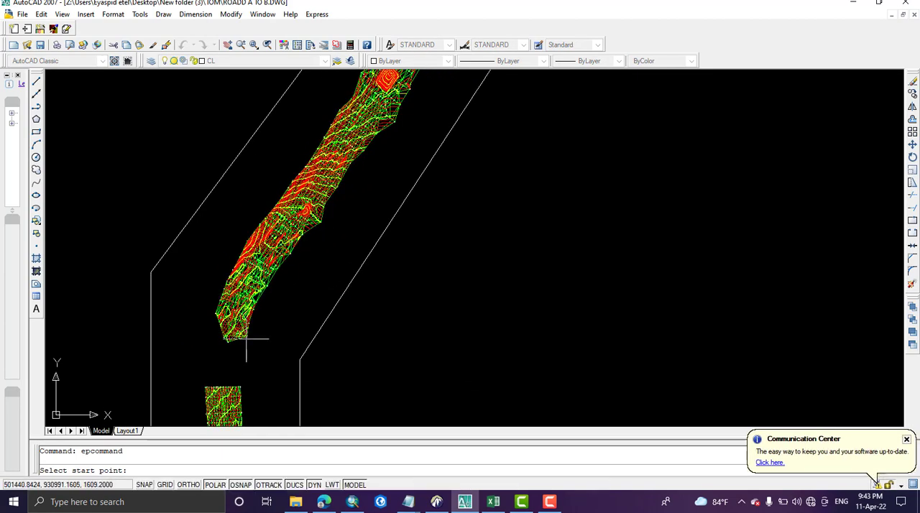
click(236, 356)
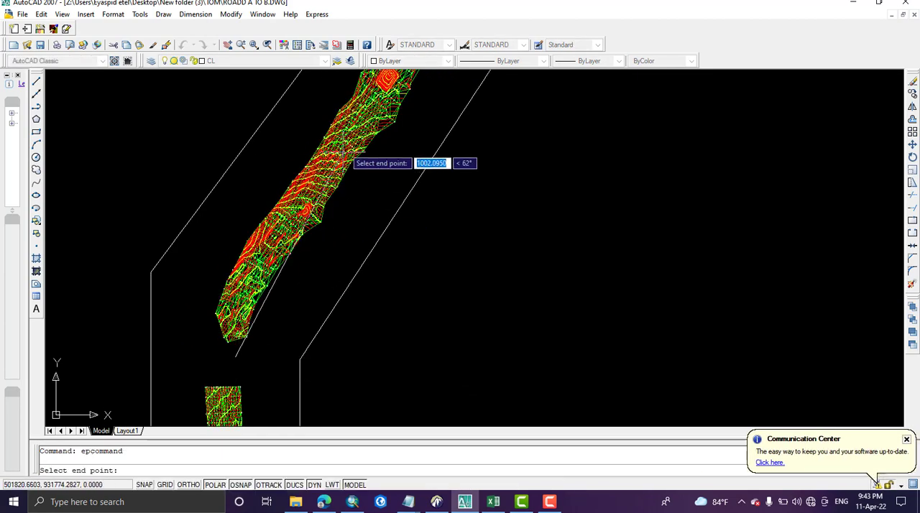
click(348, 95)
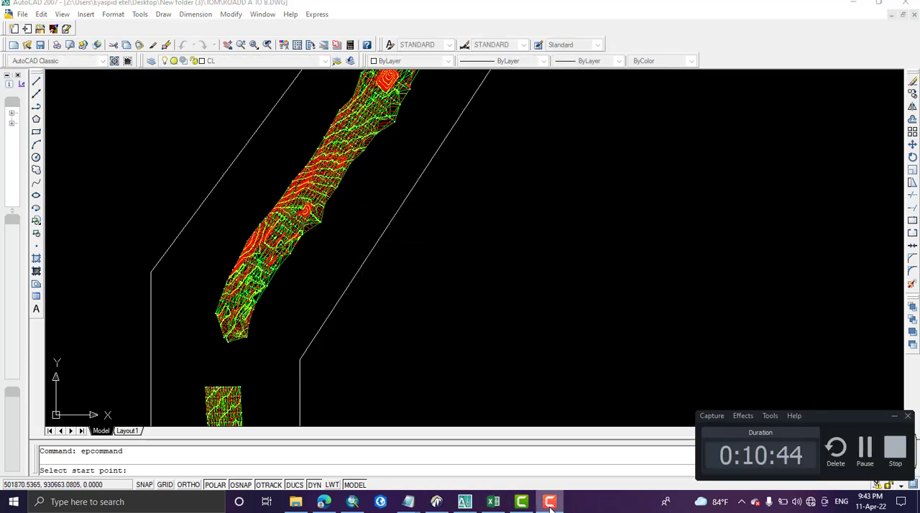
scroll(399, 312, up, 2)
scroll(396, 304, down, 8)
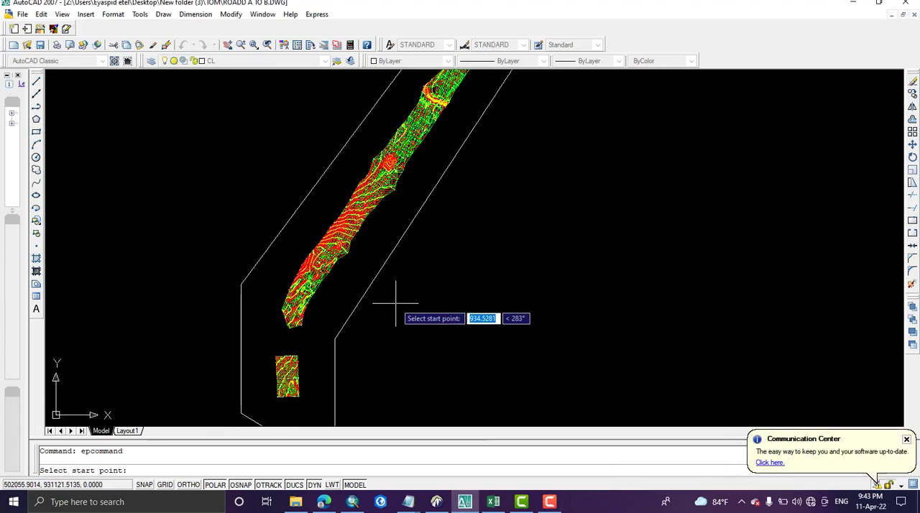
middle_drag(474, 235, 397, 351)
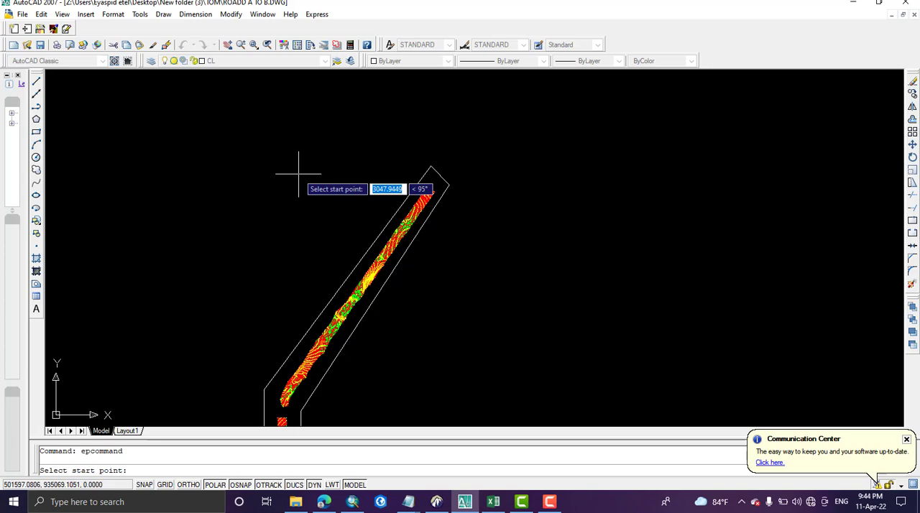
key(Escape)
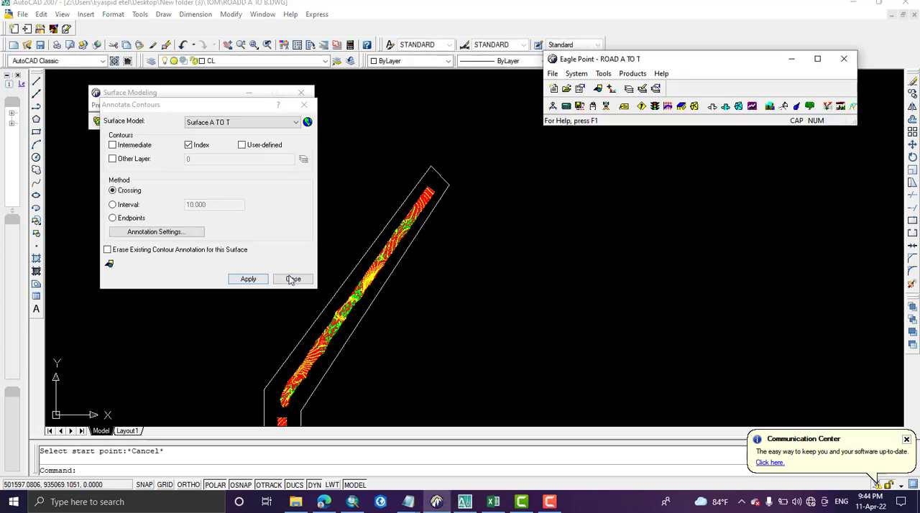
click(291, 280)
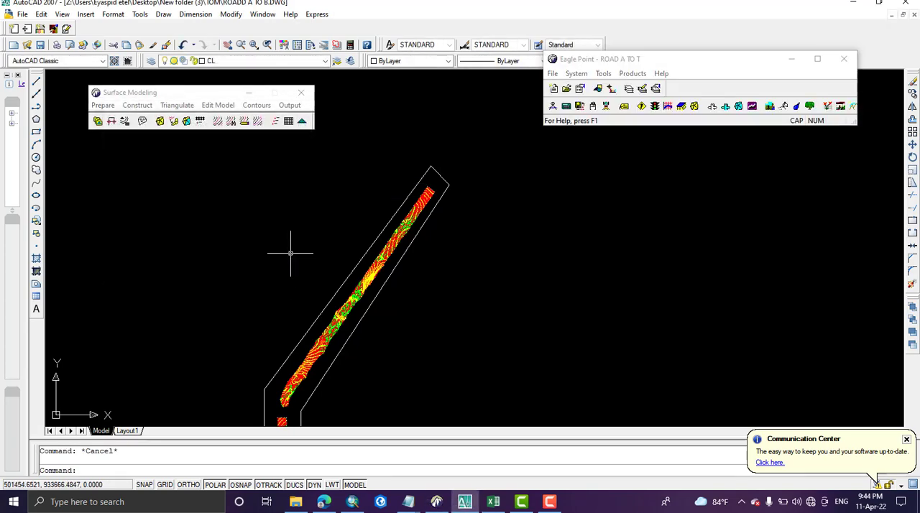
Step: Open the Eagle Point Drafting module and place its window below the Surface Modeling window's title
click(193, 93)
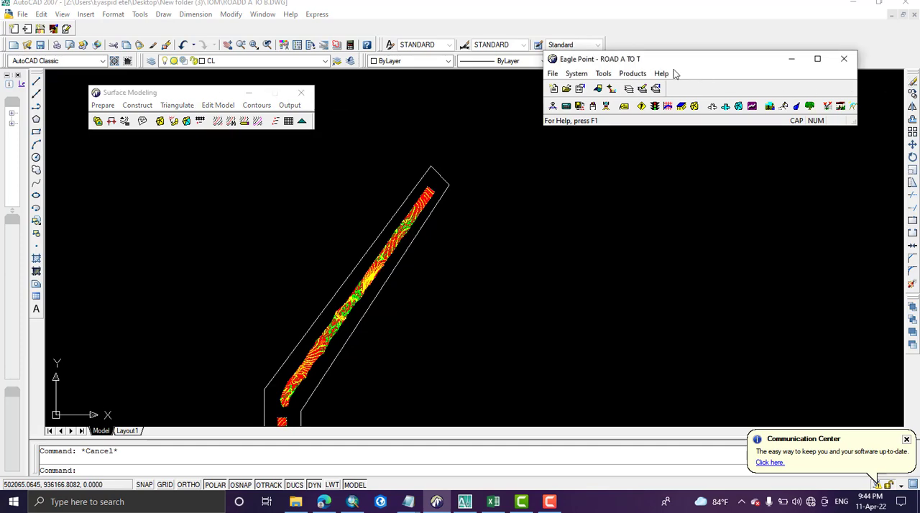
click(633, 73)
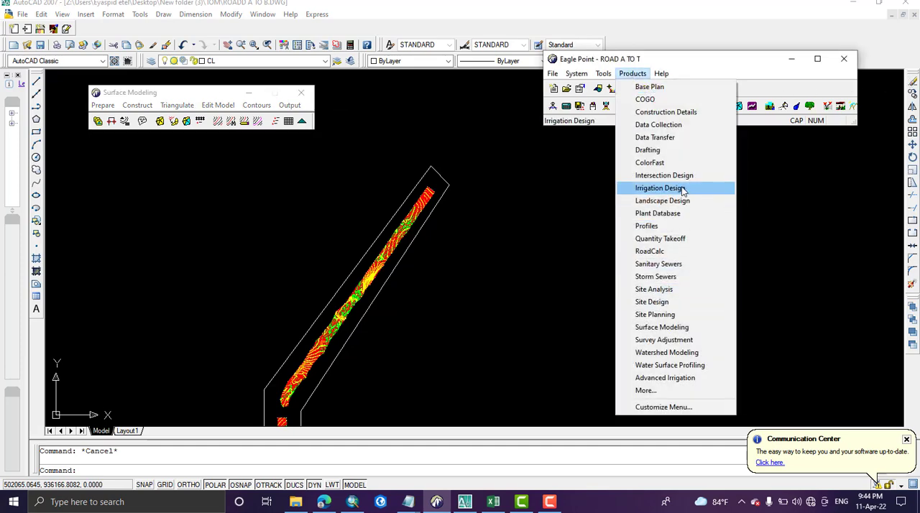
click(656, 150)
drag(327, 155, 170, 138)
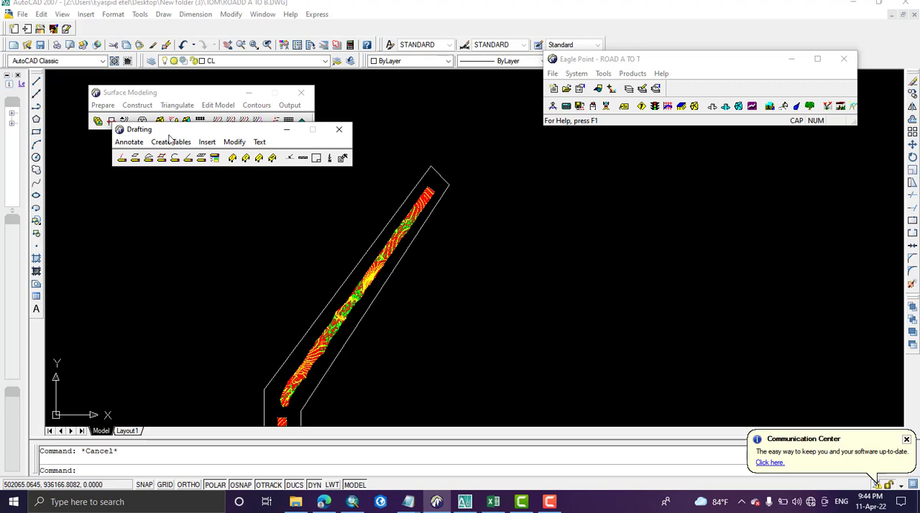
Step: Insert a line coordinate grid around the road strip with northing interval 4000, easting interval 400 and both label intervals 800
click(207, 142)
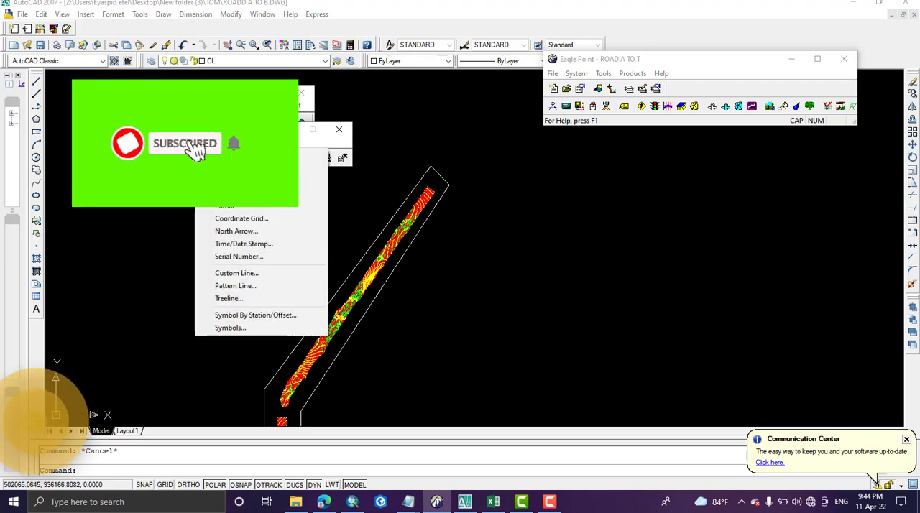
click(244, 218)
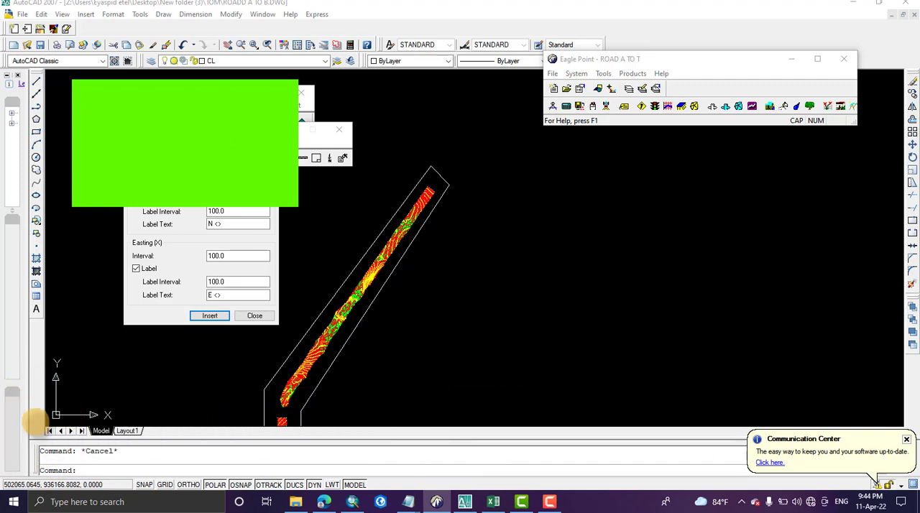
click(217, 211)
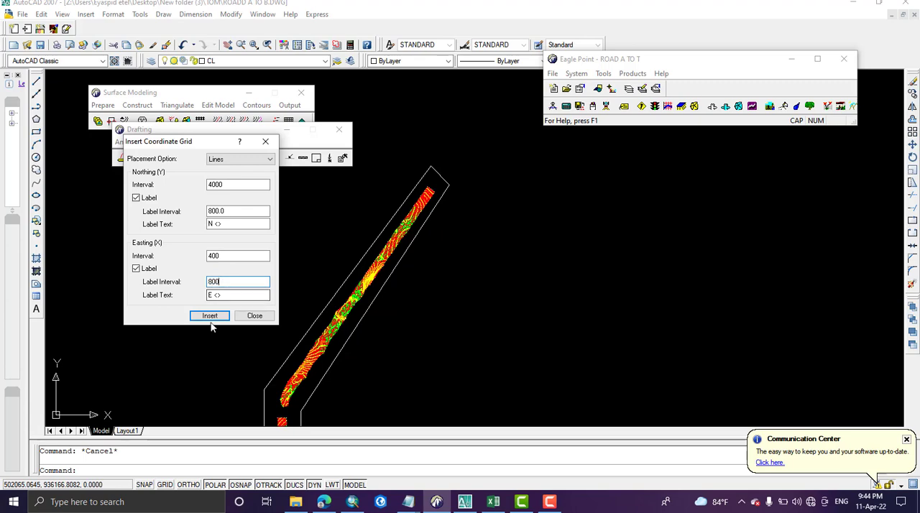
click(210, 315)
scroll(263, 264, down, 3)
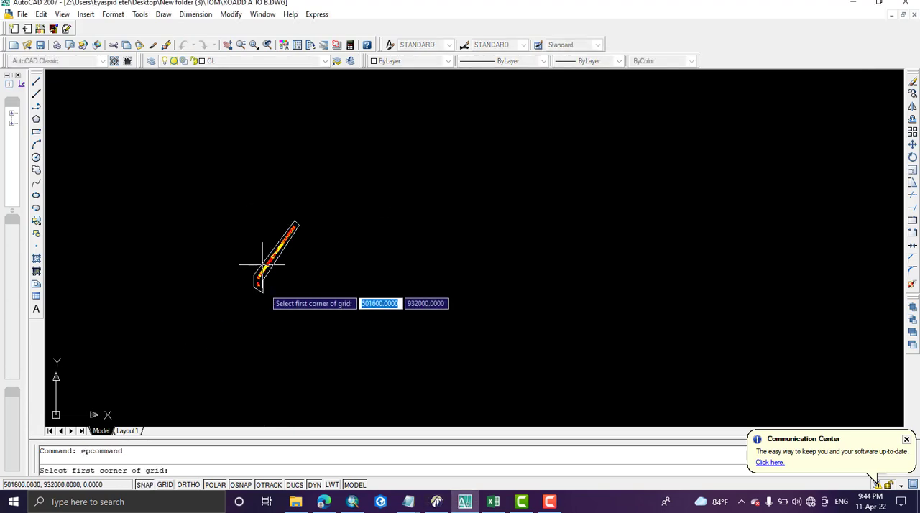
click(240, 210)
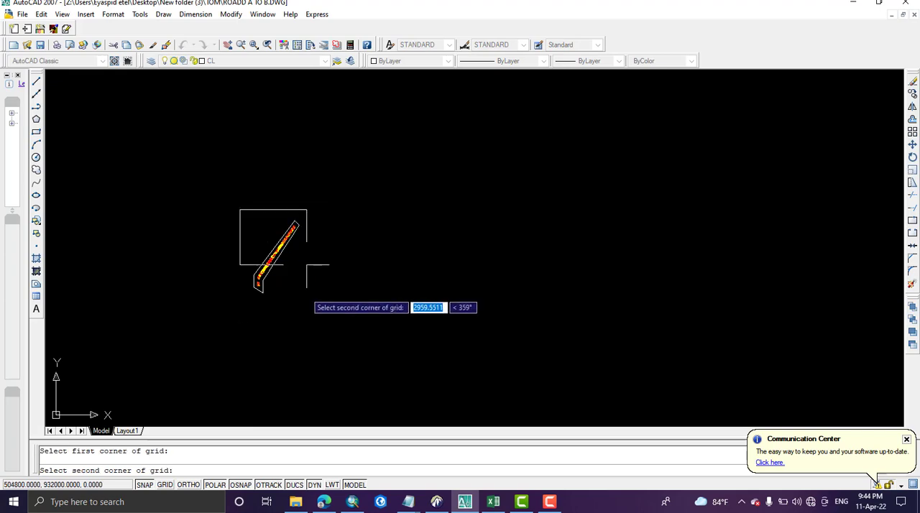
click(303, 288)
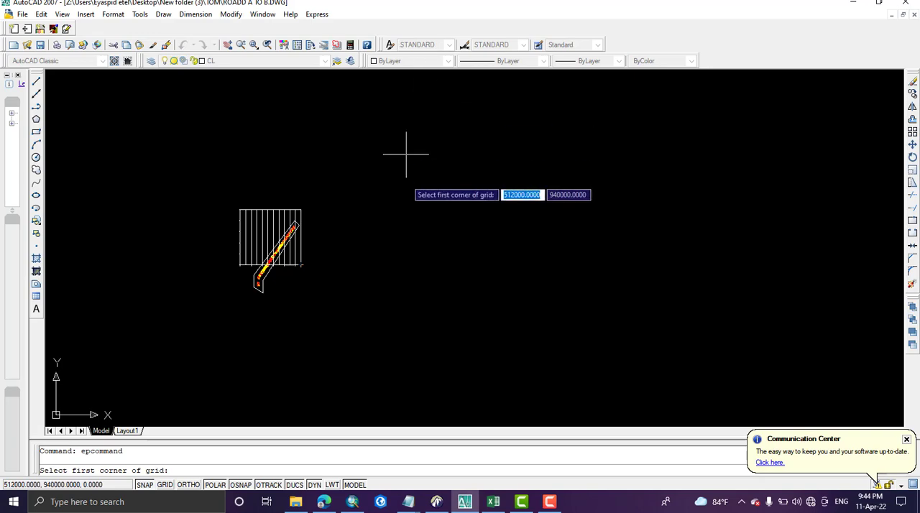
click(436, 502)
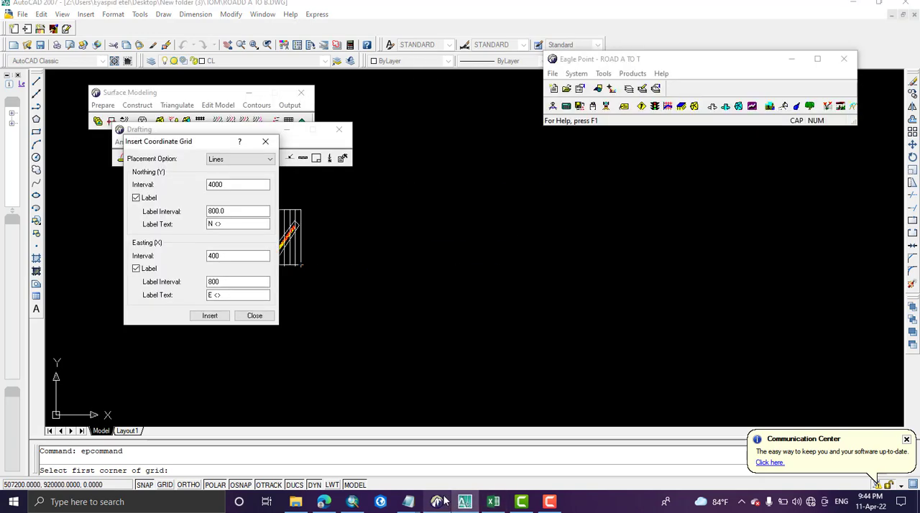
click(255, 316)
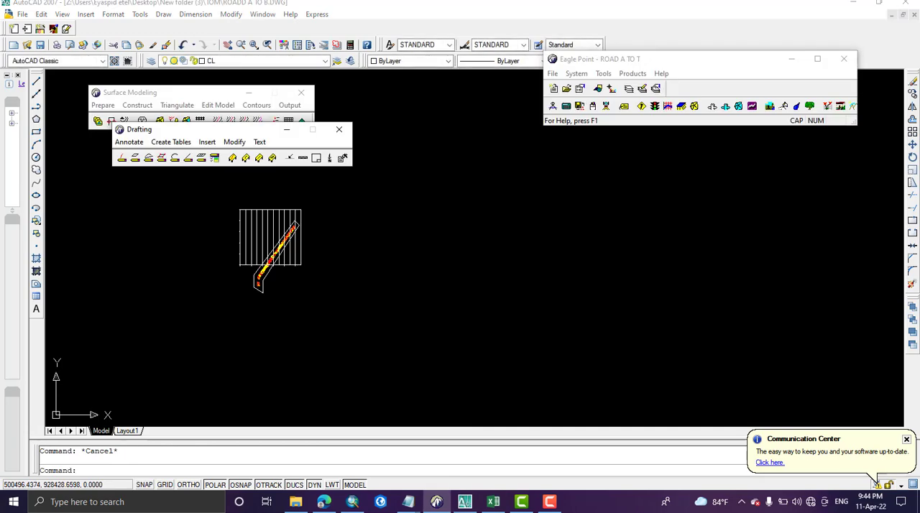
Step: Close the Surface Modeling module and open it again from the Eagle Point products
click(714, 63)
click(648, 74)
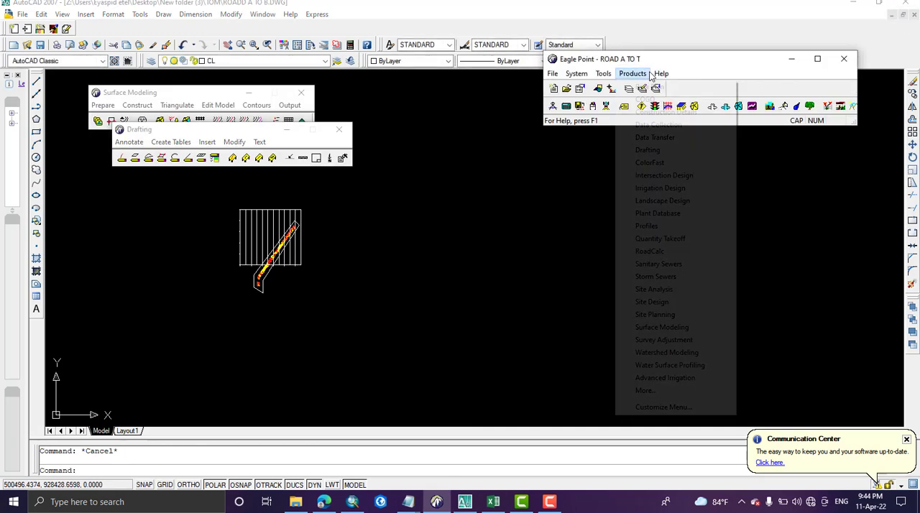
click(650, 73)
click(302, 93)
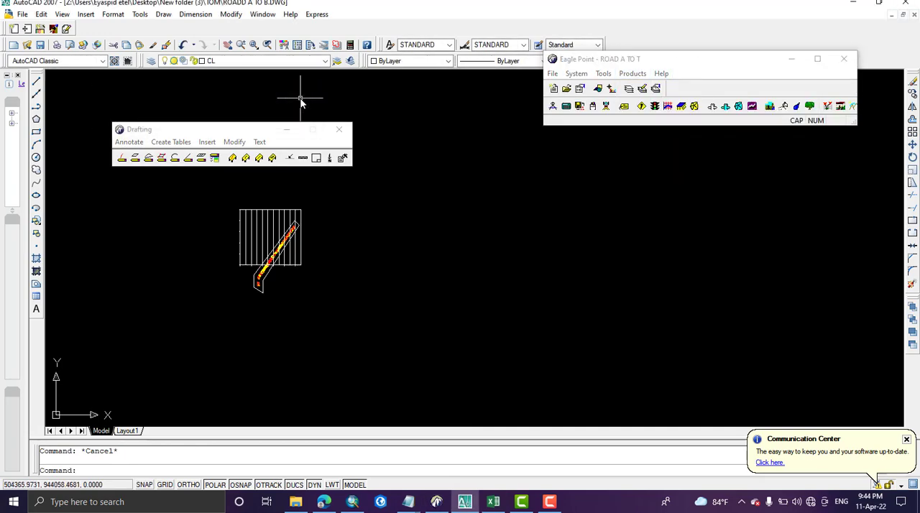
click(631, 73)
click(668, 325)
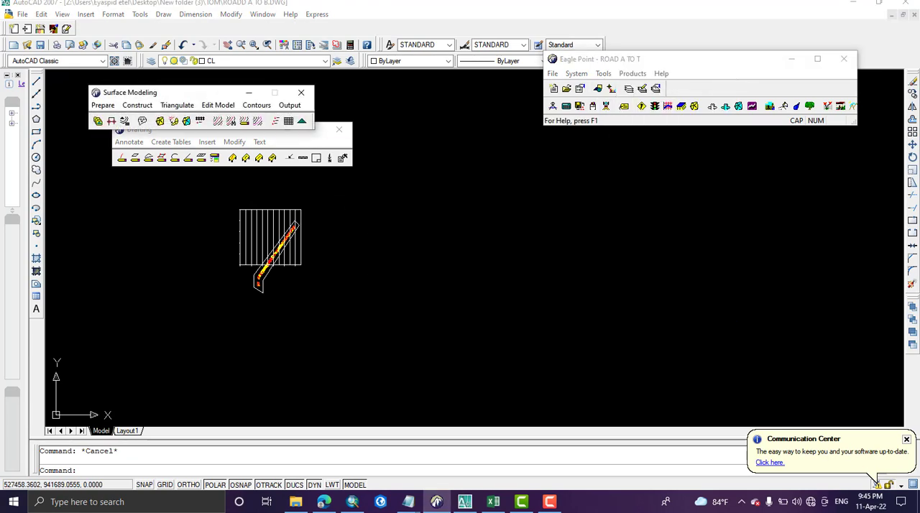
Step: Try to erase the grid of Surface A TO T with Erase Existing Objects, selecting only the Grid option
click(290, 105)
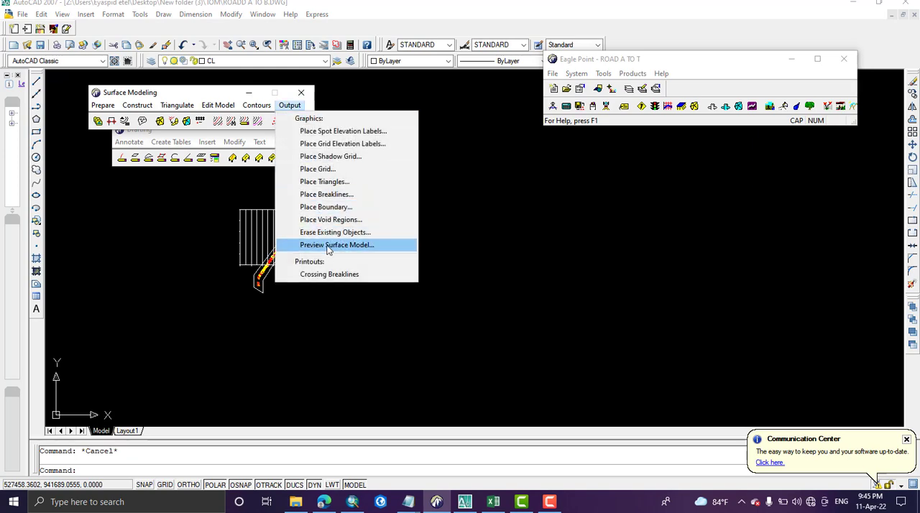
click(335, 233)
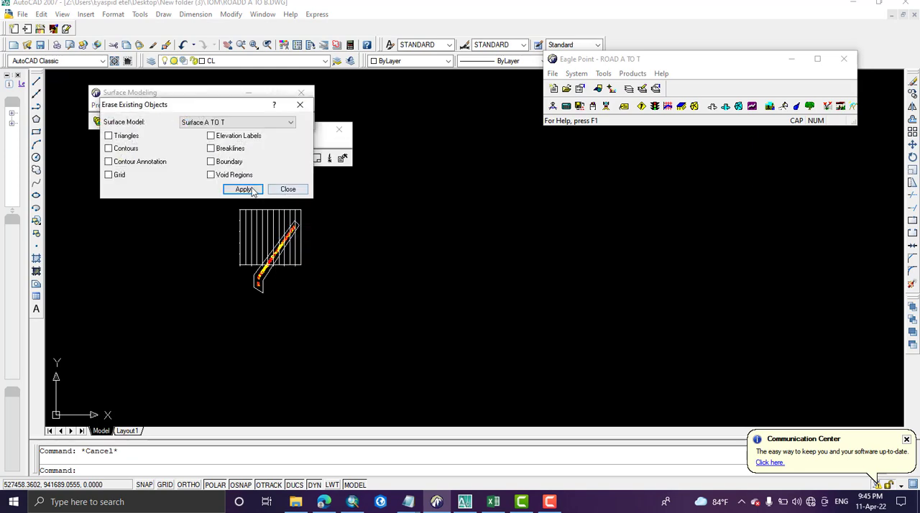
click(243, 189)
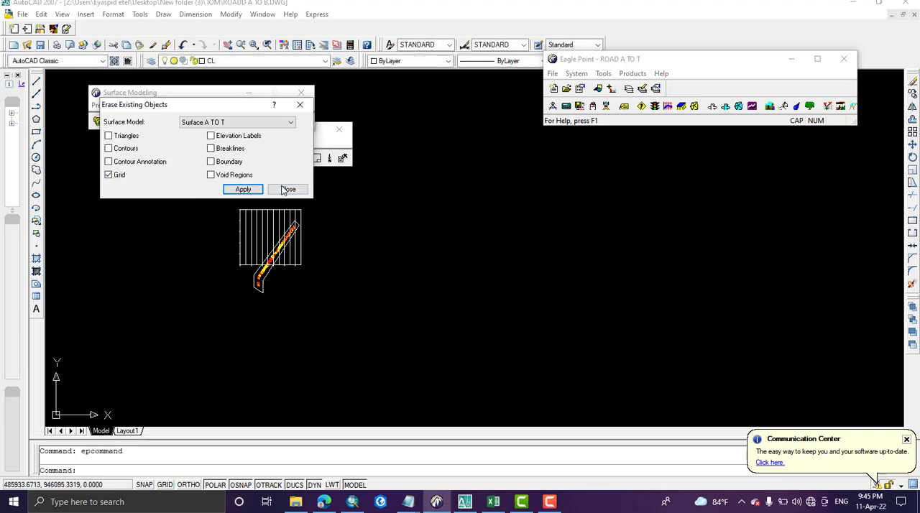
click(288, 189)
scroll(267, 237, up, 5)
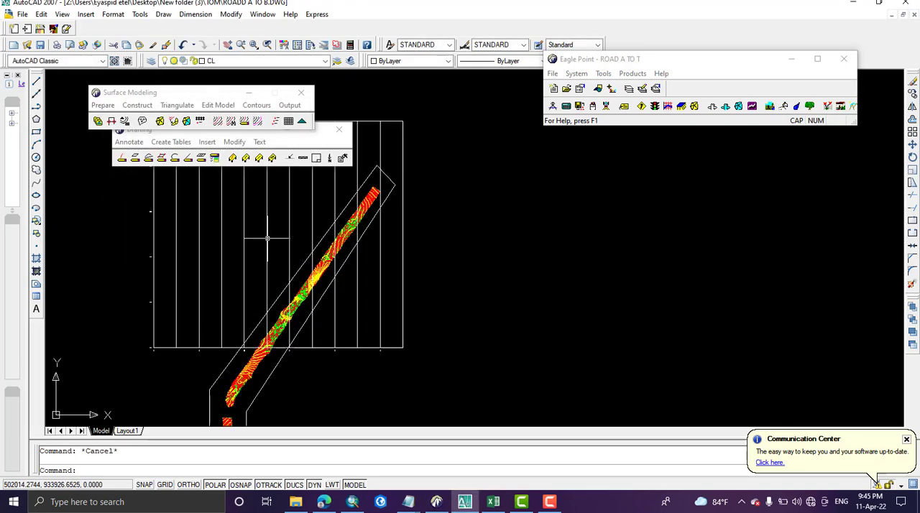
click(290, 105)
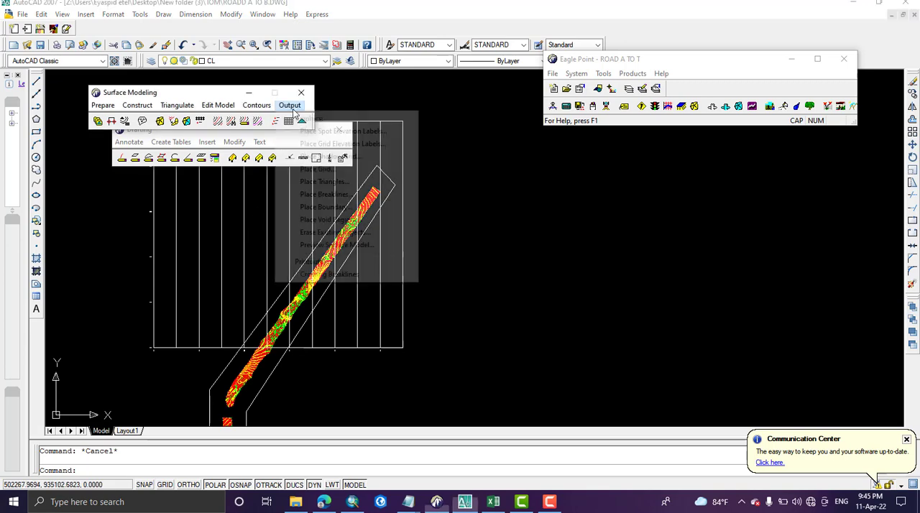
click(327, 234)
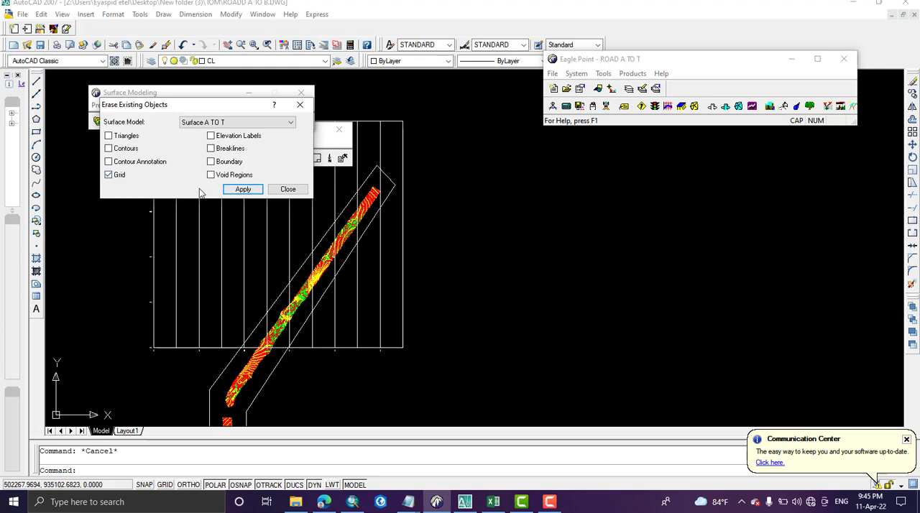
click(248, 191)
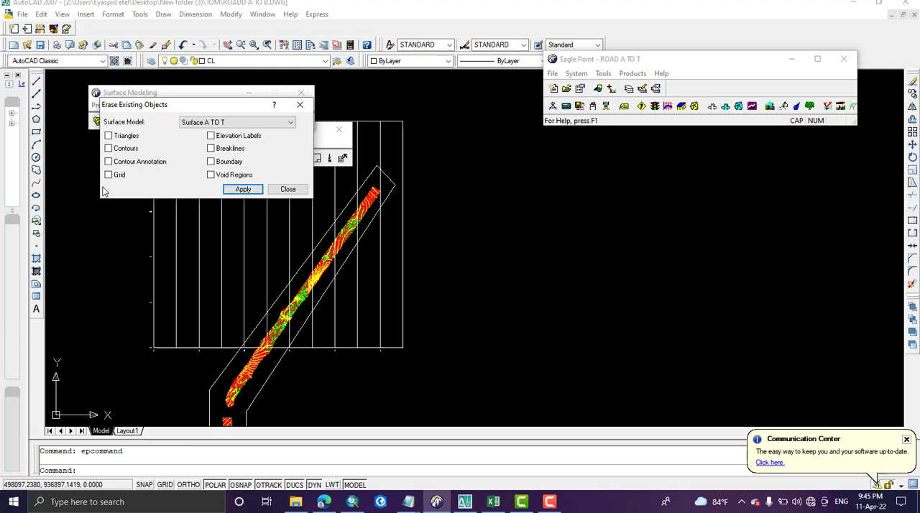
click(249, 192)
click(288, 189)
Step: Delete the inserted coordinate grid from the drawing with a crossing selection over its western lines
click(214, 285)
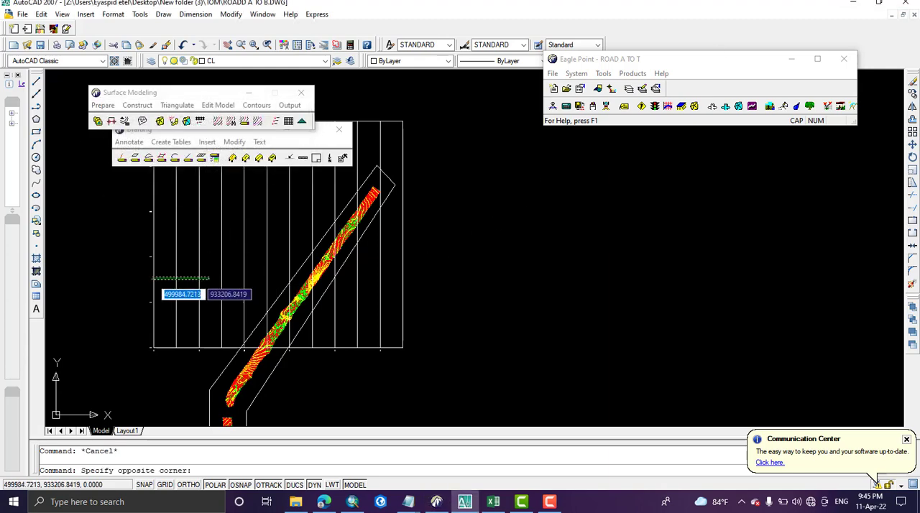
click(152, 279)
key(Delete)
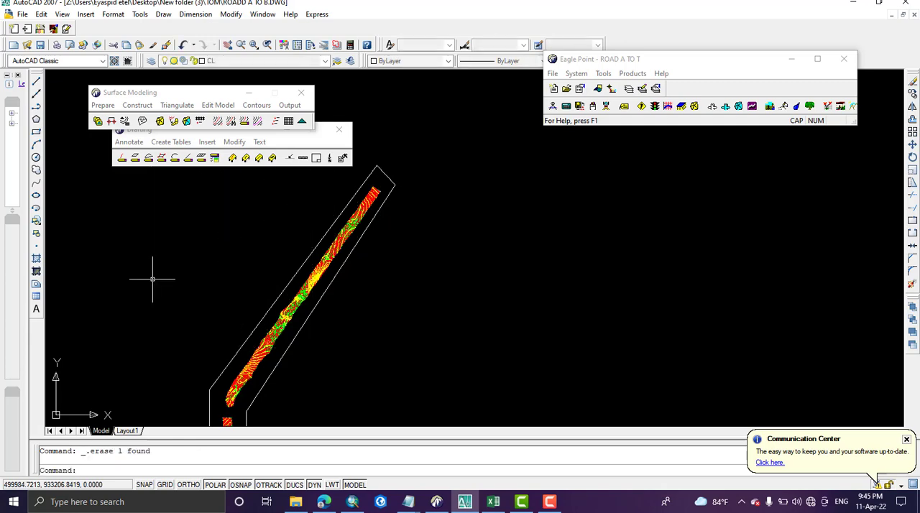
scroll(286, 276, down, 5)
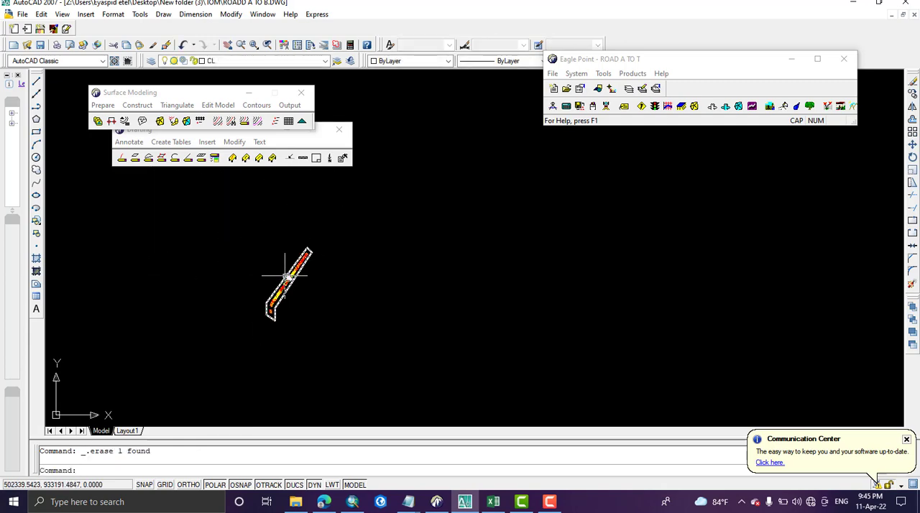
middle_drag(285, 275, 313, 276)
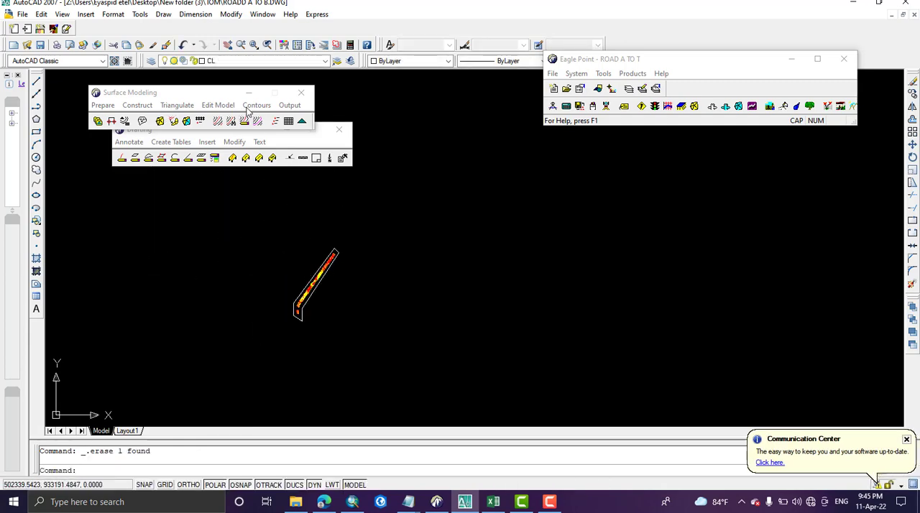
Step: Insert a line coordinate grid around the road strip with northing and easting intervals of 400 and both label intervals 800
drag(174, 98, 174, 76)
click(207, 141)
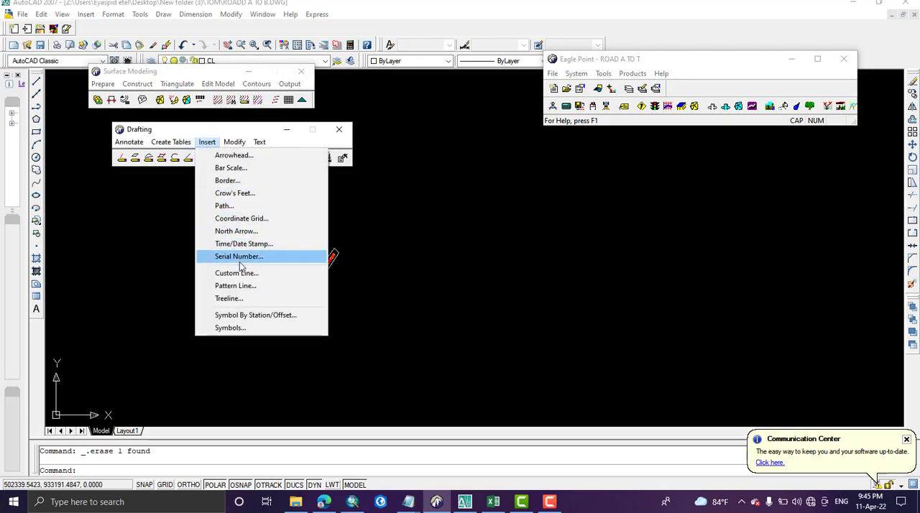
click(241, 219)
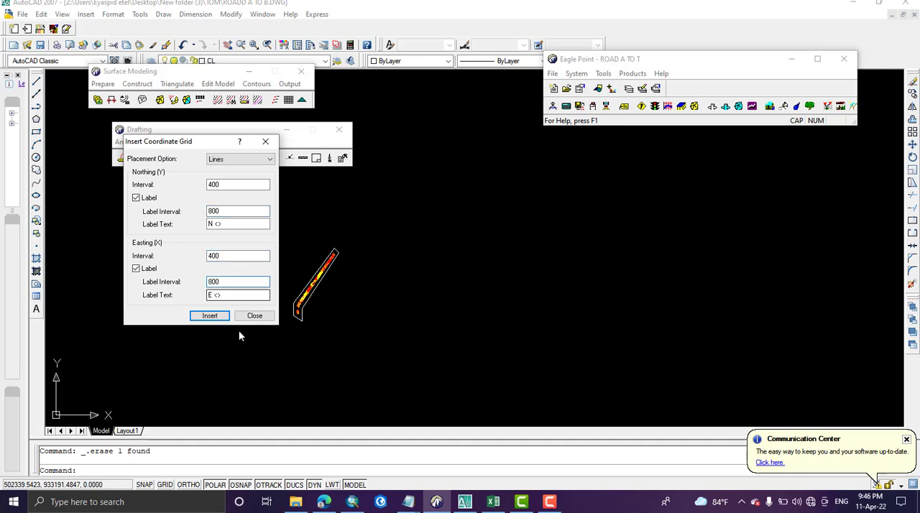
click(221, 318)
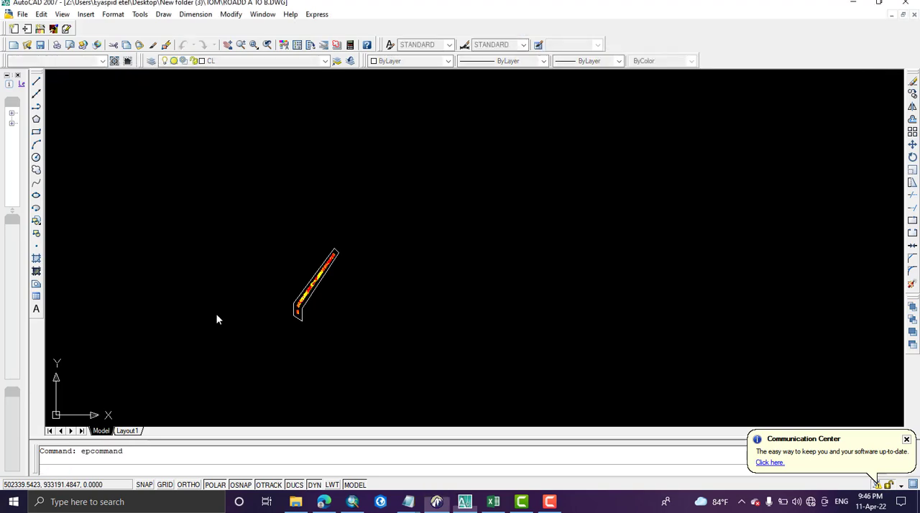
click(279, 243)
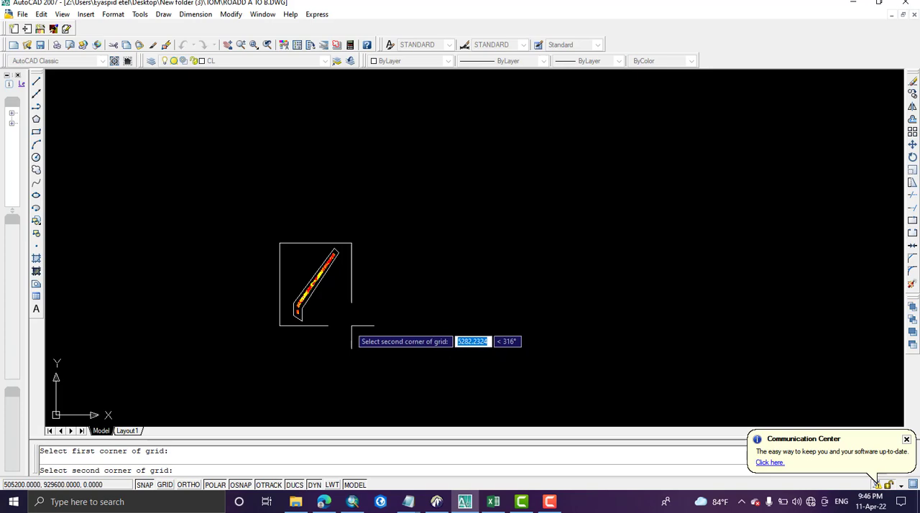
click(352, 325)
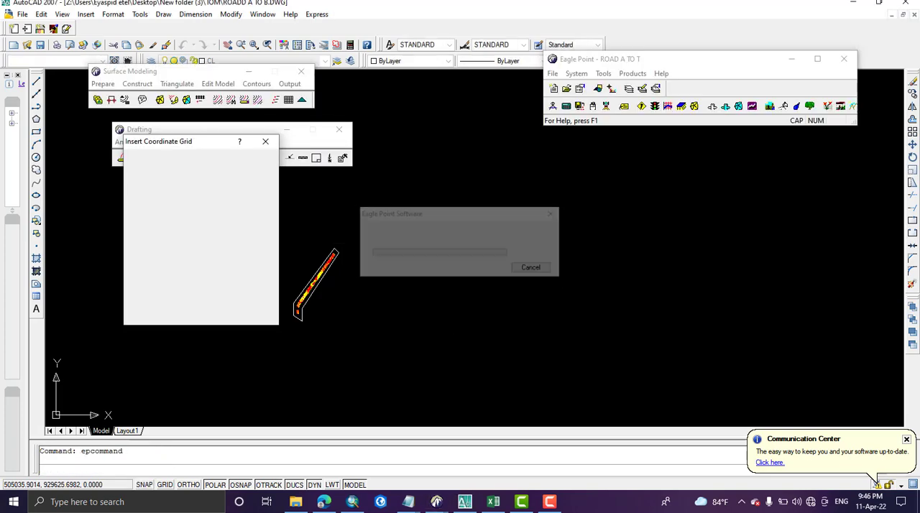
scroll(331, 300, up, 5)
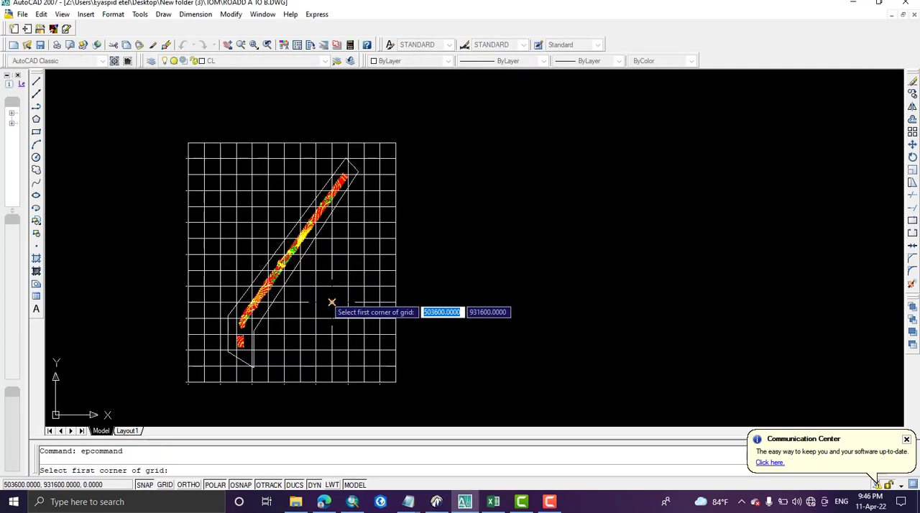
scroll(195, 271, up, 2)
scroll(261, 273, down, 4)
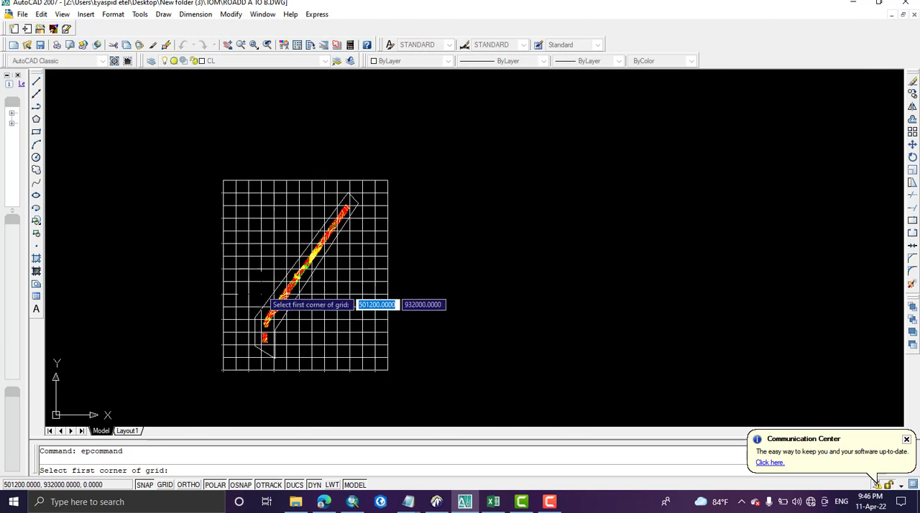
click(437, 501)
click(256, 317)
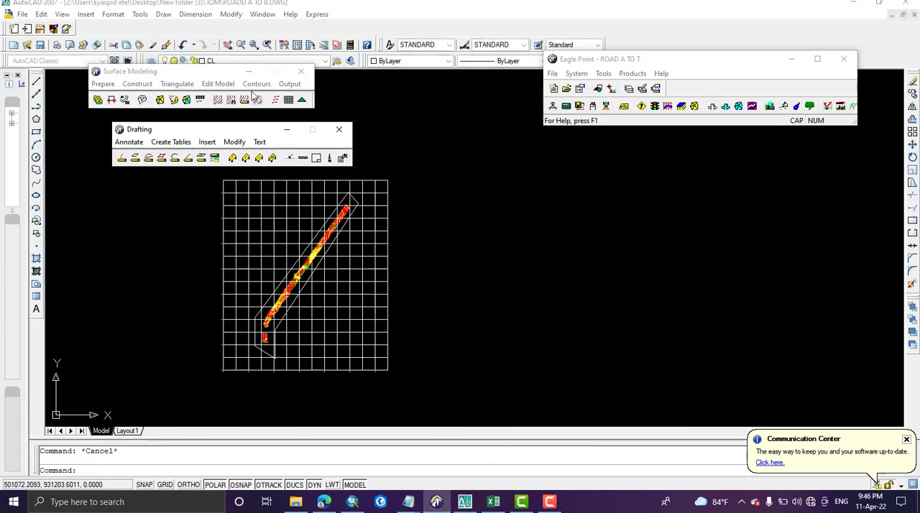
Step: Insert a bar scale of length 20 and height 2 Lines just below the coordinate grid
click(207, 142)
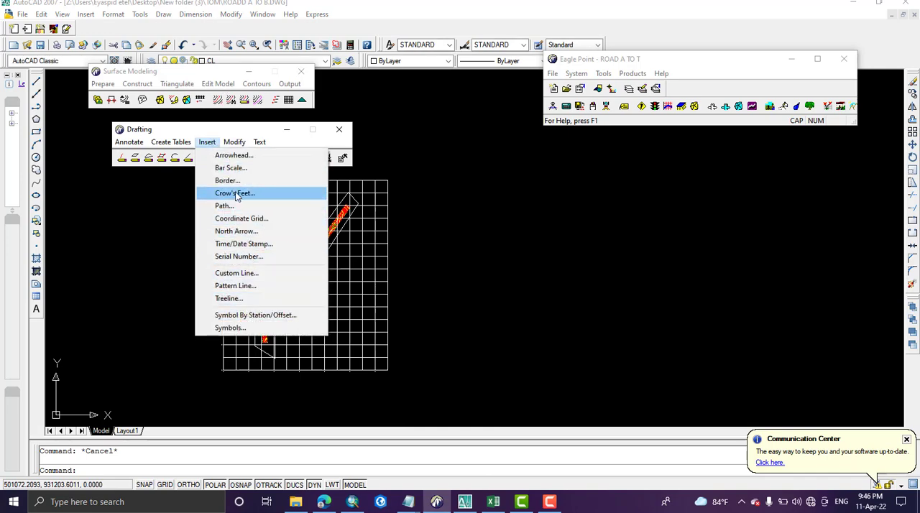
click(236, 171)
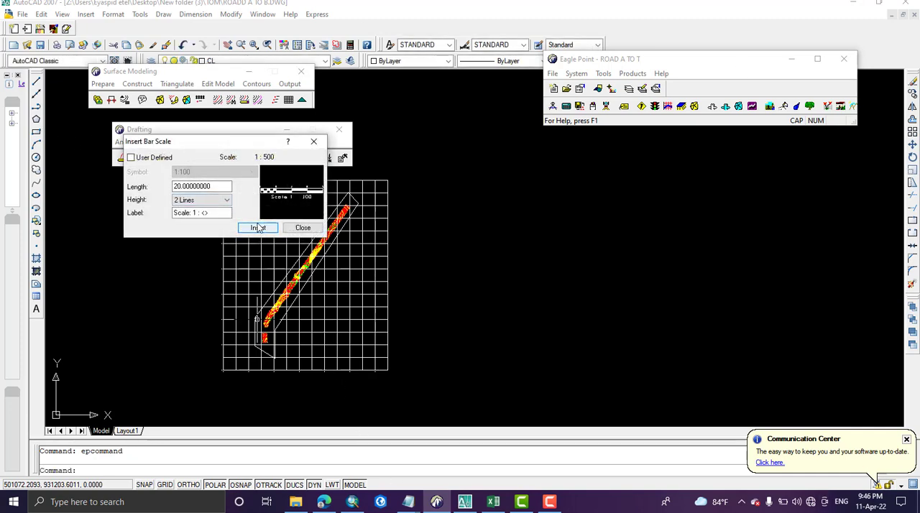
click(258, 227)
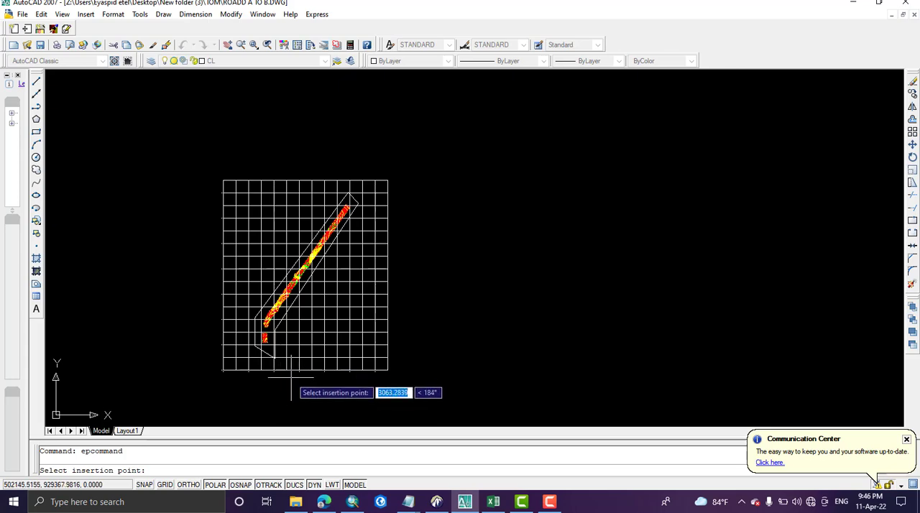
scroll(302, 392, up, 8)
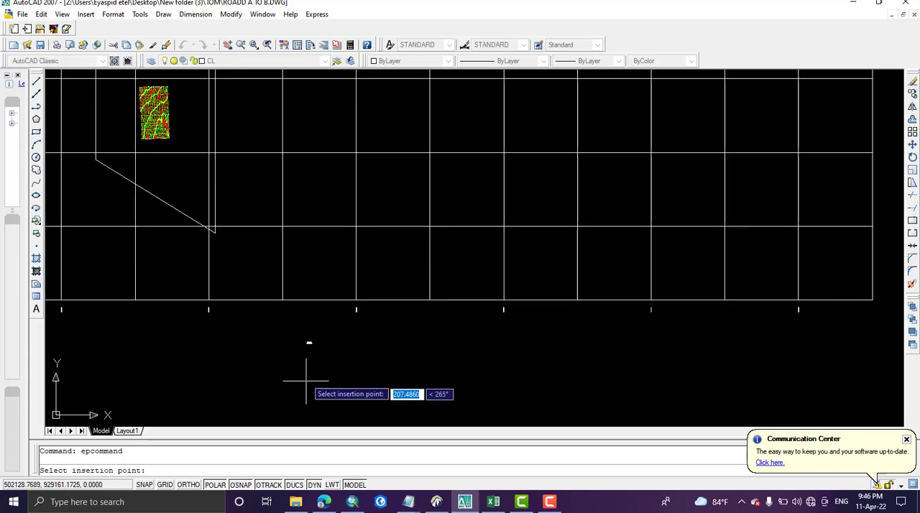
scroll(307, 287, up, 5)
scroll(305, 256, down, 12)
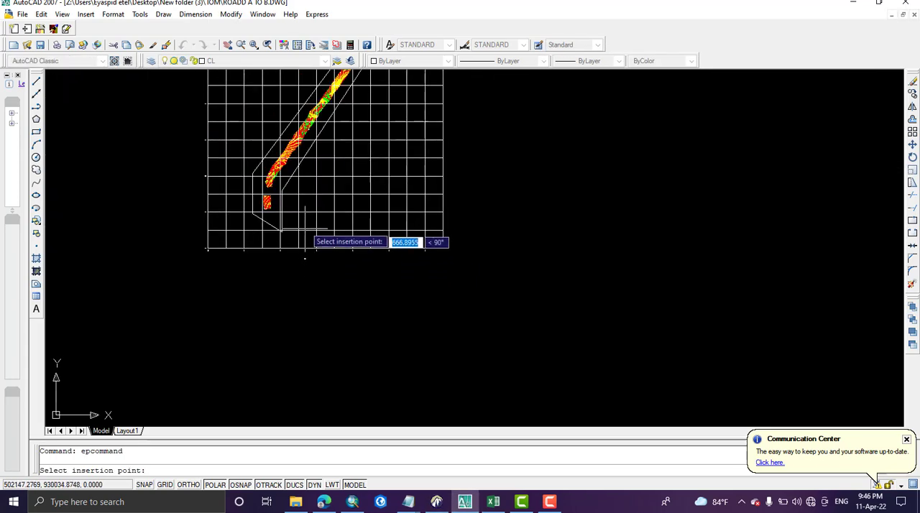
middle_drag(305, 230, 303, 309)
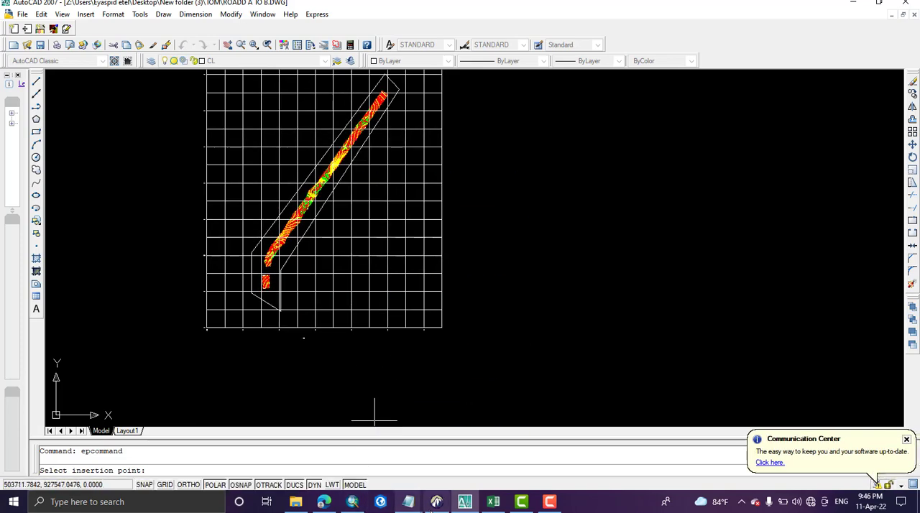
click(433, 507)
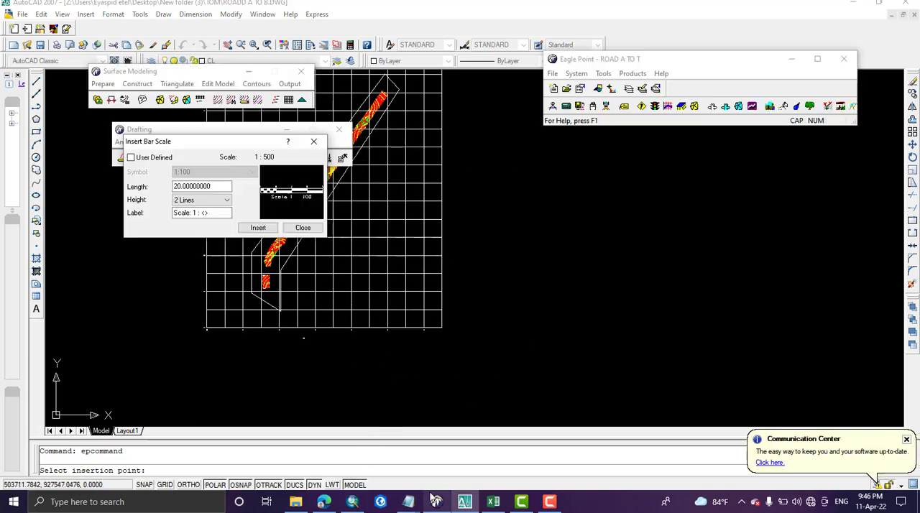
click(312, 143)
Step: Insert a North 1 north arrow with scale factor 20 just outside the grid's southeast corner
click(233, 143)
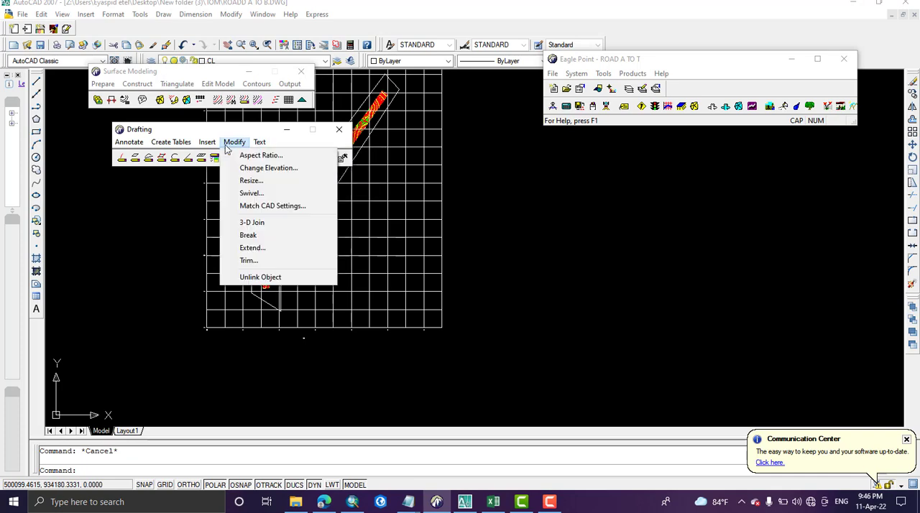
click(229, 143)
click(207, 142)
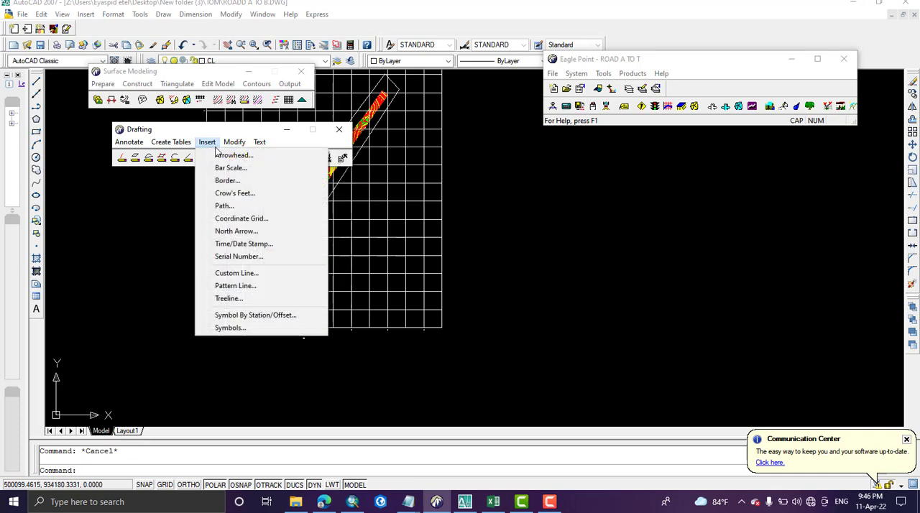
click(244, 231)
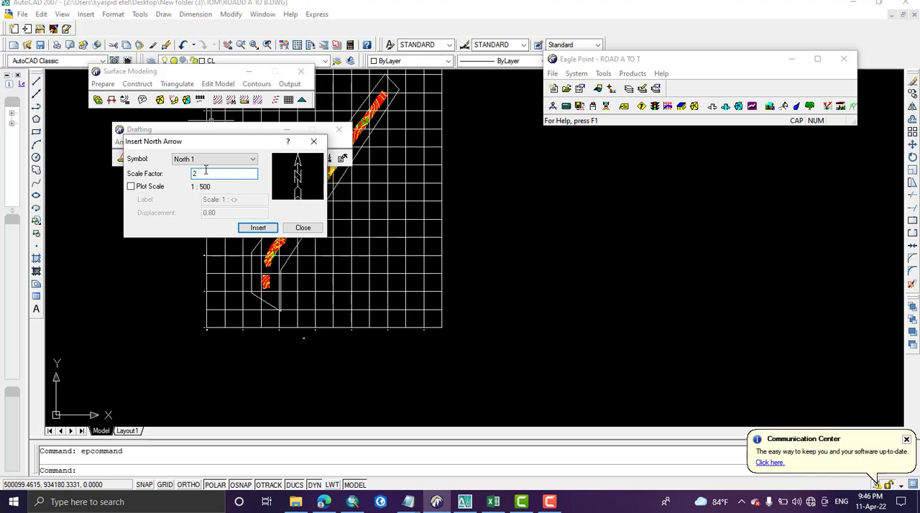
click(258, 228)
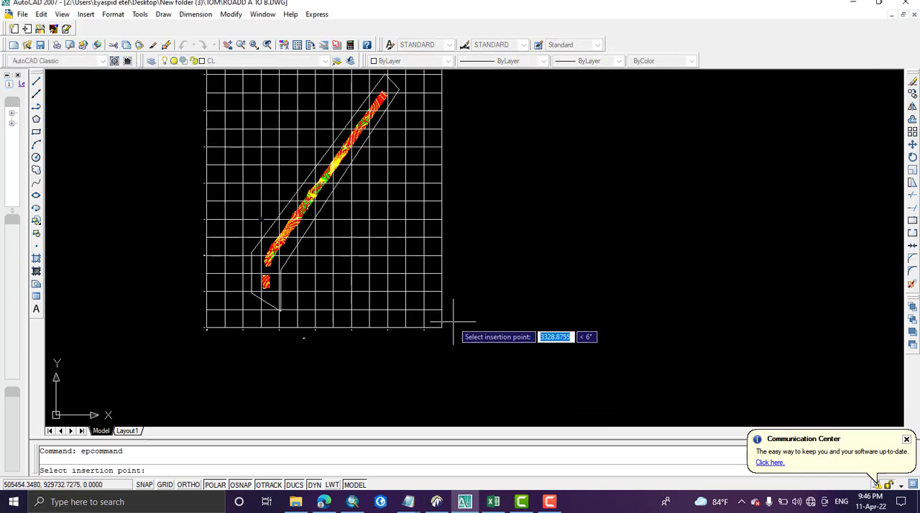
scroll(453, 306, up, 3)
scroll(365, 256, up, 5)
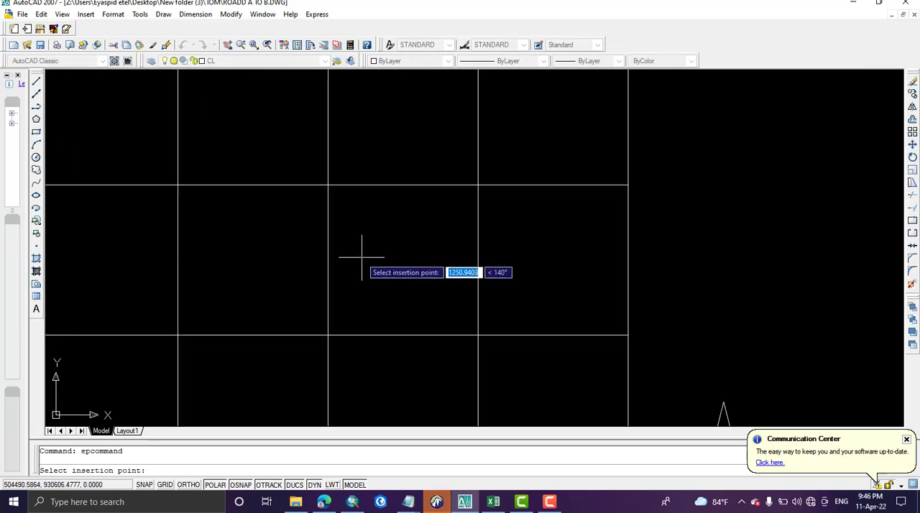
Step: Examine the survey points, triangulation and contours along the road strip and check the centre-line point data in the Excel sheet
scroll(259, 258, down, 5)
middle_drag(238, 199, 409, 354)
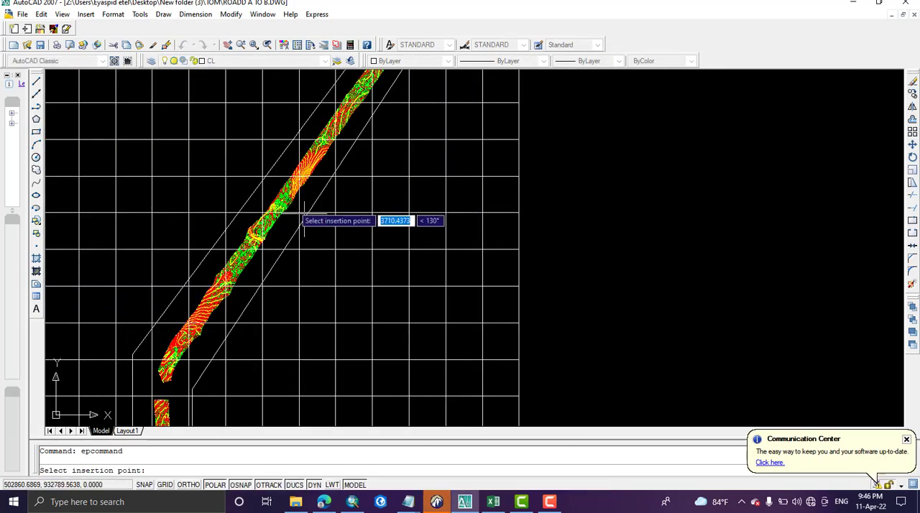
scroll(279, 201, up, 5)
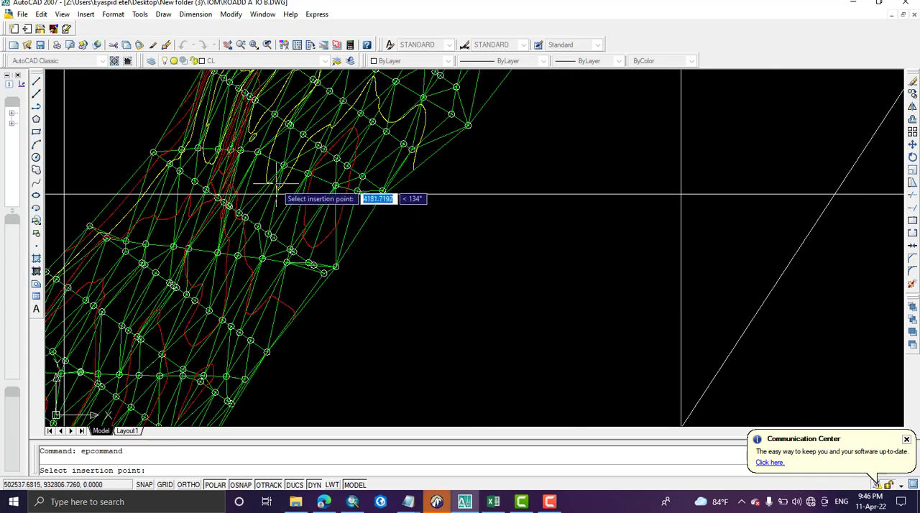
scroll(260, 207, down, 4)
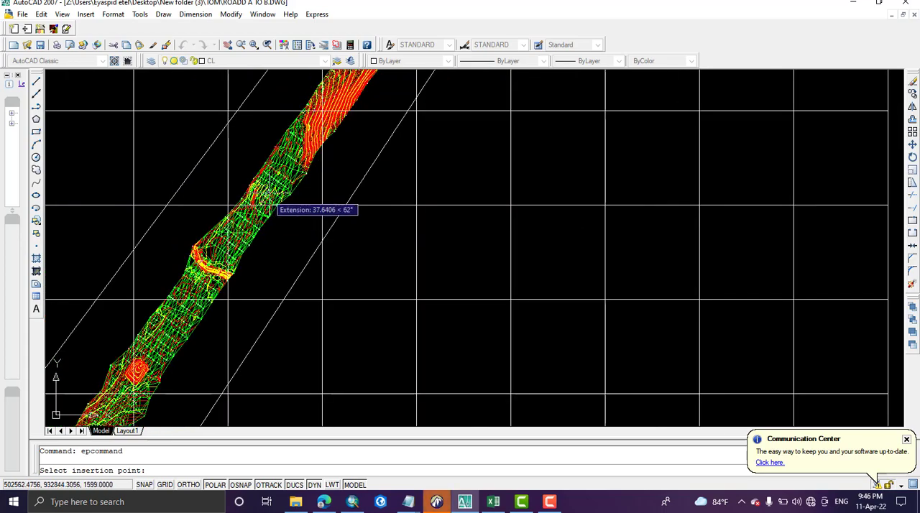
scroll(291, 184, up, 4)
scroll(291, 141, up, 4)
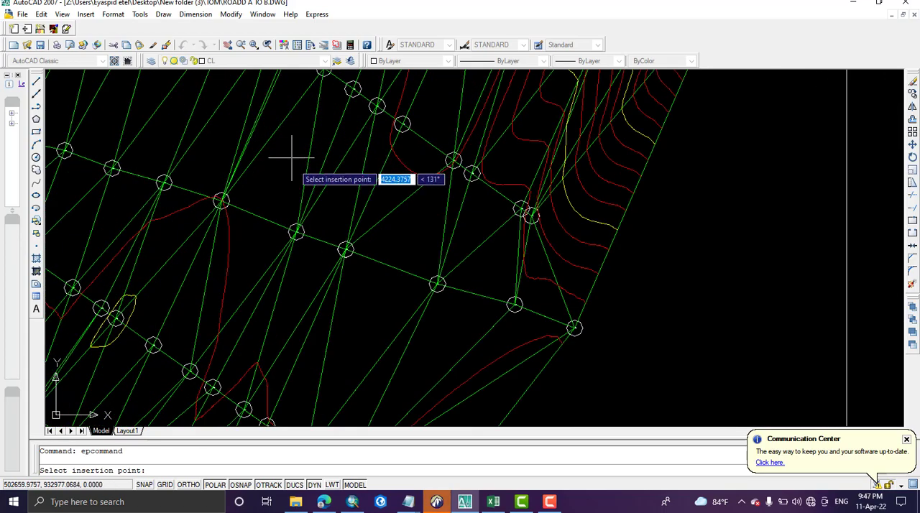
scroll(298, 229, up, 3)
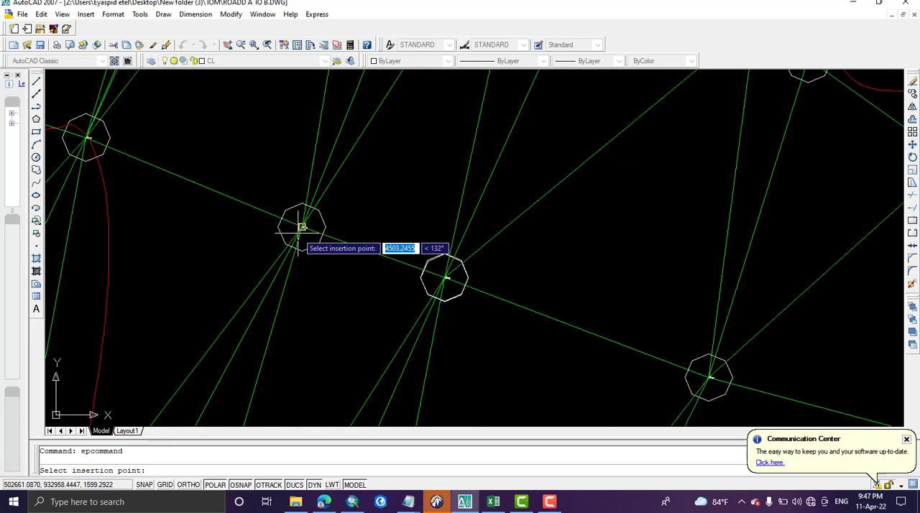
click(493, 502)
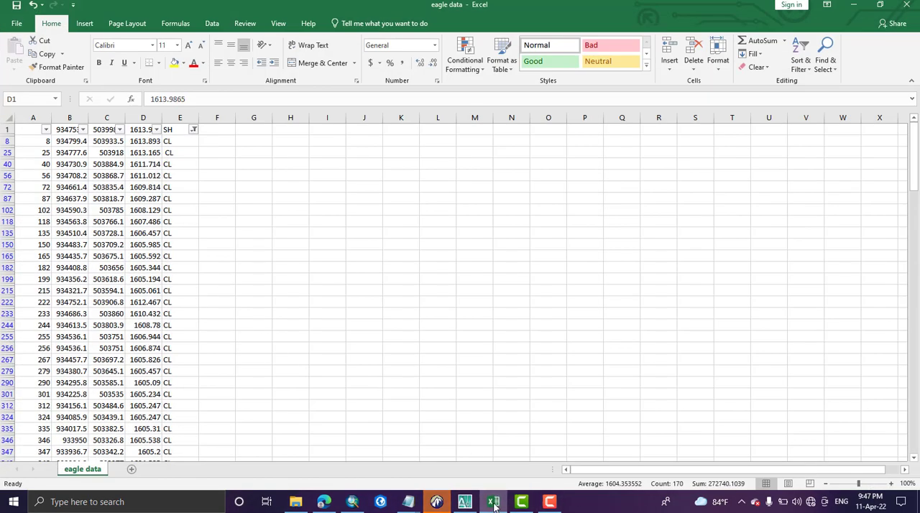
click(437, 502)
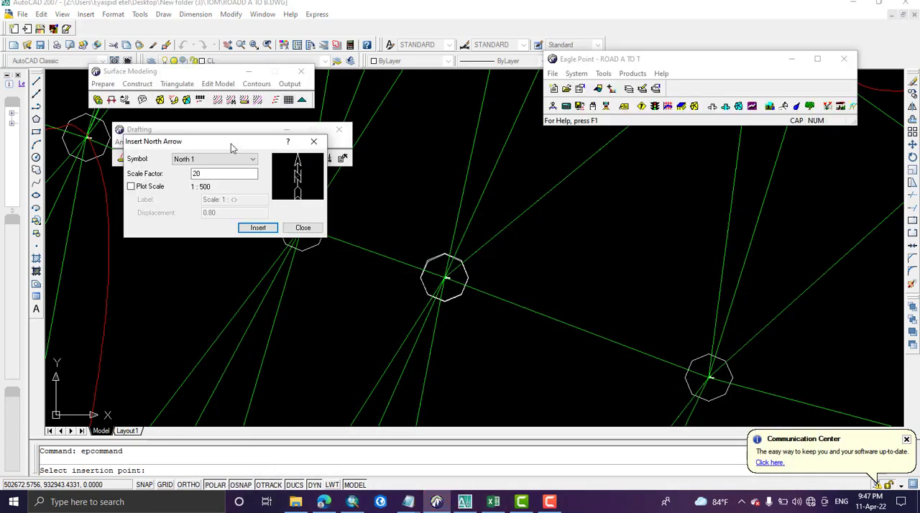
Step: Close the Drafting module and reposition the Eagle Point project window beside the gridded road strip
click(314, 141)
click(208, 143)
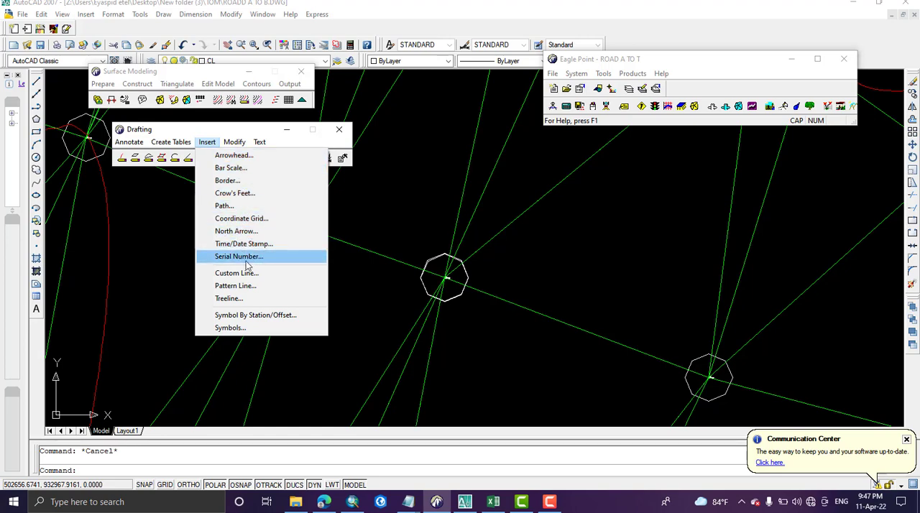
click(240, 132)
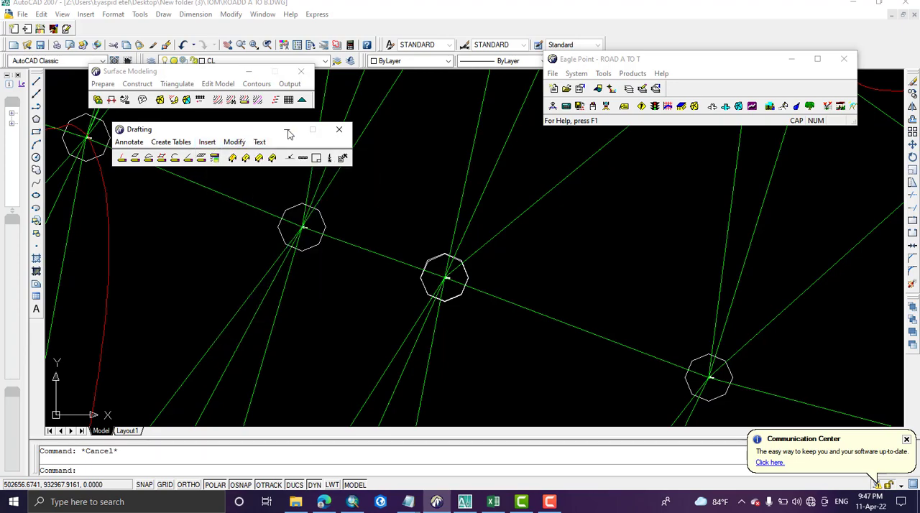
click(342, 134)
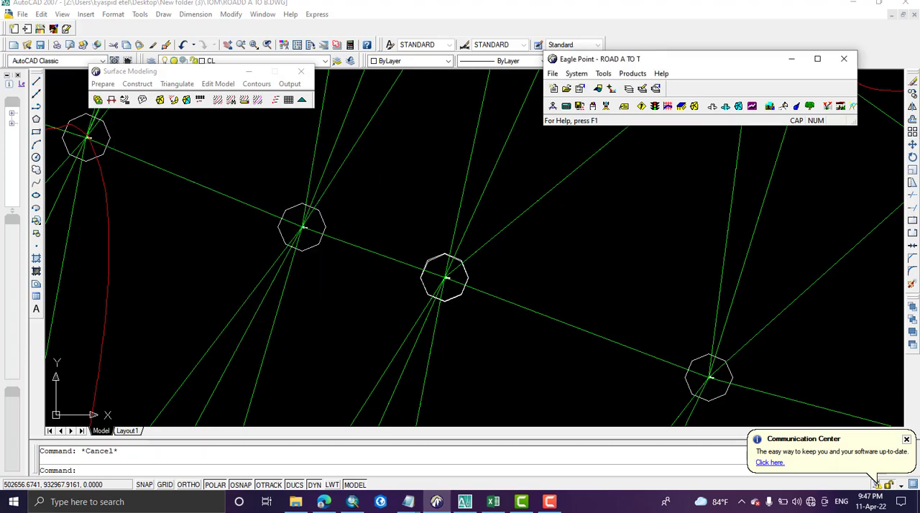
scroll(352, 249, up, 4)
scroll(358, 243, down, 10)
scroll(360, 237, down, 3)
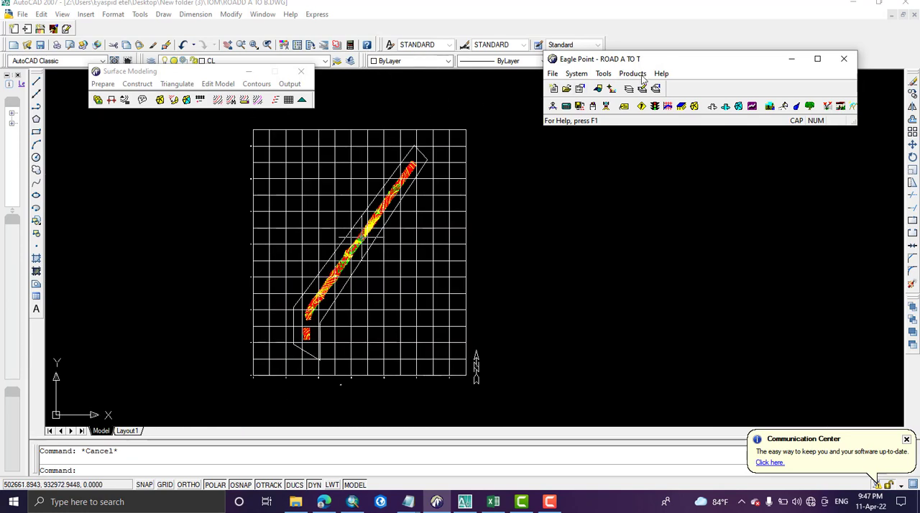
drag(691, 61, 674, 139)
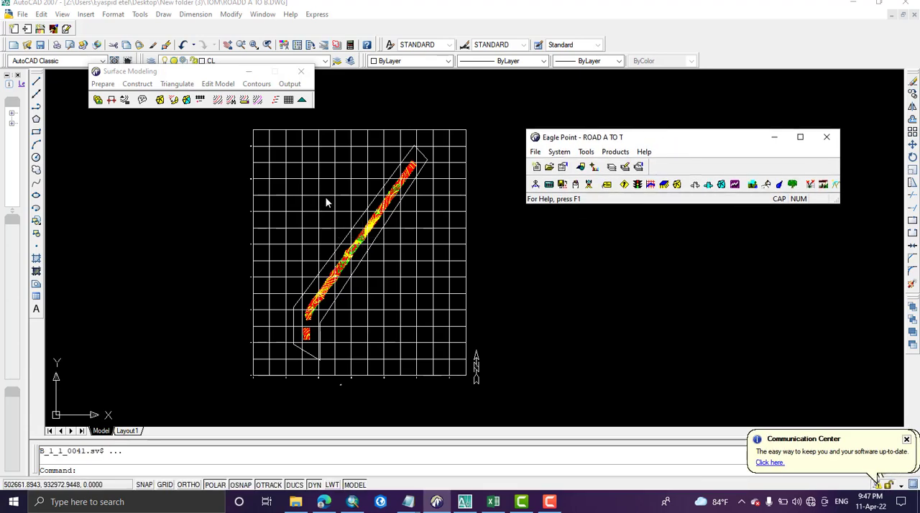
scroll(325, 203, down, 3)
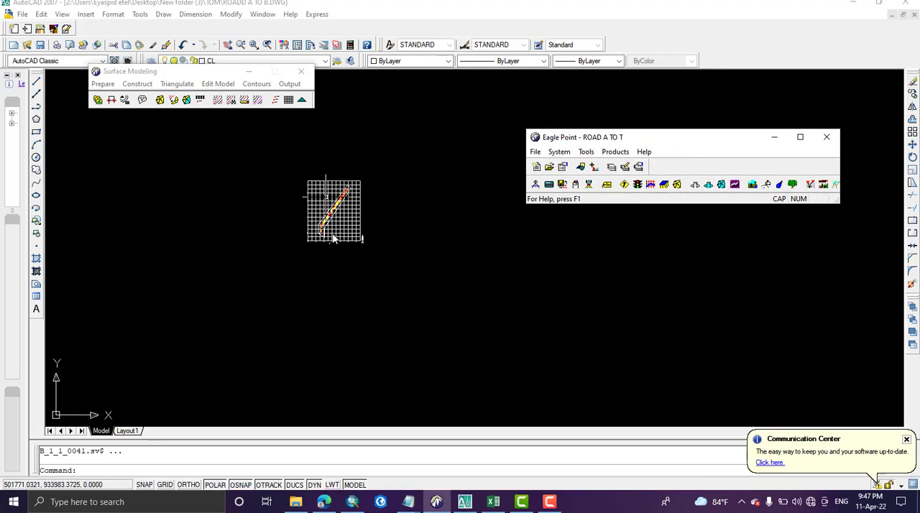